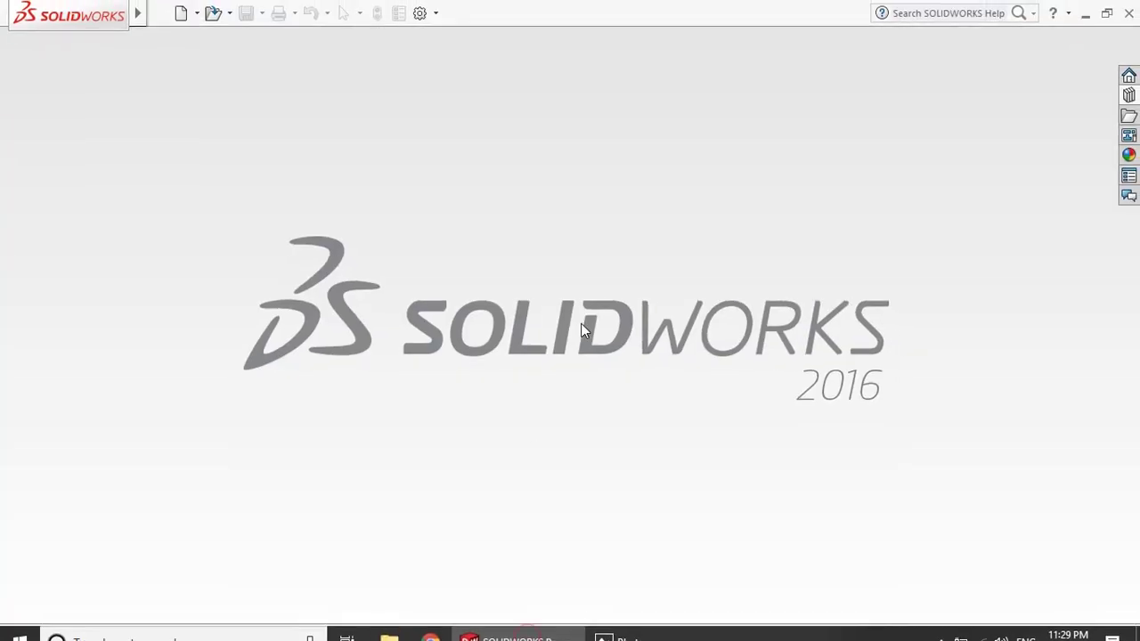
Step: Create a new Part document and open Sketch1 on the Front Plane
{"action": "left_click", "coordinate": [179, 16]}
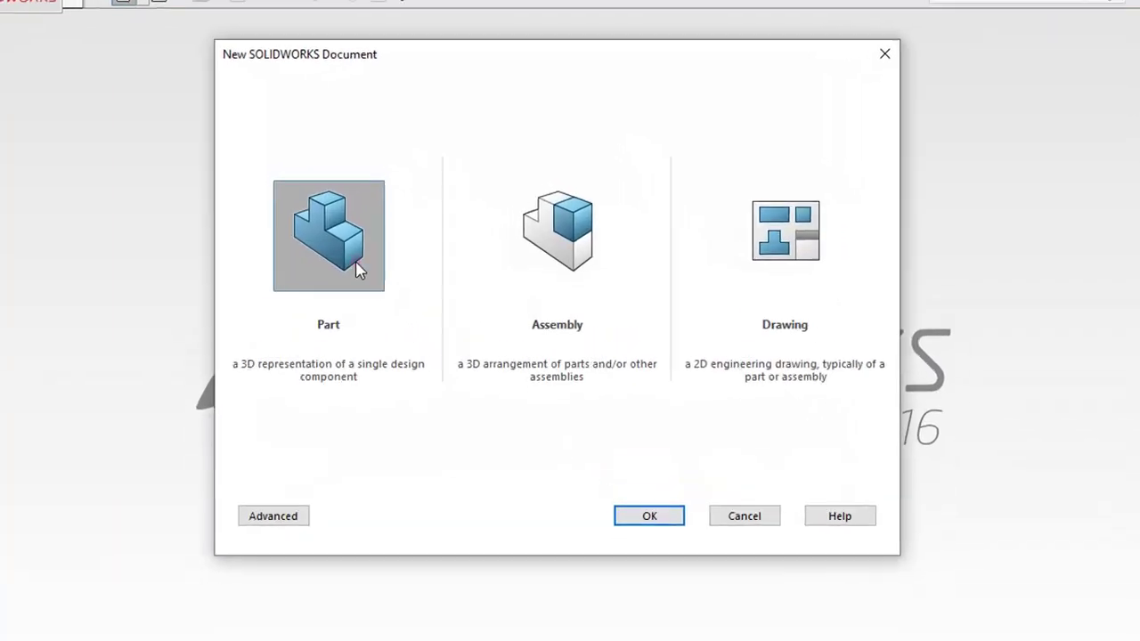
{"action": "left_click", "coordinate": [648, 517]}
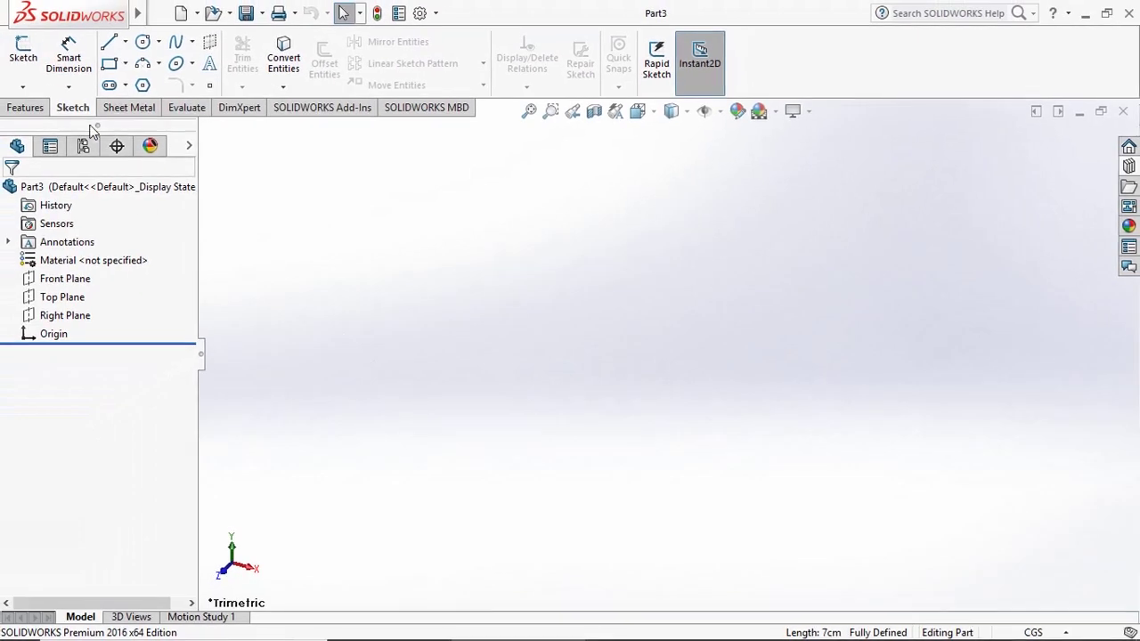
{"action": "left_click", "coordinate": [24, 52]}
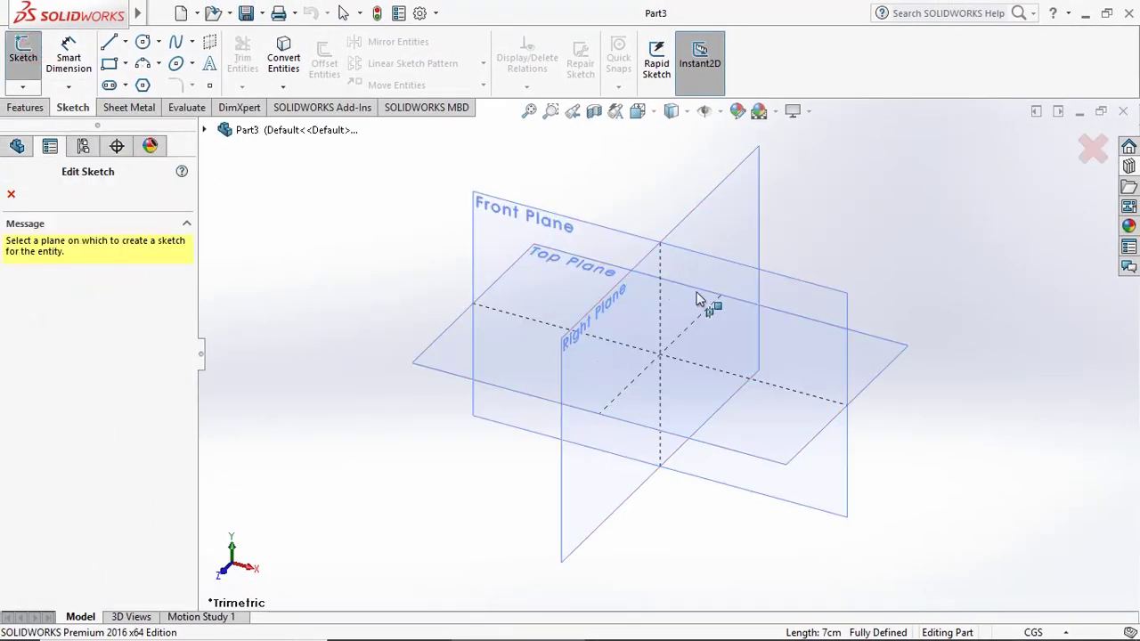
{"action": "left_click", "coordinate": [826, 309]}
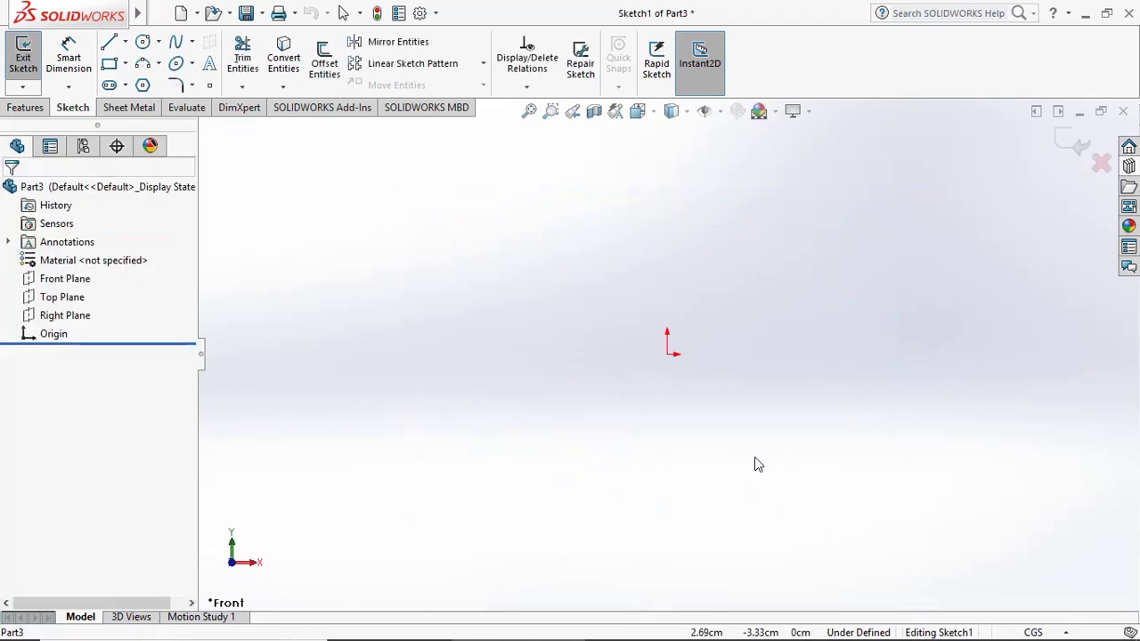
Step: Draw a midpoint bottom line centred on the origin and dimension it 96
{"action": "left_click", "coordinate": [126, 42]}
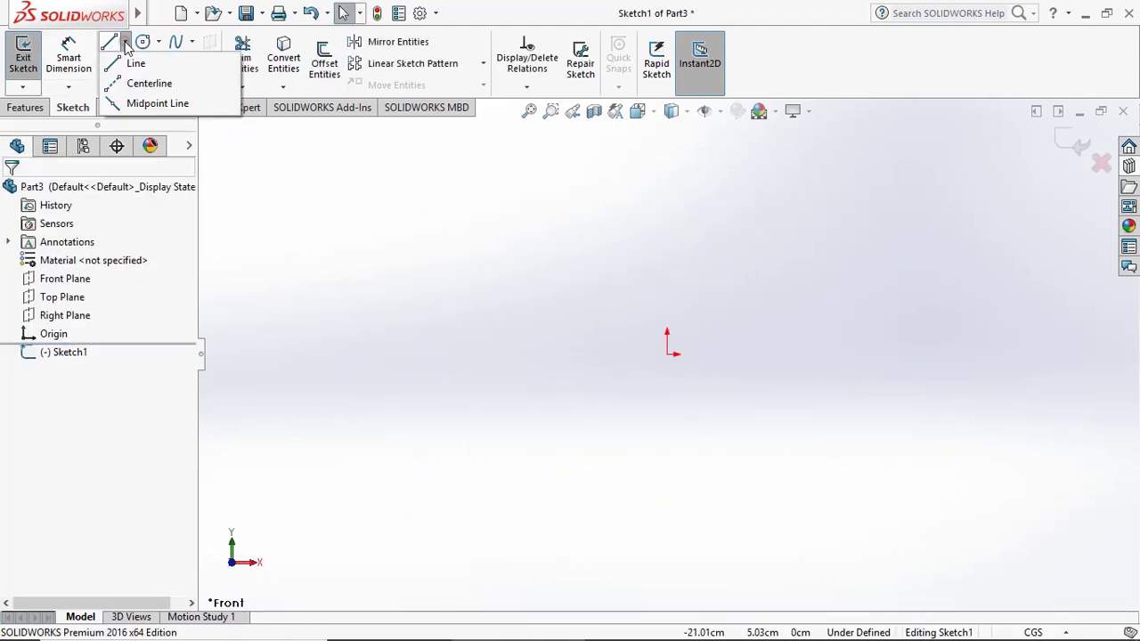
{"action": "left_click", "coordinate": [142, 104]}
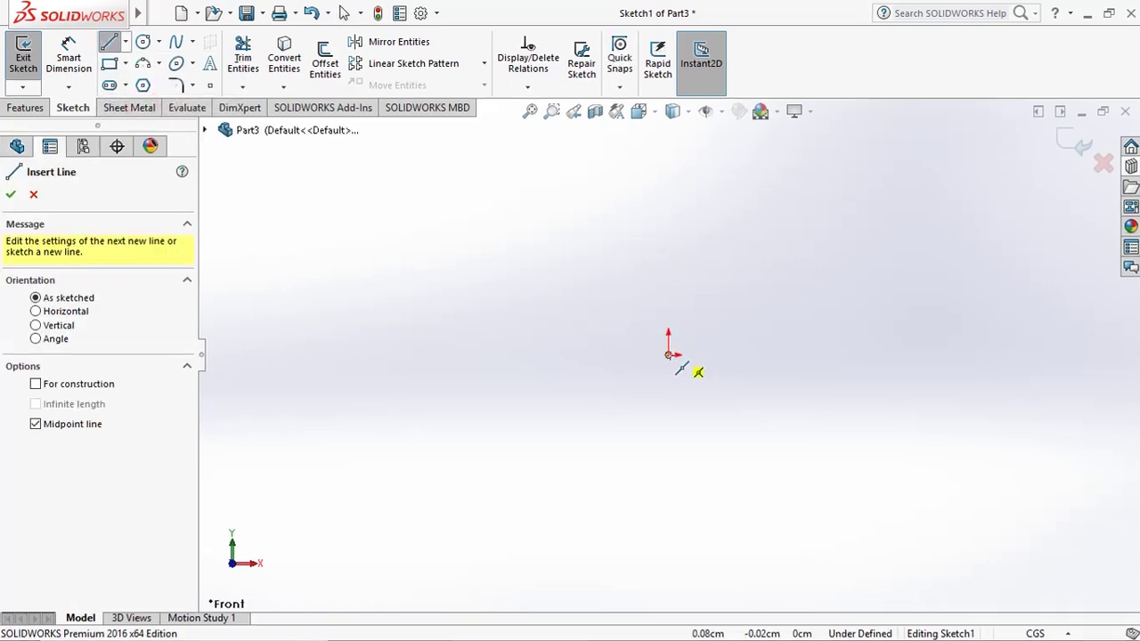
{"action": "left_click", "coordinate": [669, 354]}
{"action": "left_click", "coordinate": [914, 380]}
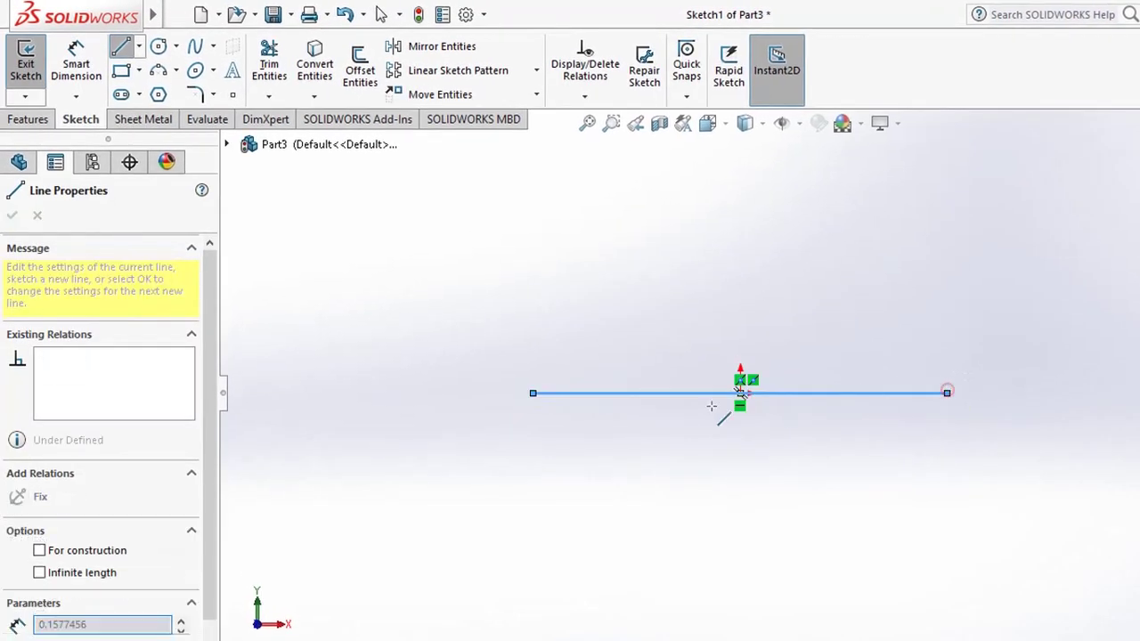
{"action": "left_click", "coordinate": [122, 47]}
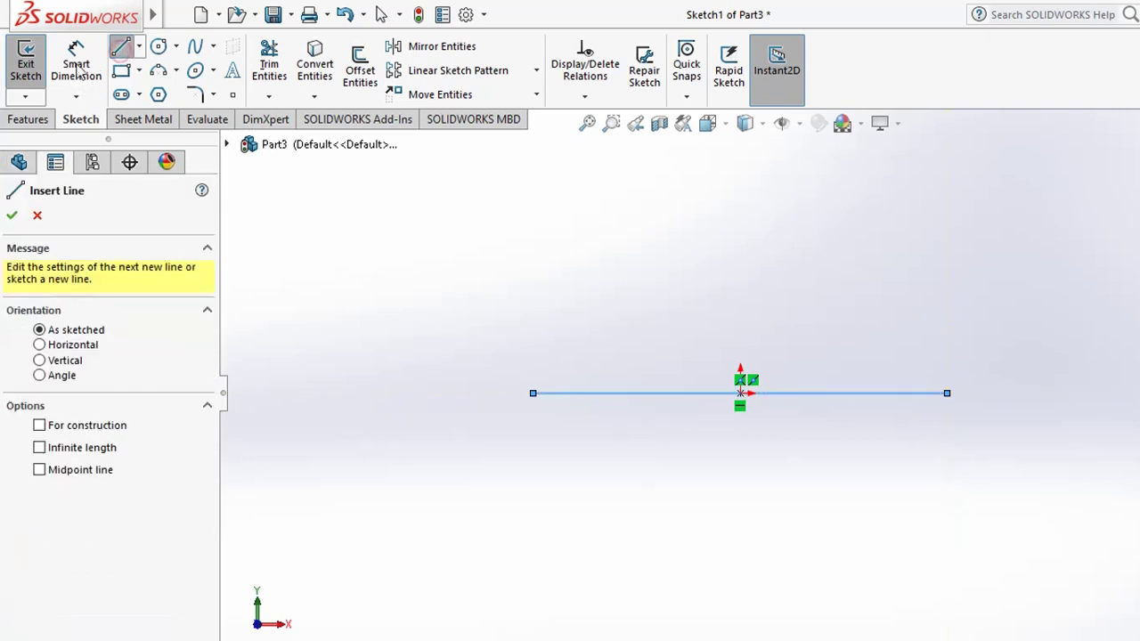
{"action": "left_click", "coordinate": [76, 64]}
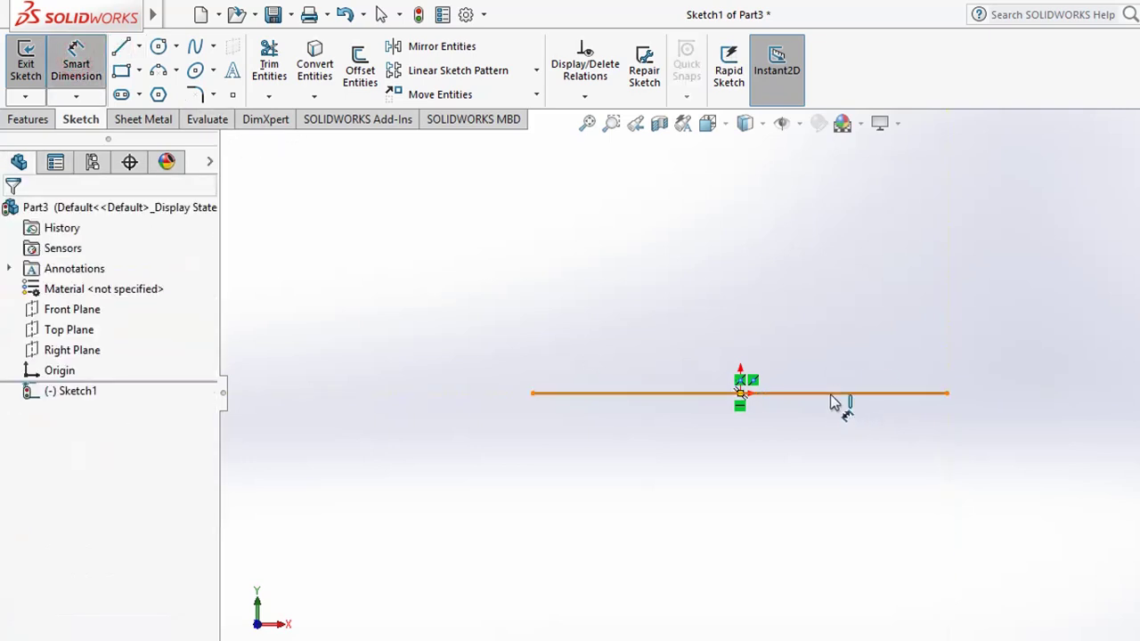
{"action": "left_click", "coordinate": [835, 402]}
{"action": "left_click", "coordinate": [755, 446]}
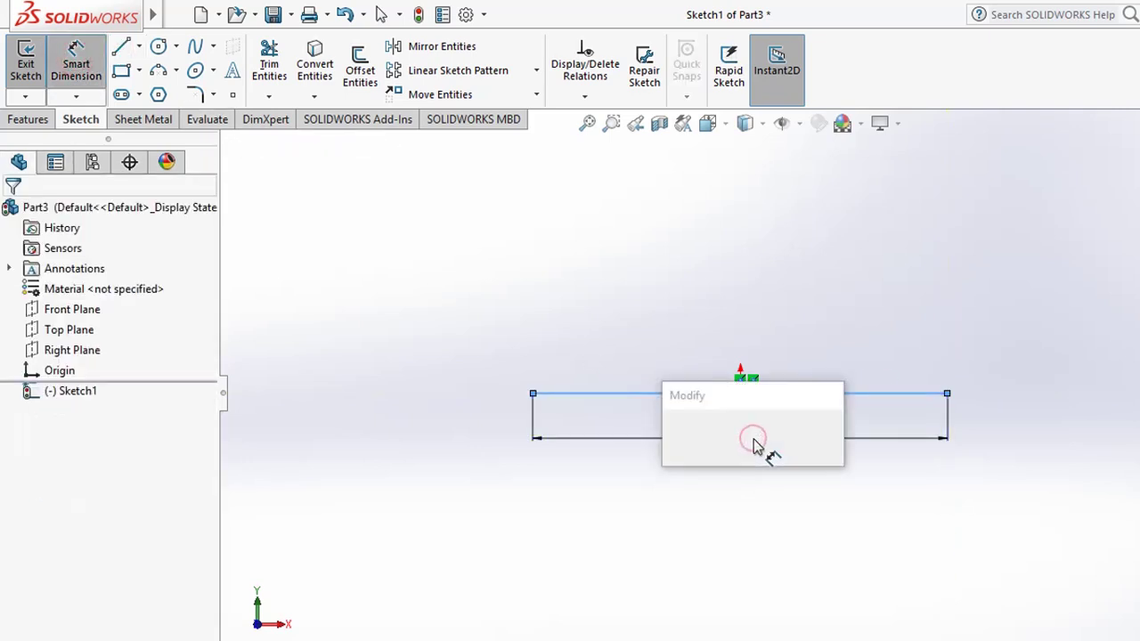
{"action": "type", "text": "96"}
{"action": "left_click", "coordinate": [673, 438]}
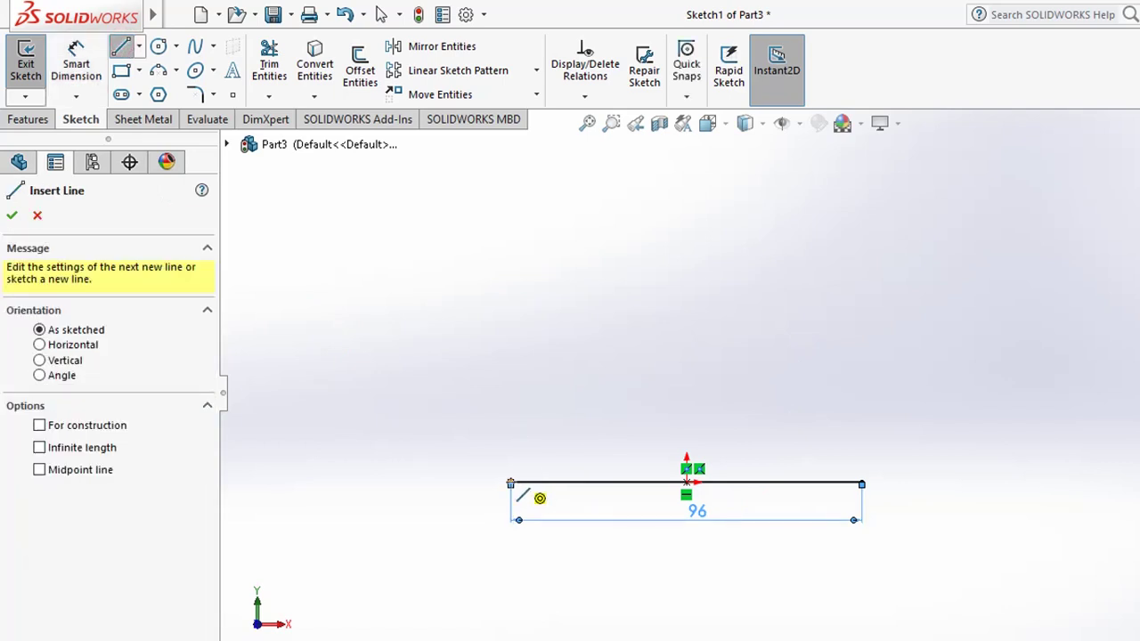
Step: Draw the left, top and right sides to close the rectangle, and dimension its height 100
{"action": "left_click", "coordinate": [511, 483]}
{"action": "left_click", "coordinate": [510, 225]}
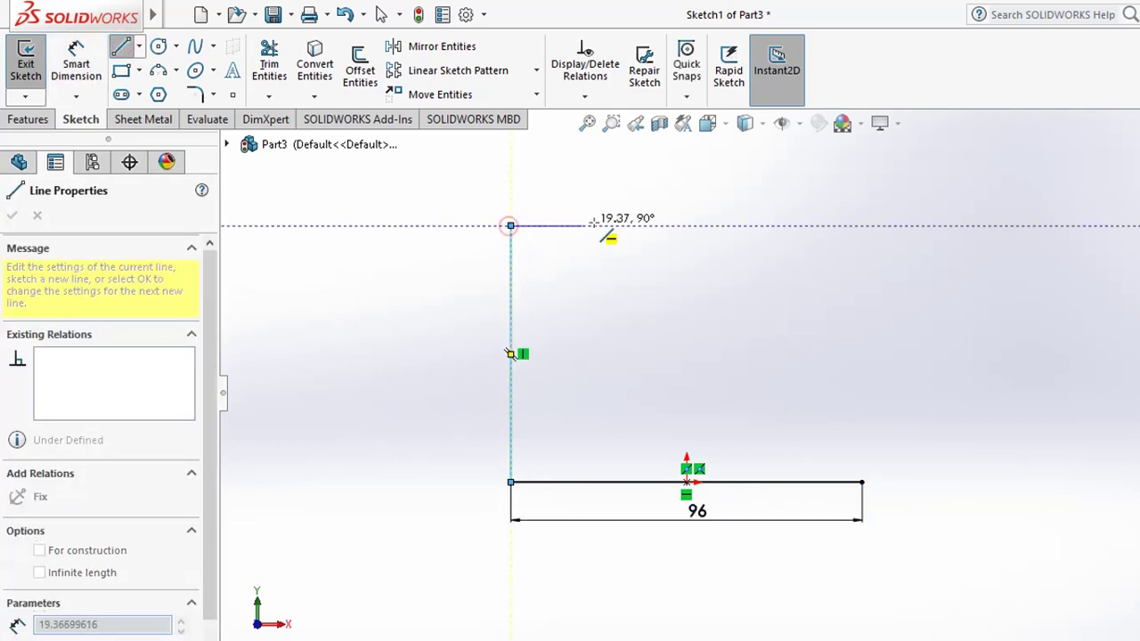
{"action": "left_click", "coordinate": [862, 225]}
{"action": "left_click", "coordinate": [860, 482]}
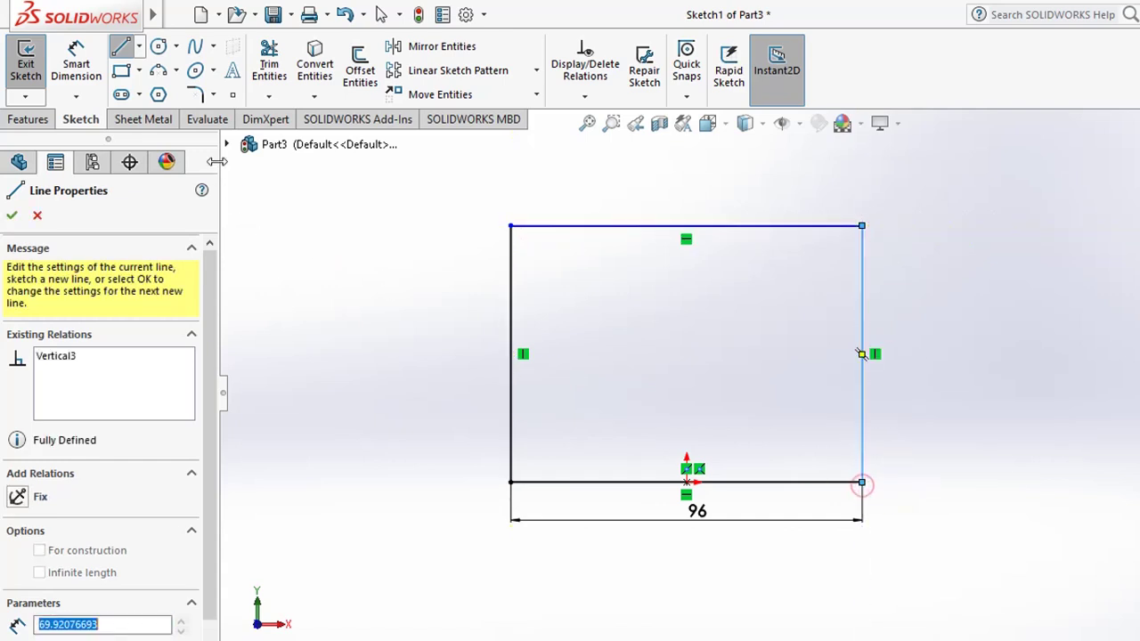
{"action": "key", "text": "Escape"}
{"action": "left_click", "coordinate": [76, 63]}
{"action": "left_click", "coordinate": [860, 303]}
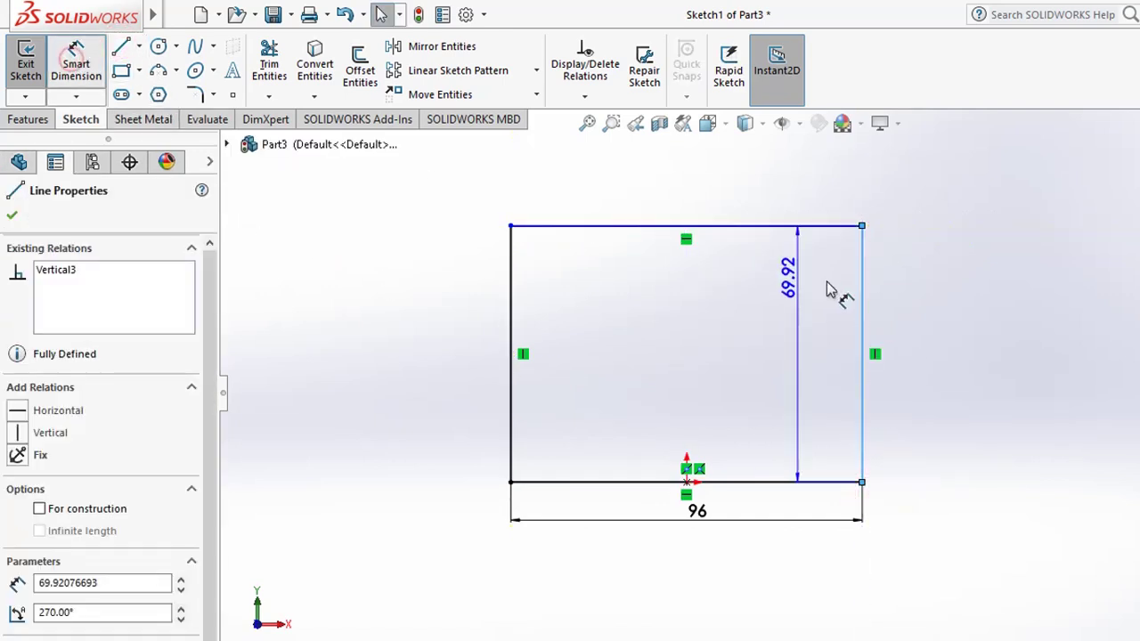
{"action": "left_click", "coordinate": [970, 362]}
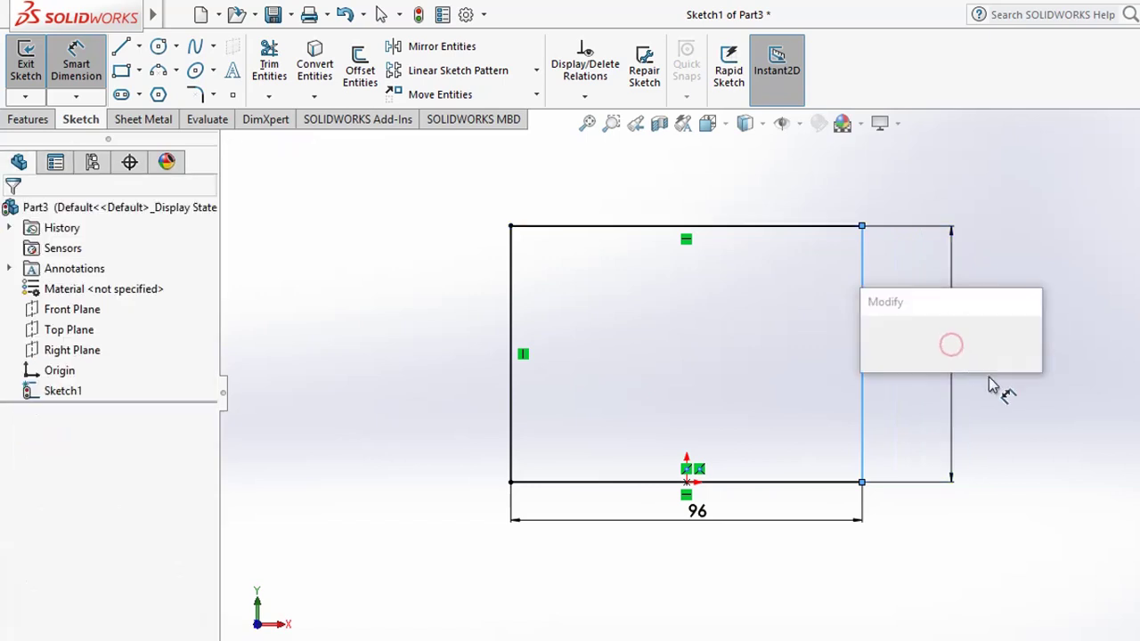
{"action": "type", "text": "100"}
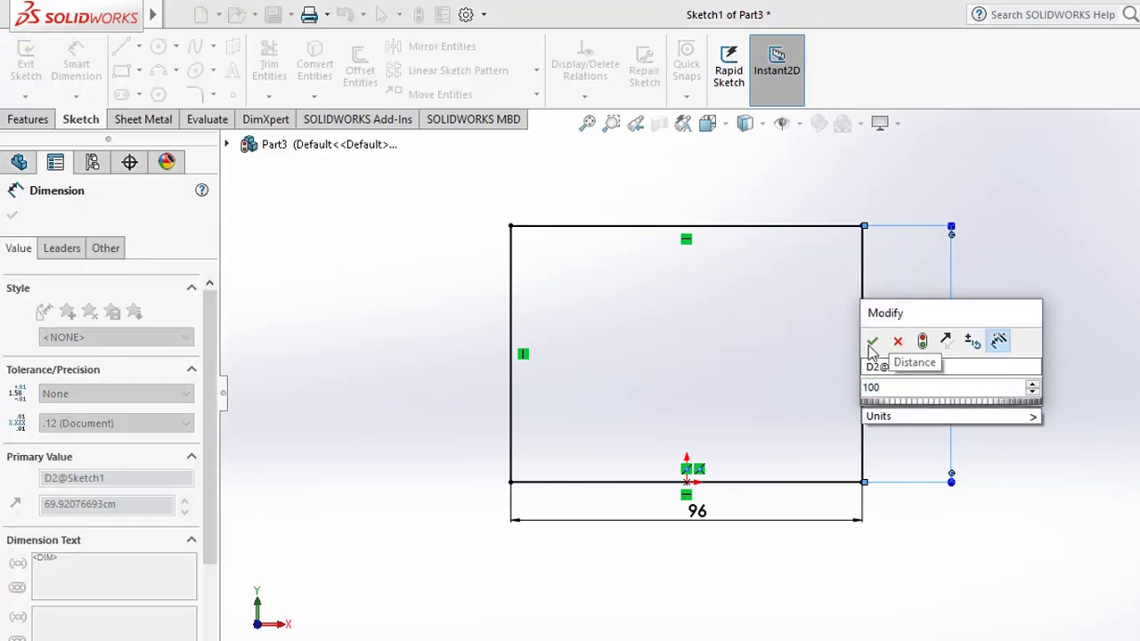
{"action": "left_click", "coordinate": [871, 345]}
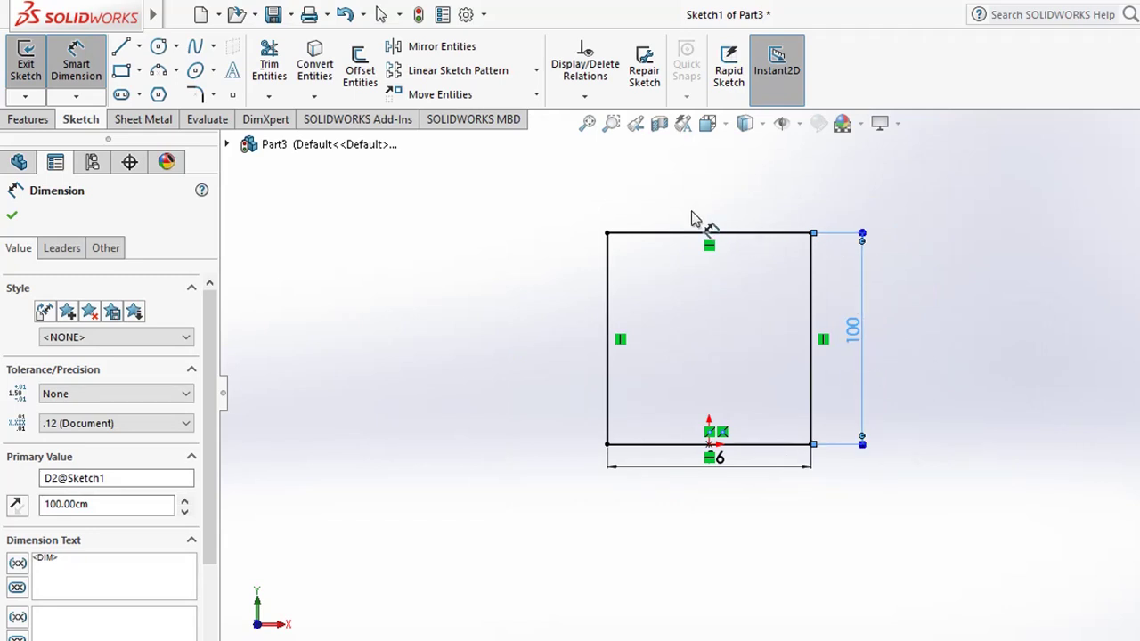
{"action": "left_click", "coordinate": [76, 60]}
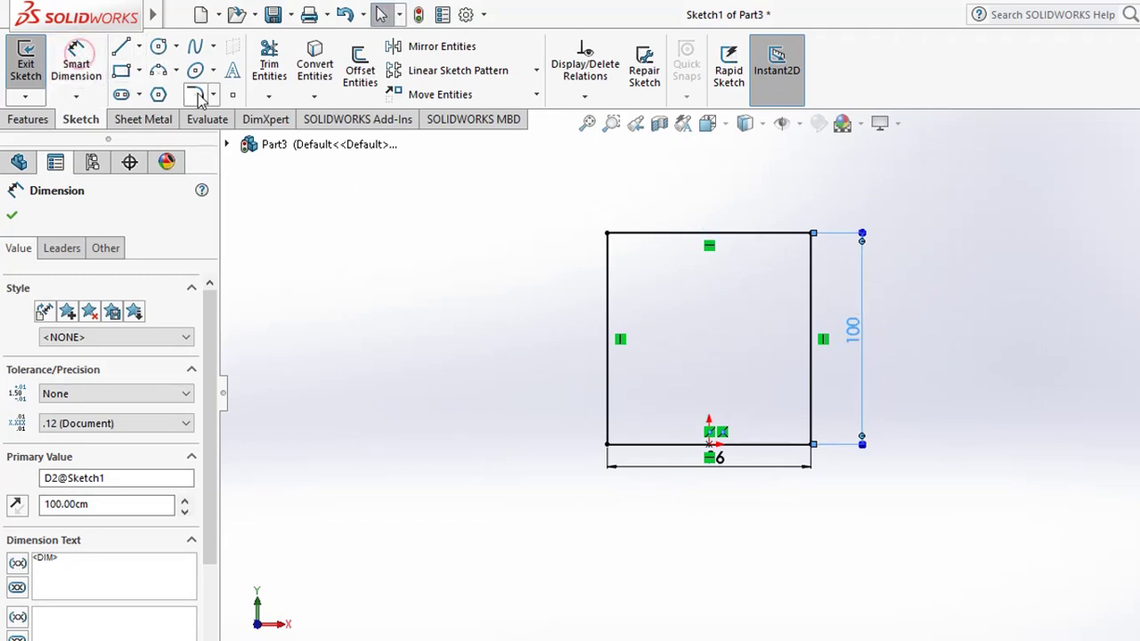
Step: Fillet the top-right and top-left rectangle corners with radius 18
{"action": "left_click", "coordinate": [774, 234]}
{"action": "left_click", "coordinate": [809, 262]}
{"action": "left_click", "coordinate": [112, 392]}
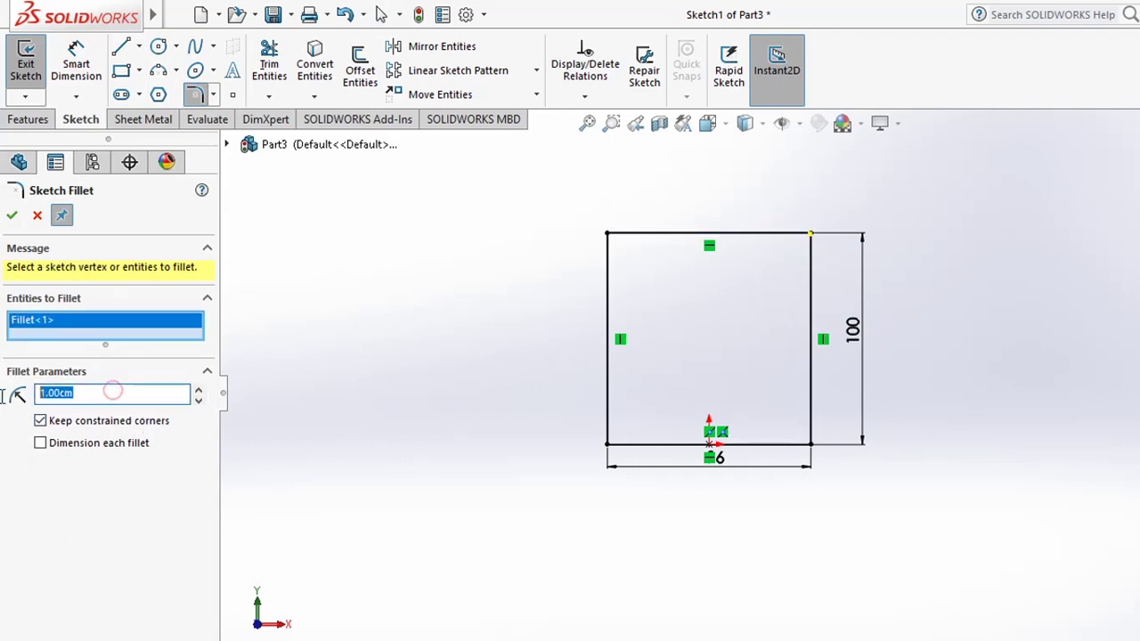
{"action": "left_click", "coordinate": [13, 216]}
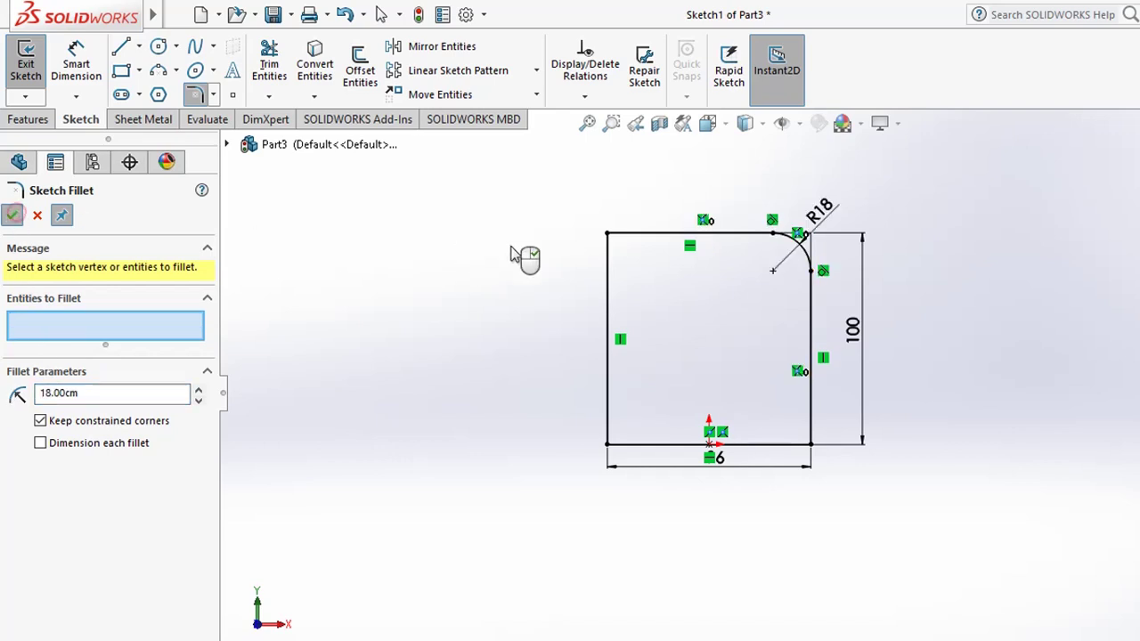
{"action": "left_click", "coordinate": [635, 237]}
{"action": "left_click", "coordinate": [607, 263]}
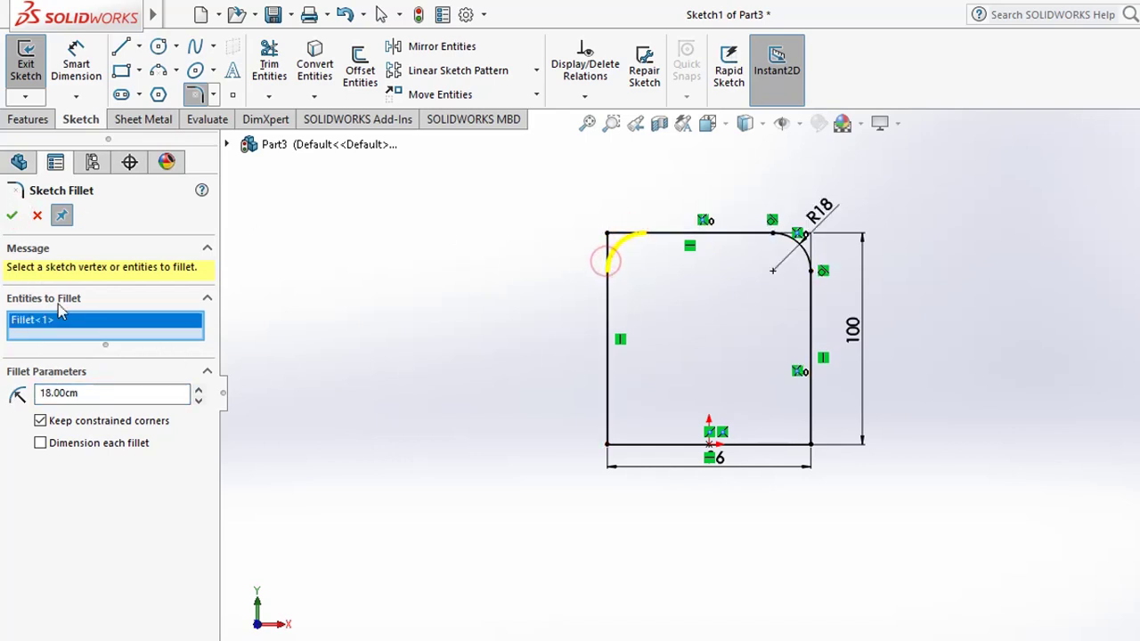
{"action": "left_click", "coordinate": [11, 217]}
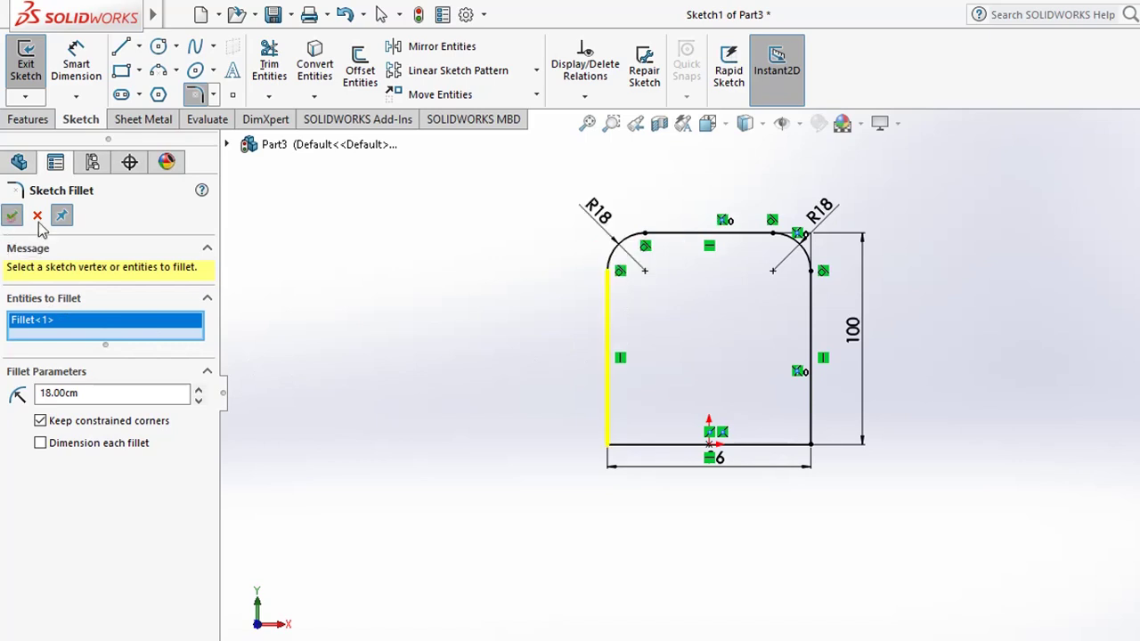
{"action": "scroll", "coordinate": [784, 240], "scroll_direction": "down", "scroll_amount": 2}
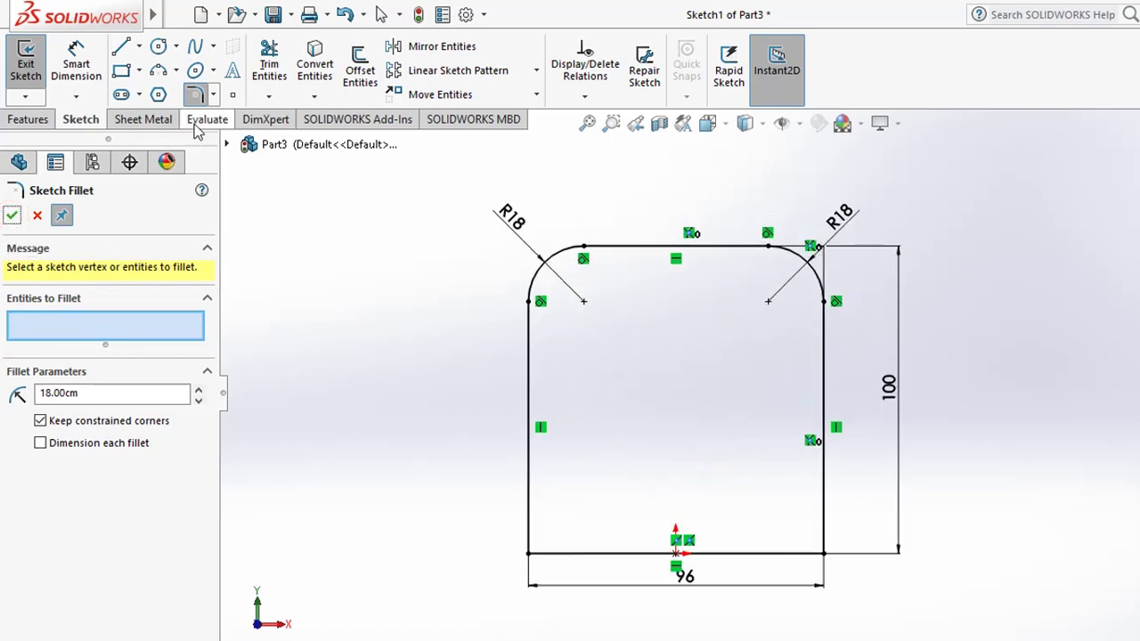
{"action": "left_click", "coordinate": [158, 46]}
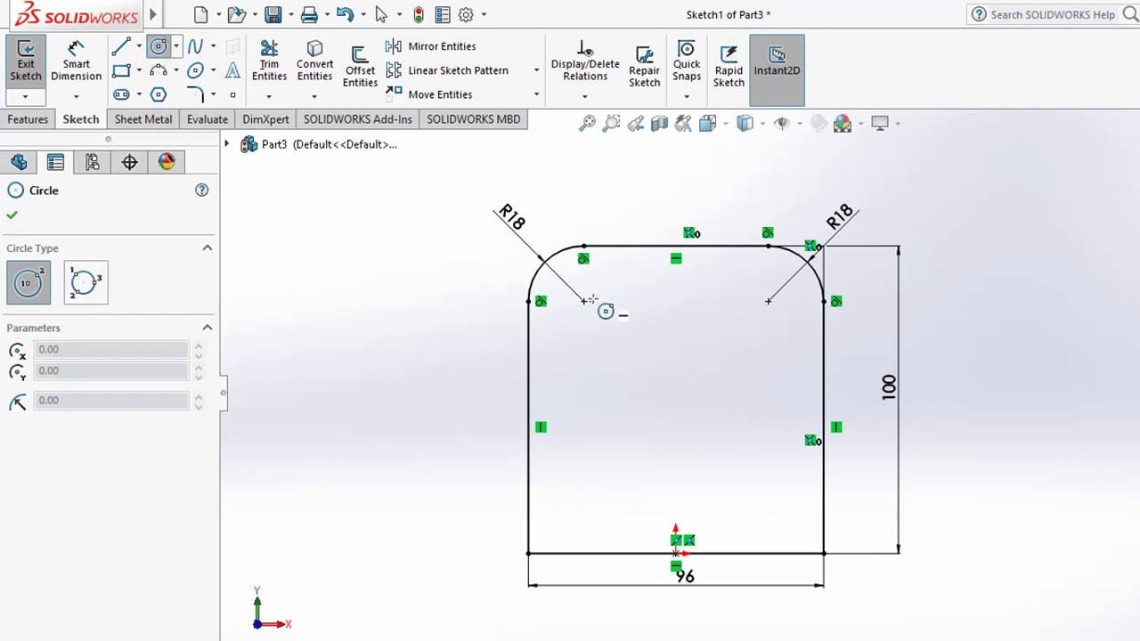
Step: Draw a Ø18 circle centred on the top-left fillet's centre
{"action": "left_click", "coordinate": [583, 301]}
{"action": "left_click", "coordinate": [603, 309]}
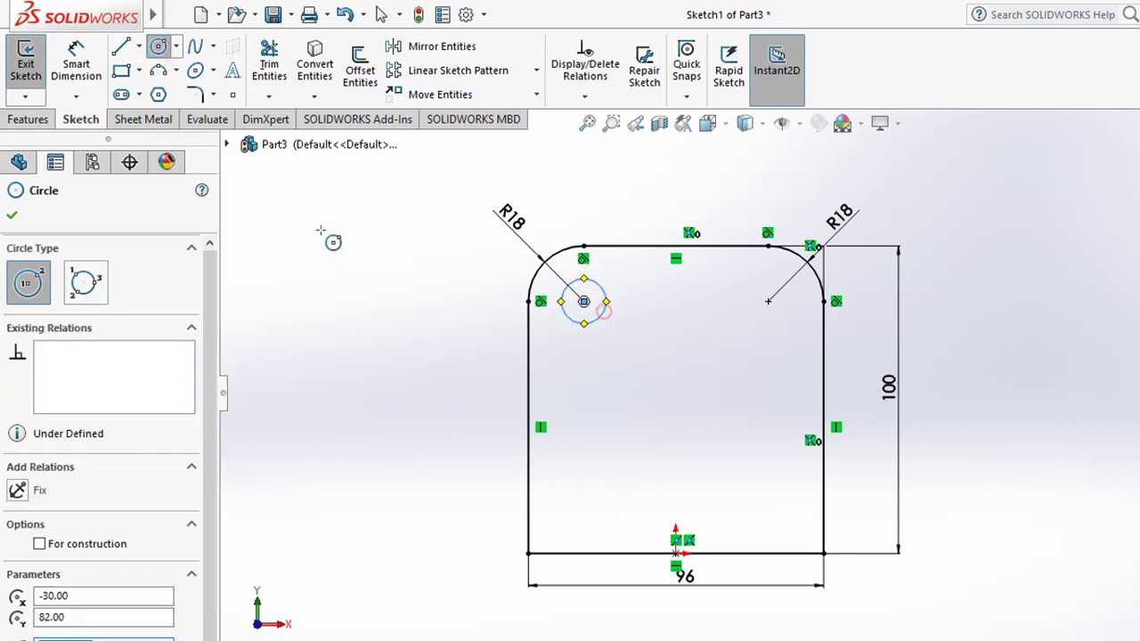
{"action": "left_click", "coordinate": [59, 68]}
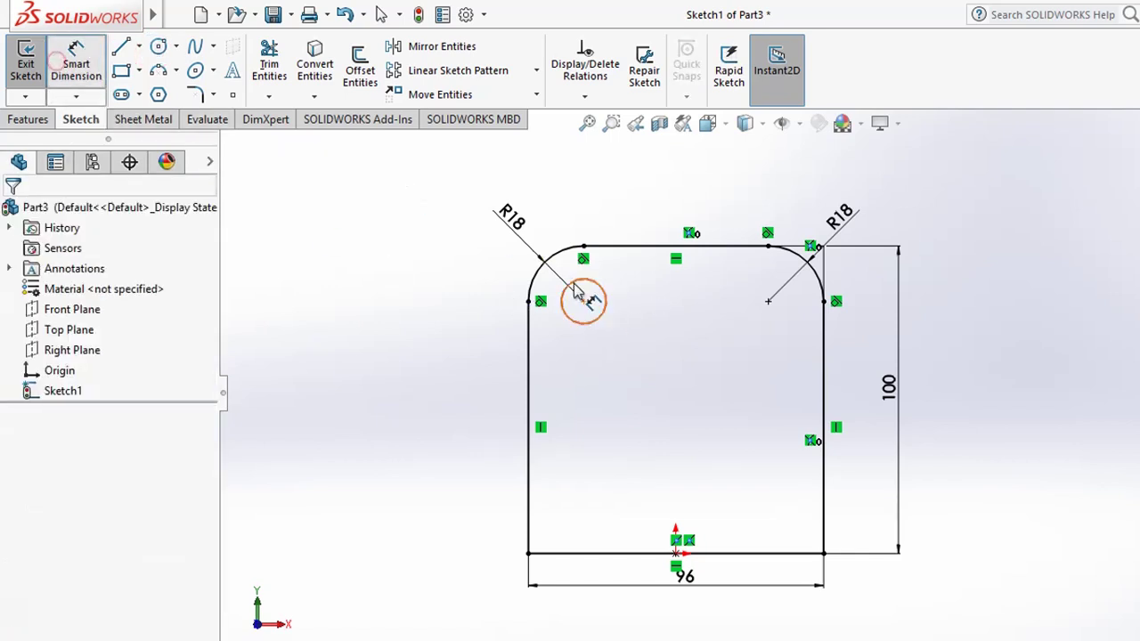
{"action": "left_click", "coordinate": [601, 324]}
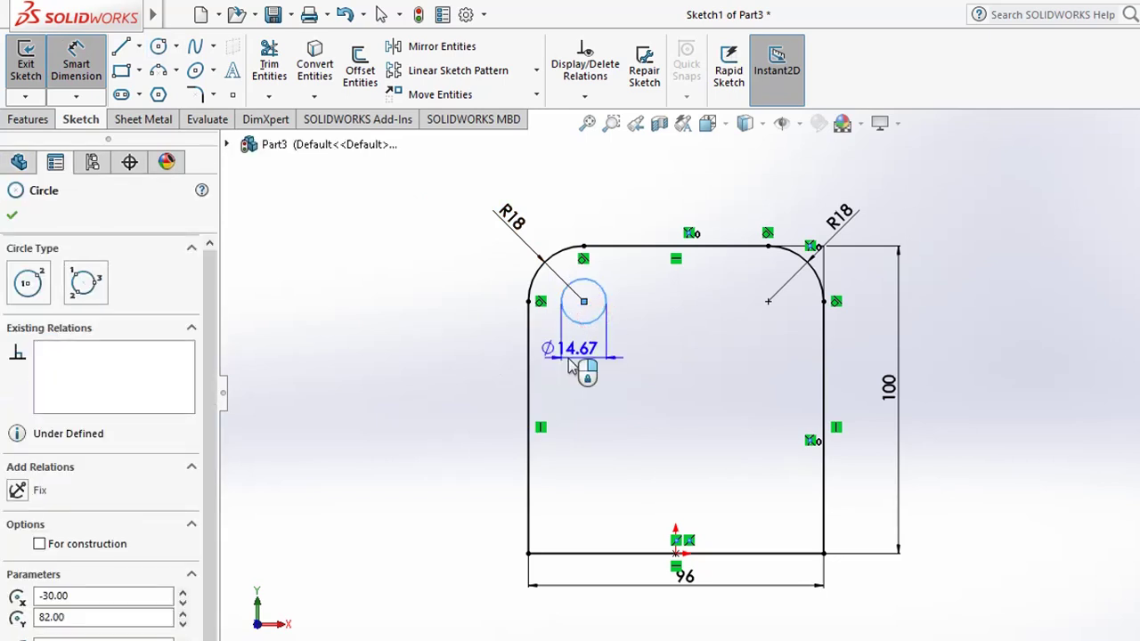
{"action": "left_click", "coordinate": [570, 361]}
{"action": "type", "text": "18"}
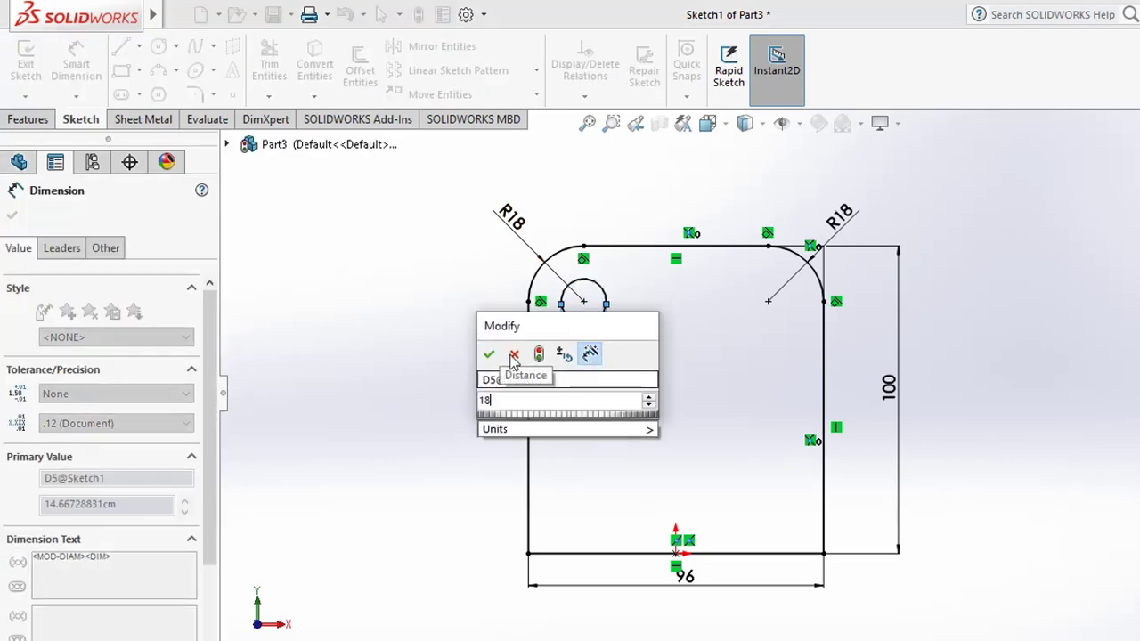
{"action": "left_click", "coordinate": [484, 356]}
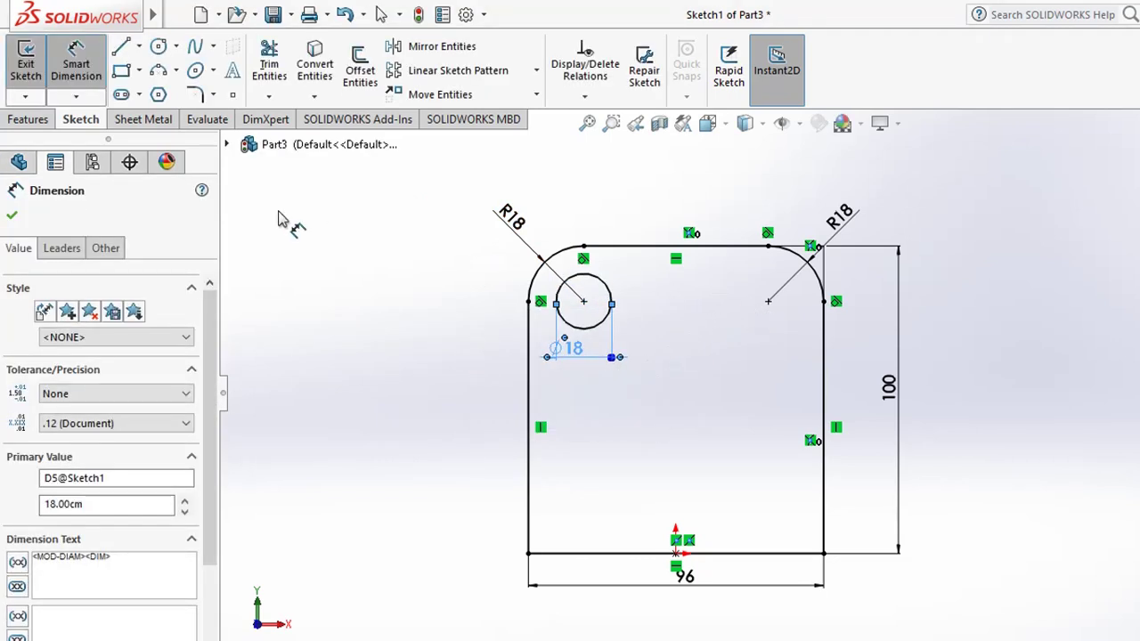
Step: Draw a second circle on the top-right fillet's centre and dimension it Ø18
{"action": "left_click", "coordinate": [158, 46]}
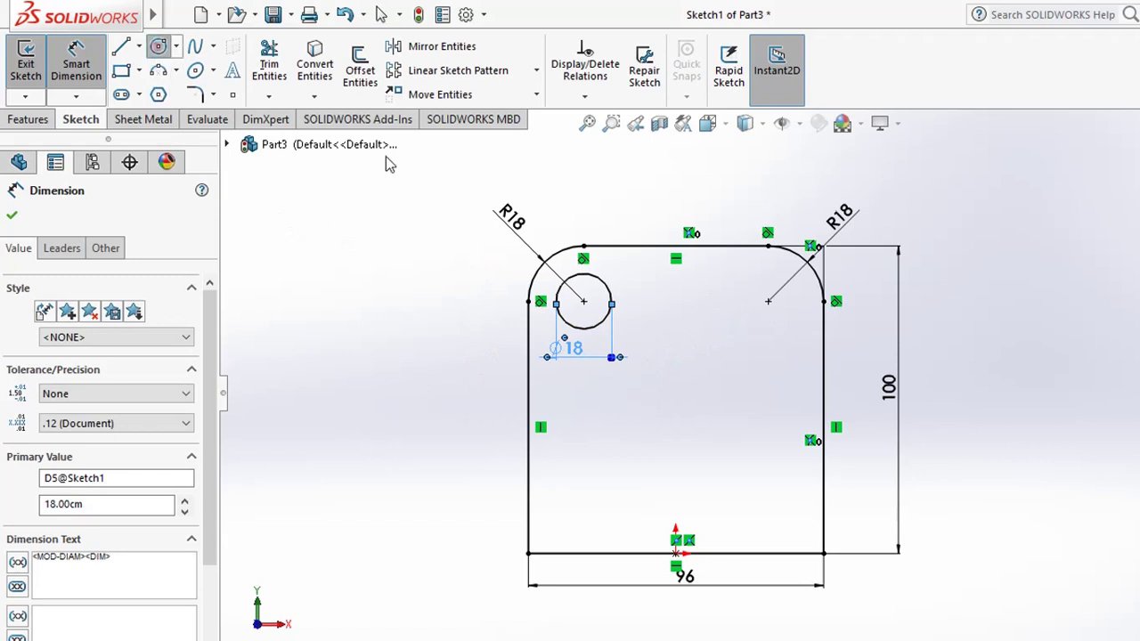
{"action": "left_click", "coordinate": [767, 301]}
{"action": "left_click", "coordinate": [773, 321]}
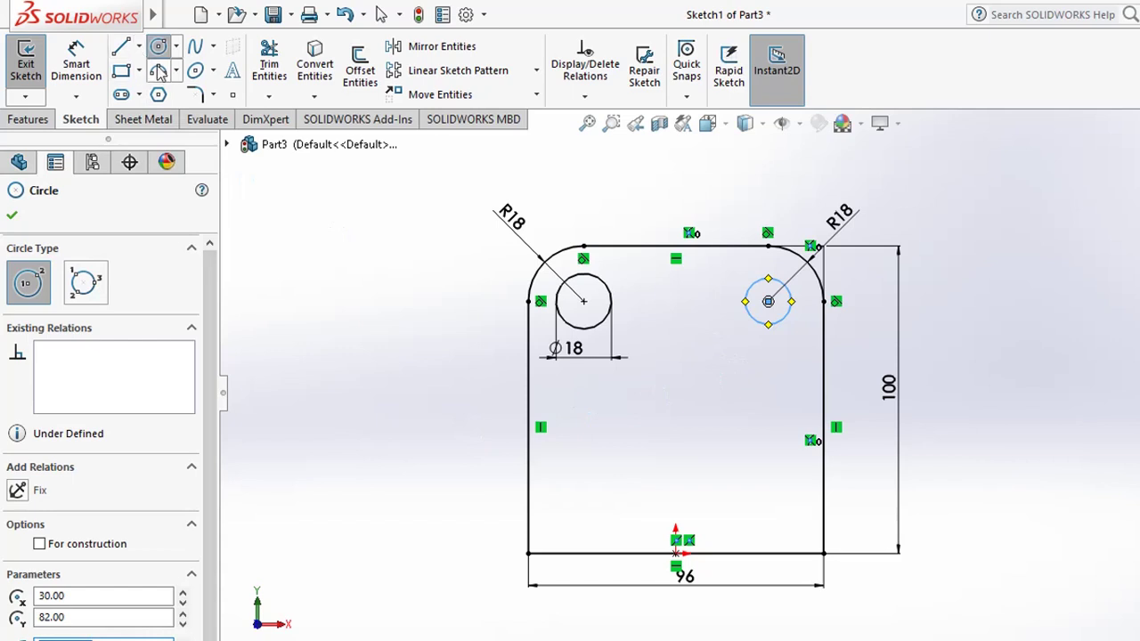
{"action": "left_click", "coordinate": [75, 64]}
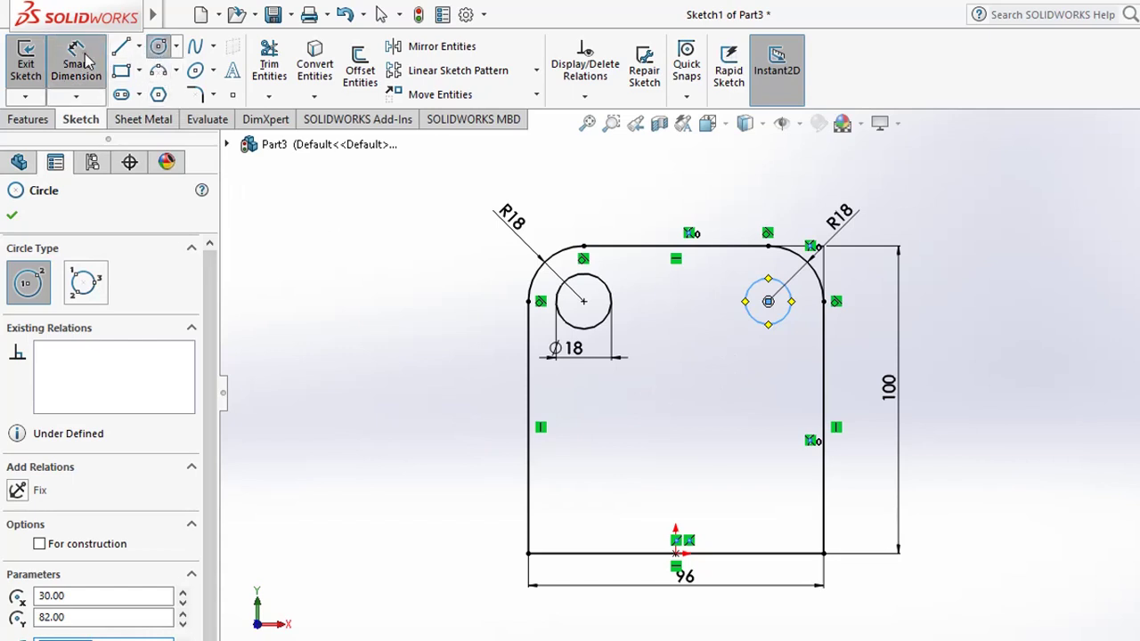
{"action": "left_click", "coordinate": [784, 365]}
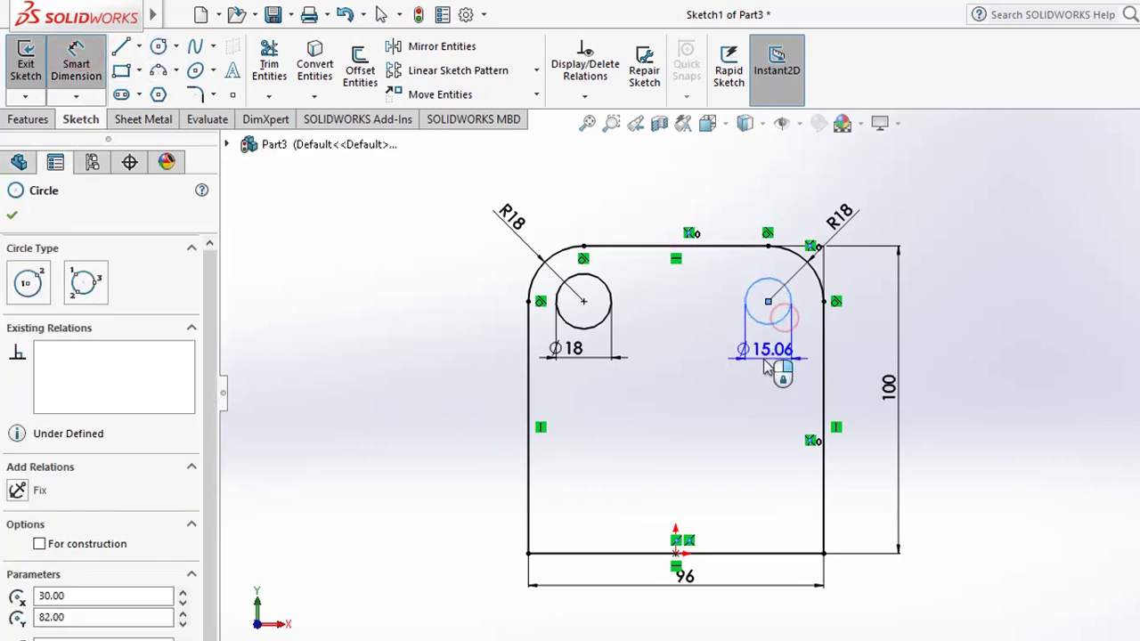
{"action": "left_click", "coordinate": [763, 367]}
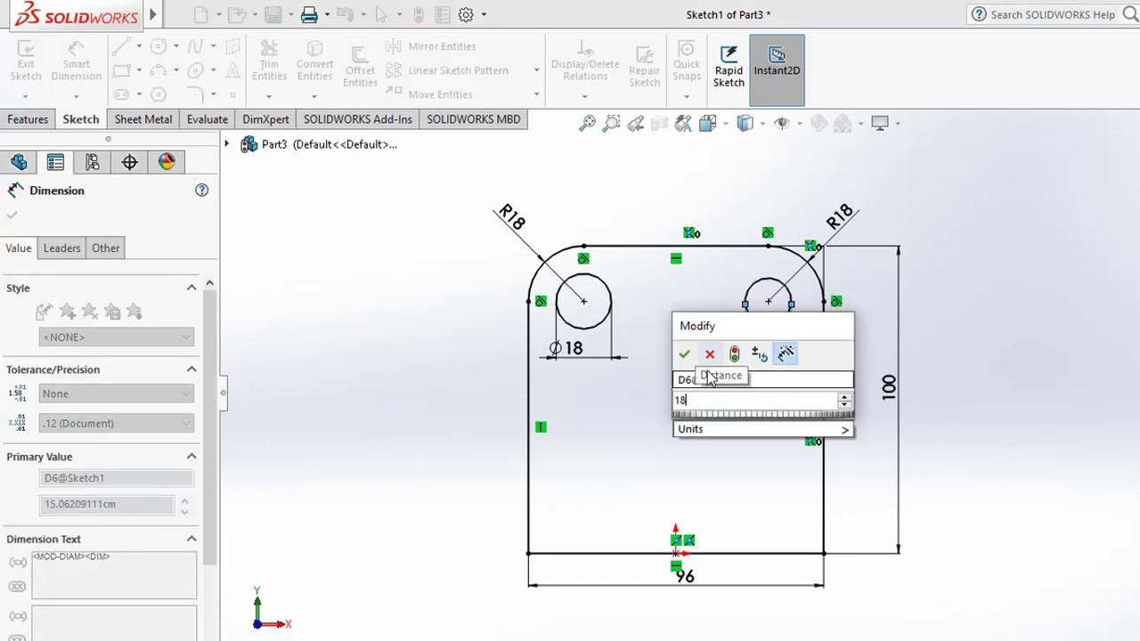
{"action": "left_click", "coordinate": [691, 352]}
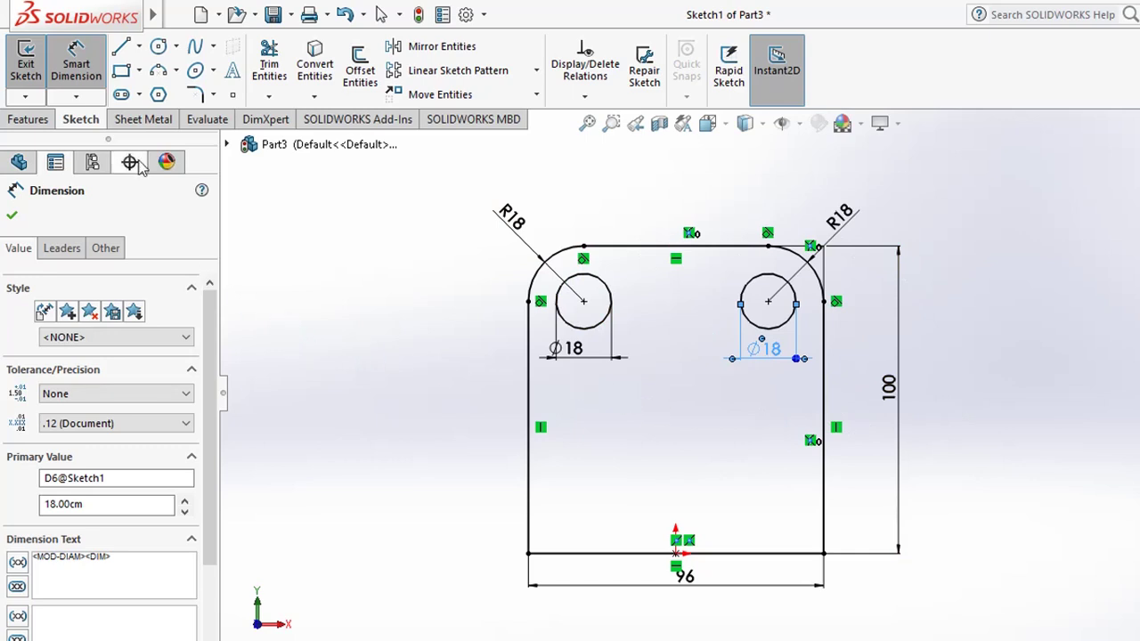
Step: Exit Sketch1 and switch to an isometric view
{"action": "left_click", "coordinate": [26, 62]}
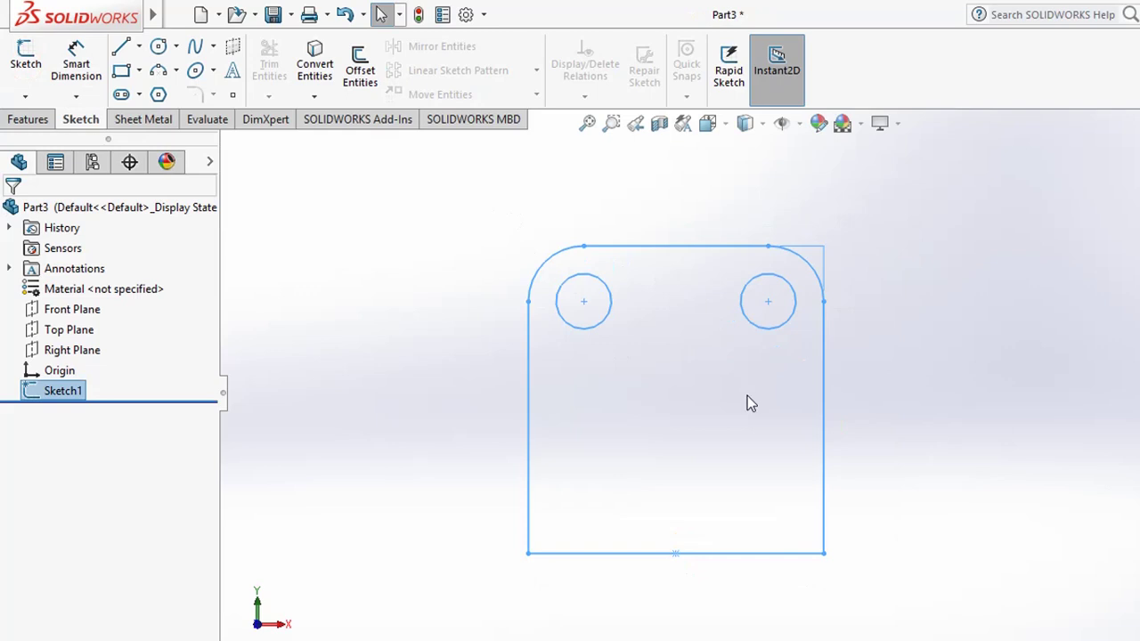
{"action": "key", "text": "ctrl+2"}
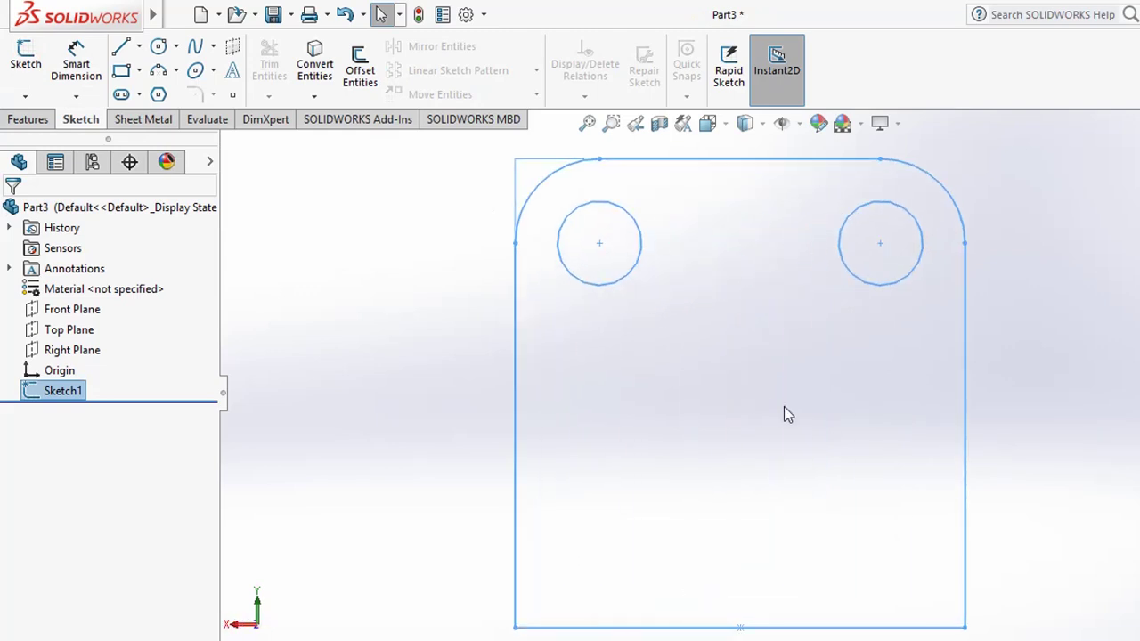
{"action": "key", "text": "ctrl+7"}
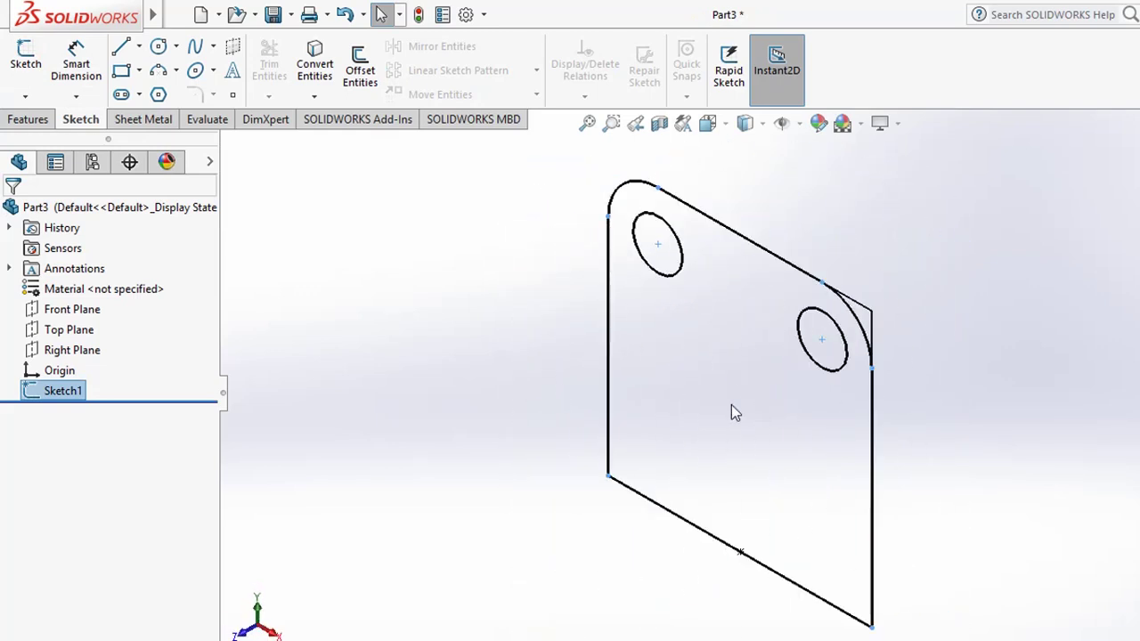
Step: Extrude Sketch1 as a Blind boss 18 deep to form the holed back plate
{"action": "left_click", "coordinate": [27, 118]}
{"action": "left_click", "coordinate": [34, 67]}
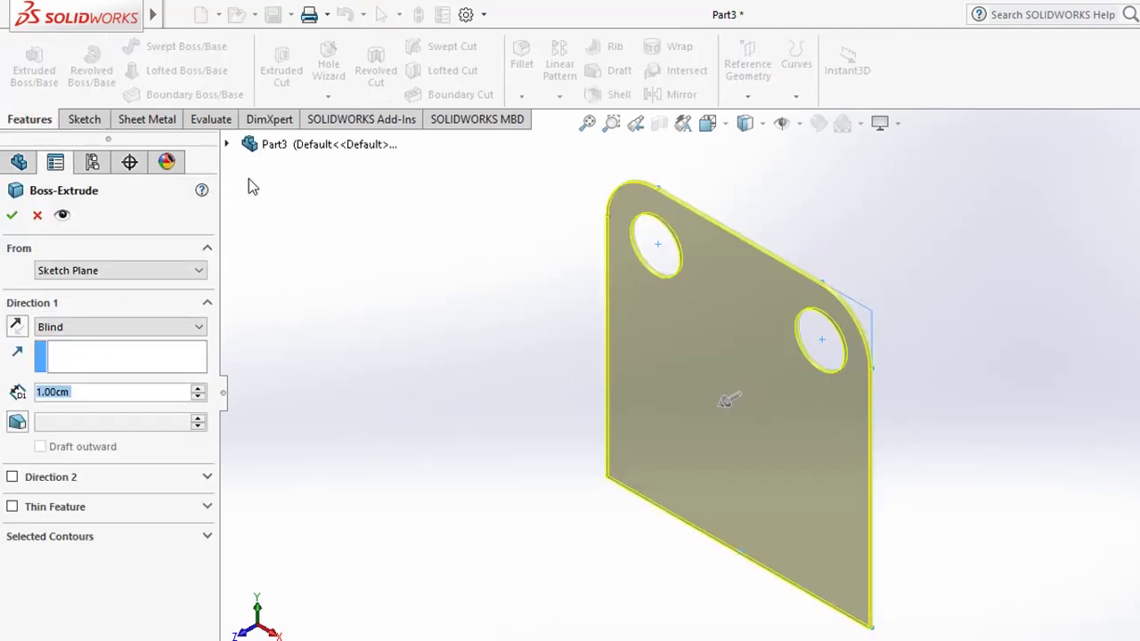
{"action": "left_click", "coordinate": [227, 144]}
{"action": "left_click", "coordinate": [310, 333]}
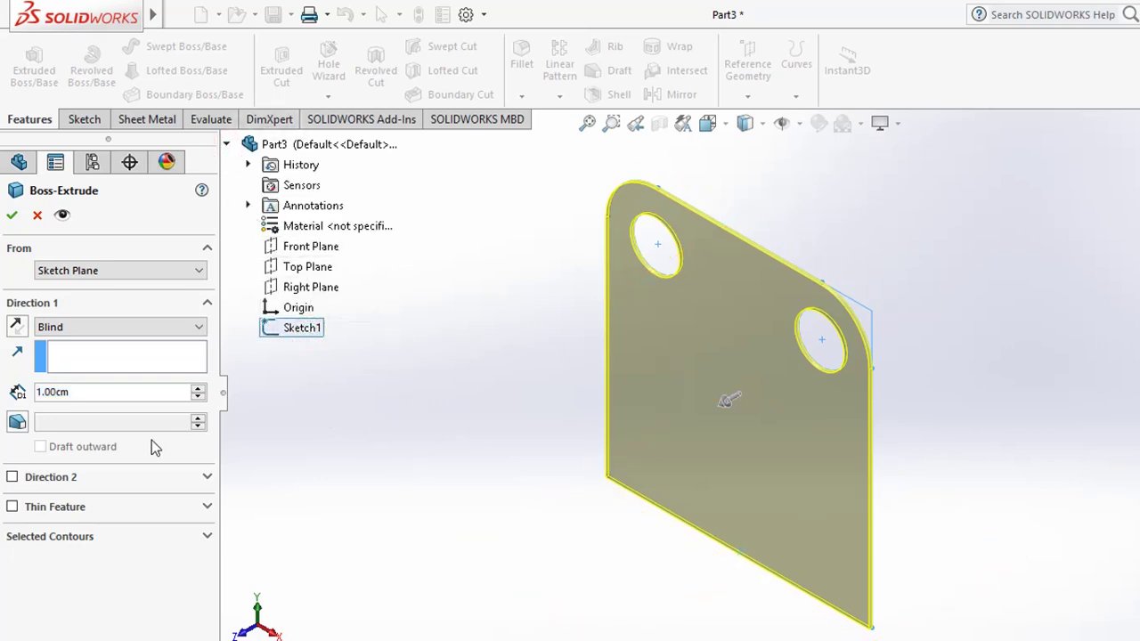
{"action": "double_click", "coordinate": [95, 393]}
{"action": "key", "text": "alt+Tab"}
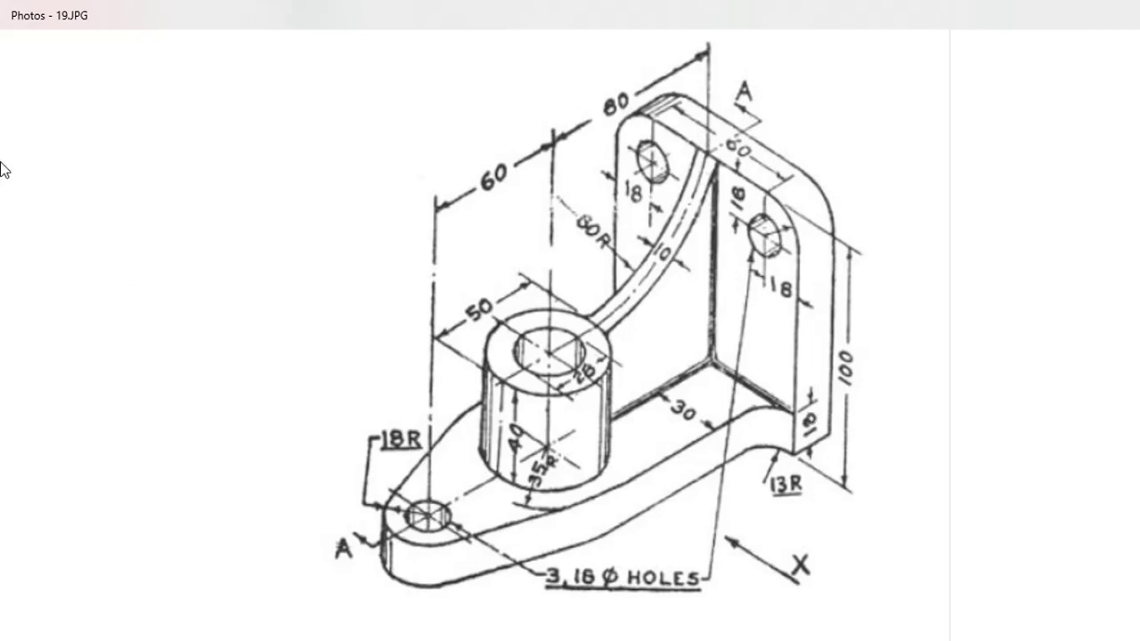
{"action": "key", "text": "alt+Tab"}
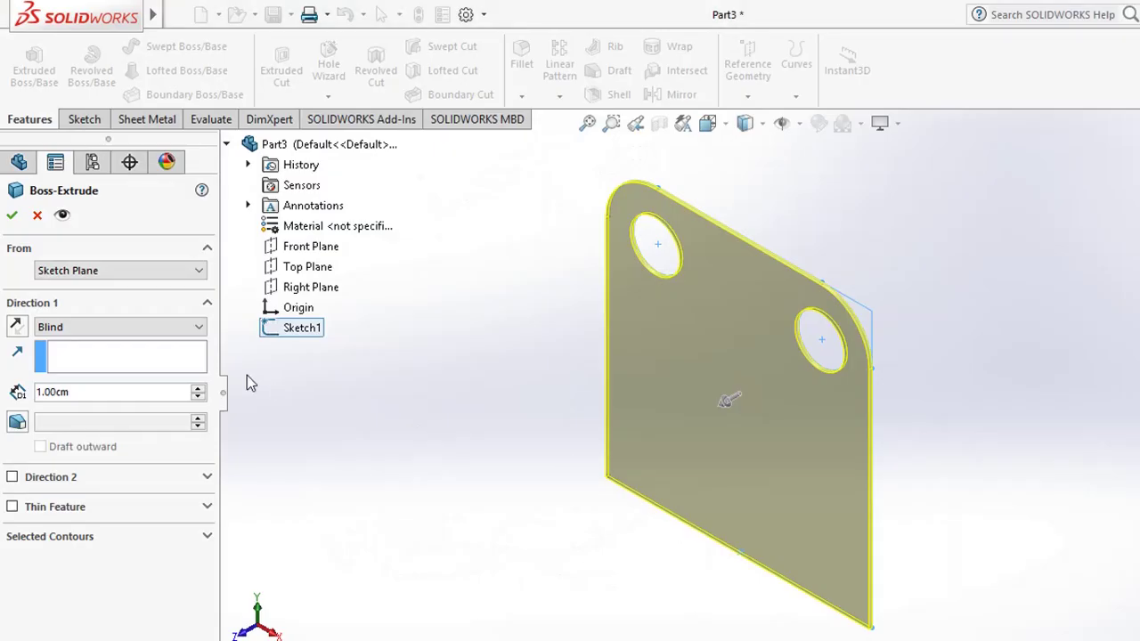
{"action": "type", "text": "18"}
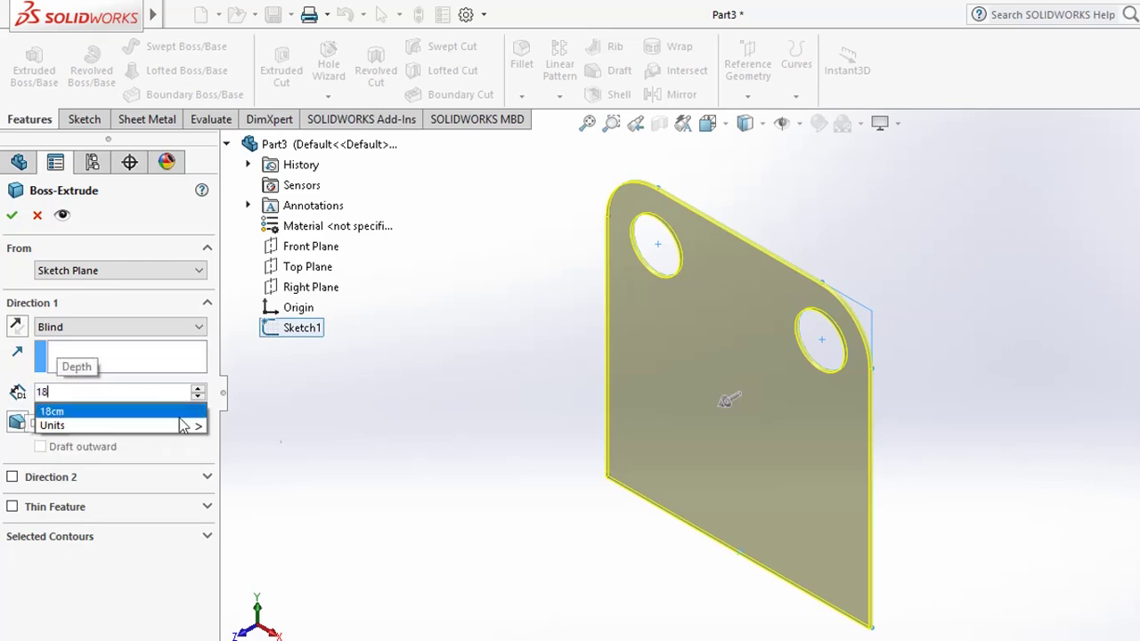
{"action": "key", "text": "Return"}
{"action": "left_click", "coordinate": [294, 418]}
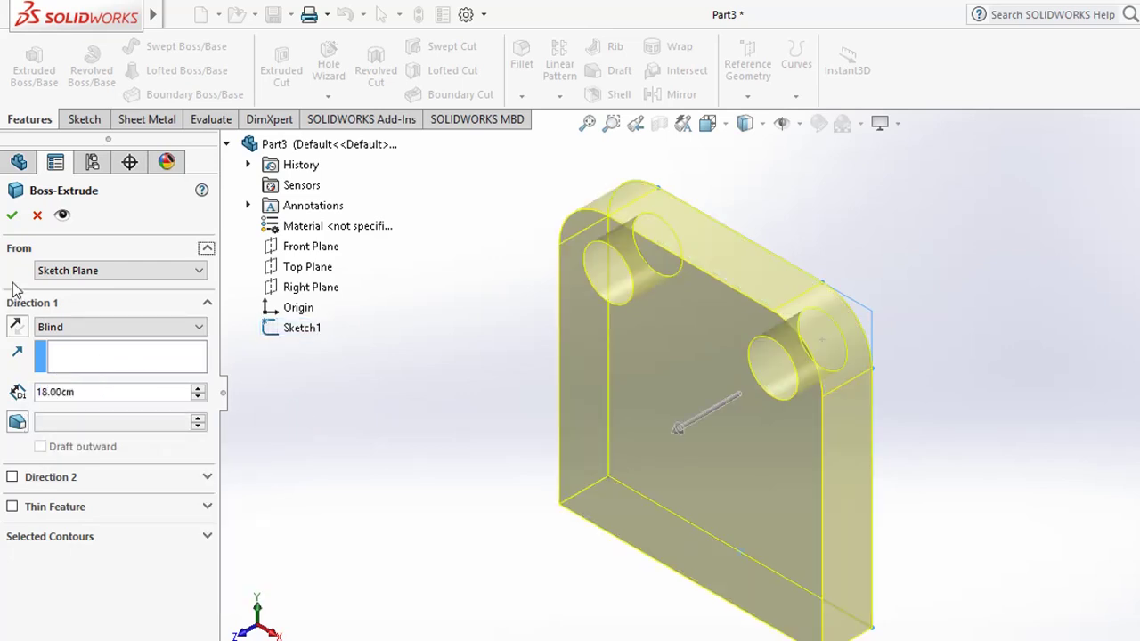
{"action": "left_click", "coordinate": [12, 215]}
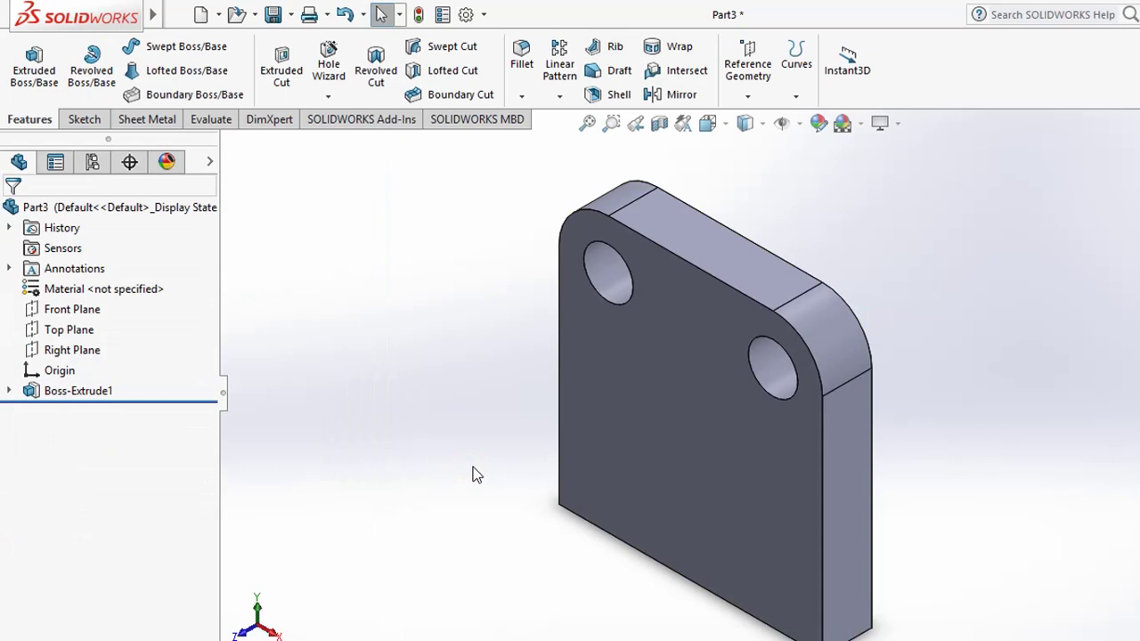
Step: Open Sketch2 on the Top Plane, zoom to the plate, and start Convert Entities
{"action": "key", "text": "f"}
{"action": "scroll", "coordinate": [649, 590], "scroll_direction": "up", "scroll_amount": 3}
{"action": "scroll", "coordinate": [804, 567], "scroll_direction": "down", "scroll_amount": 4}
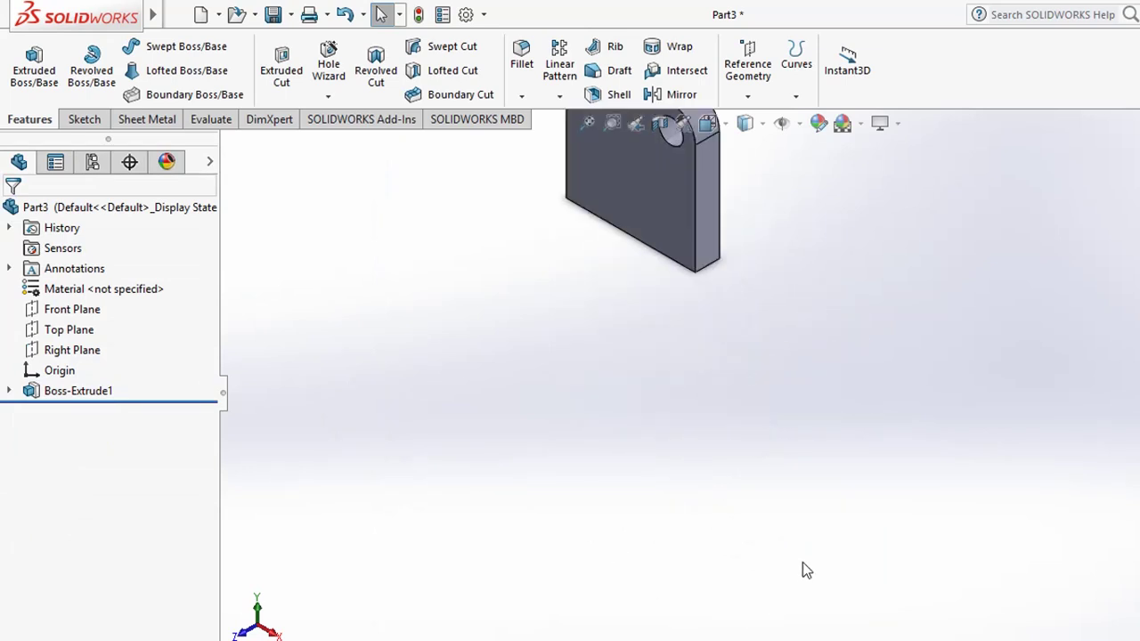
{"action": "scroll", "coordinate": [711, 488], "scroll_direction": "up", "scroll_amount": 2}
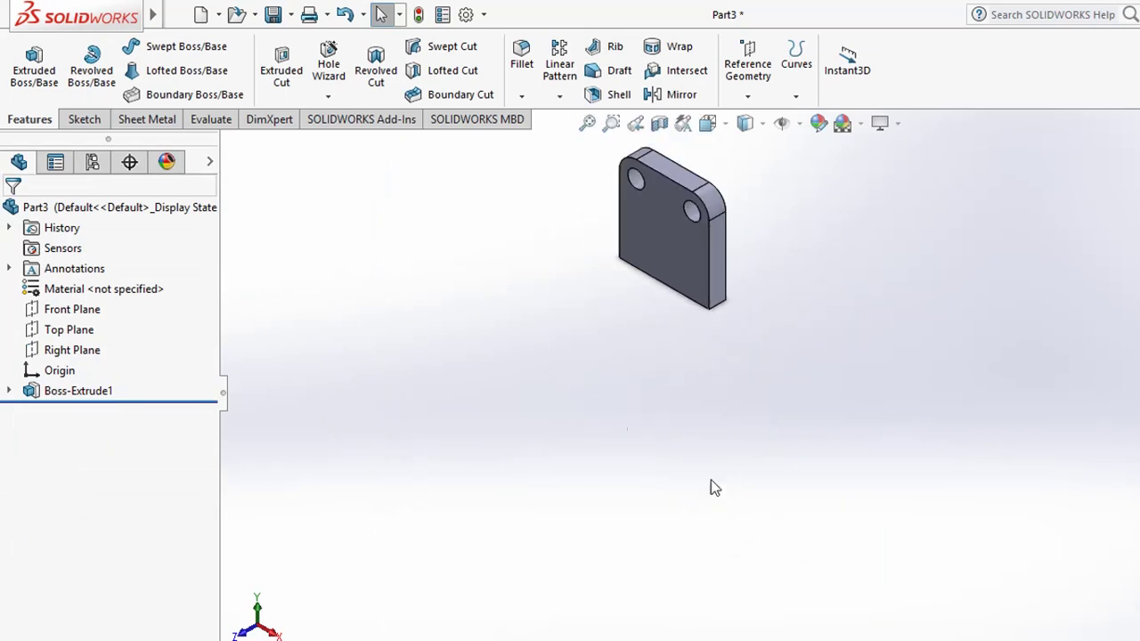
{"action": "left_click", "coordinate": [73, 120]}
{"action": "left_click", "coordinate": [26, 59]}
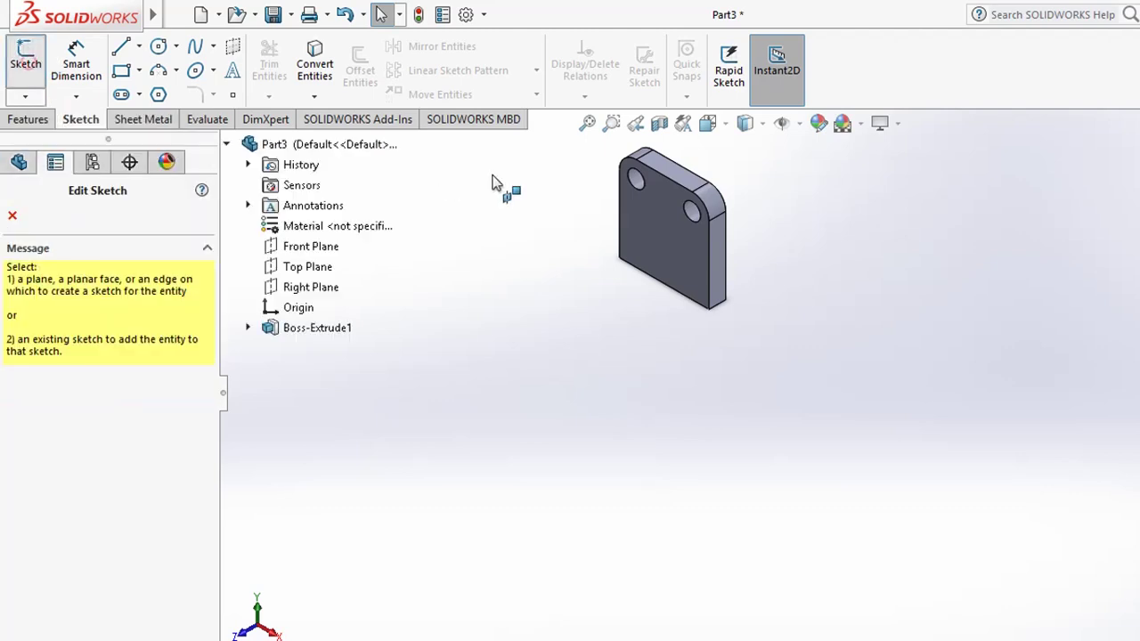
{"action": "left_click", "coordinate": [305, 267]}
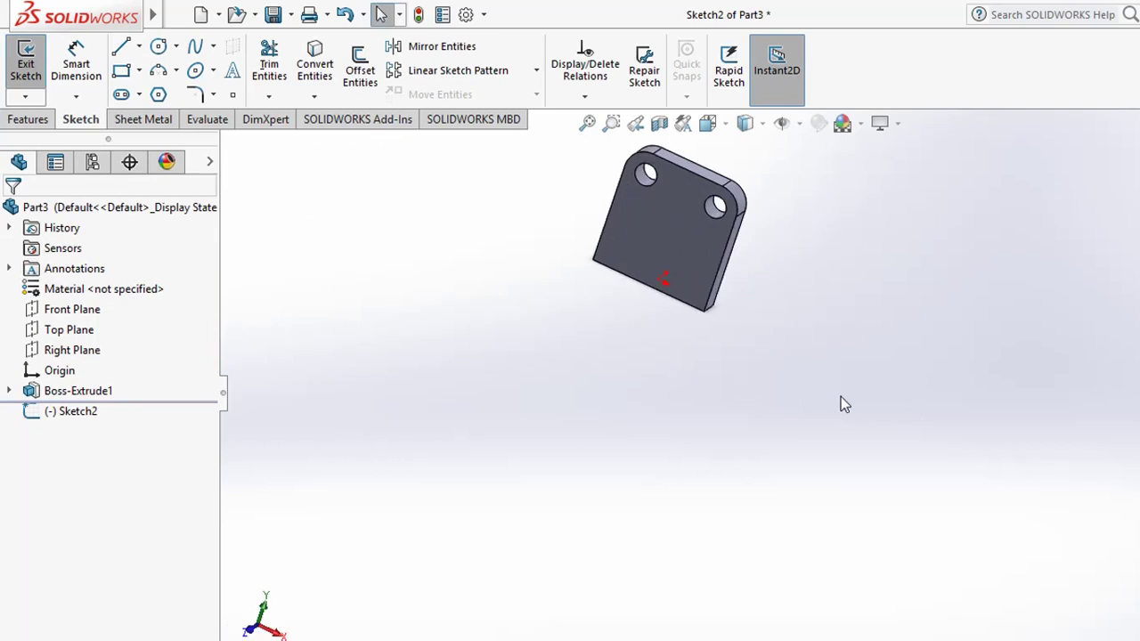
{"action": "scroll", "coordinate": [764, 505], "scroll_direction": "up", "scroll_amount": 5}
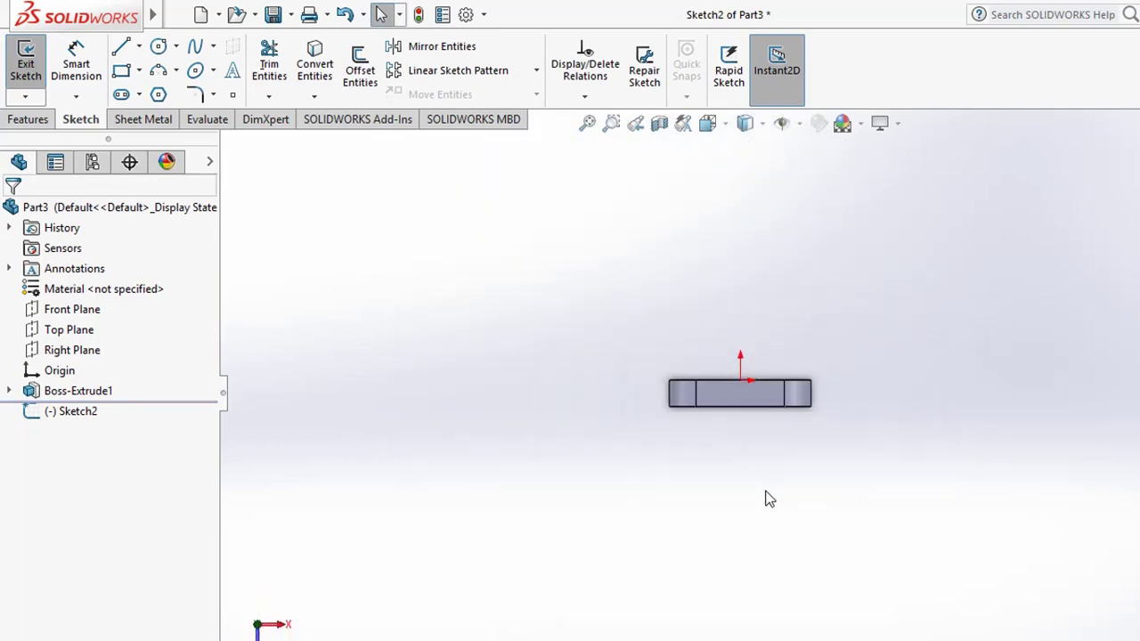
{"action": "scroll", "coordinate": [766, 499], "scroll_direction": "down", "scroll_amount": 4}
{"action": "scroll", "coordinate": [775, 480], "scroll_direction": "up", "scroll_amount": 4}
{"action": "scroll", "coordinate": [747, 637], "scroll_direction": "down", "scroll_amount": 2}
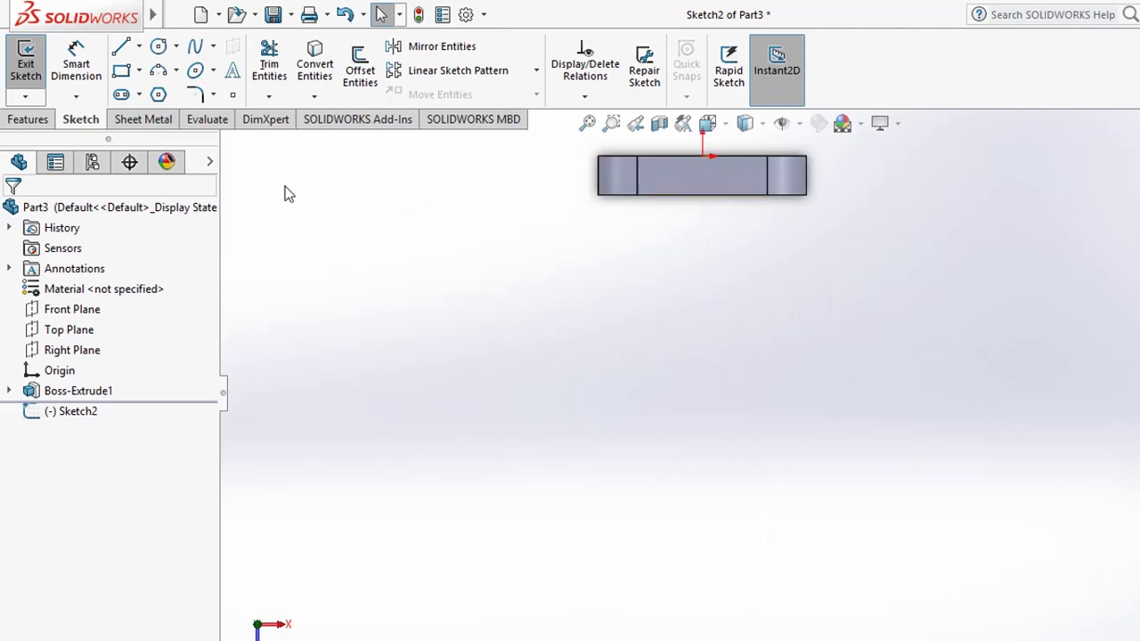
{"action": "left_click", "coordinate": [314, 64]}
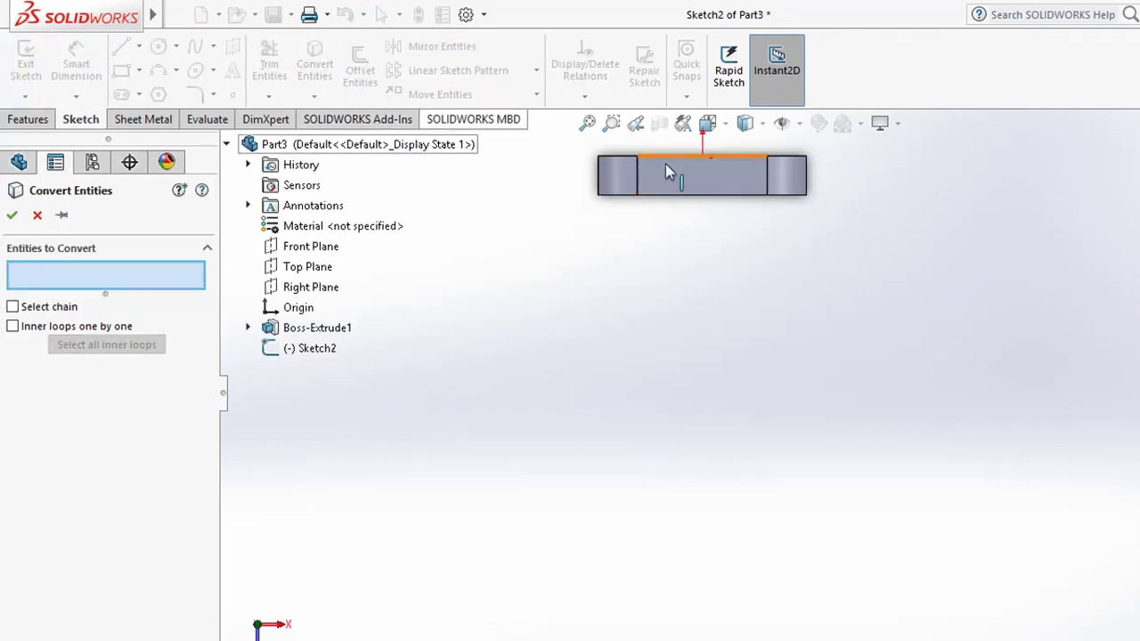
Step: Project the plate's bottom edge and draw a two-segment vertical centreline down from its midpoint
{"action": "left_click", "coordinate": [726, 197]}
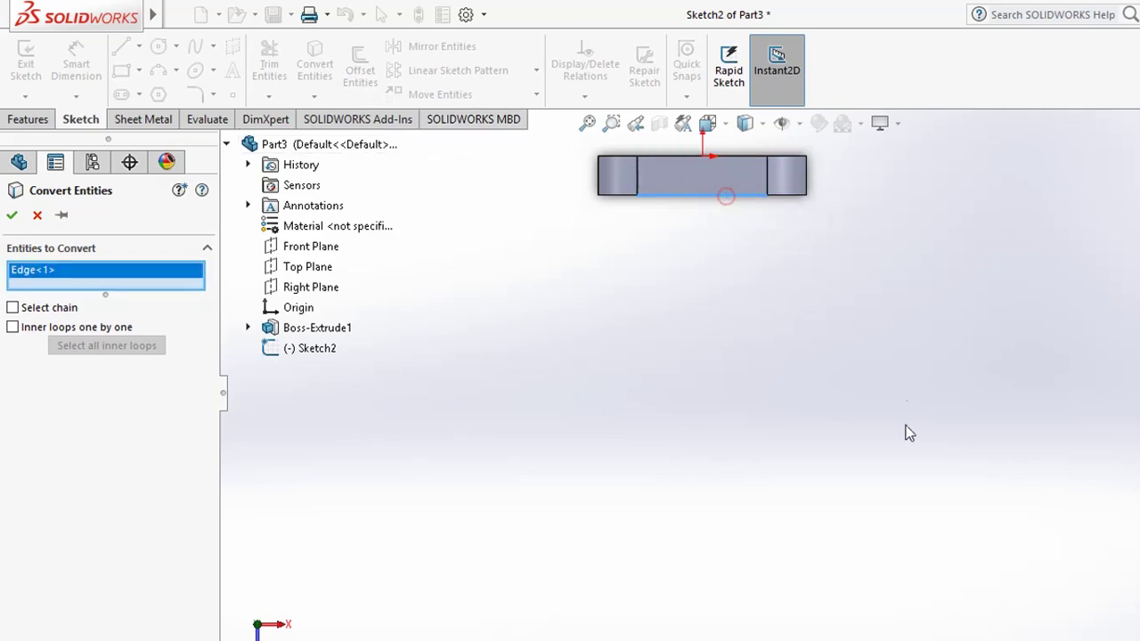
{"action": "left_click", "coordinate": [12, 215]}
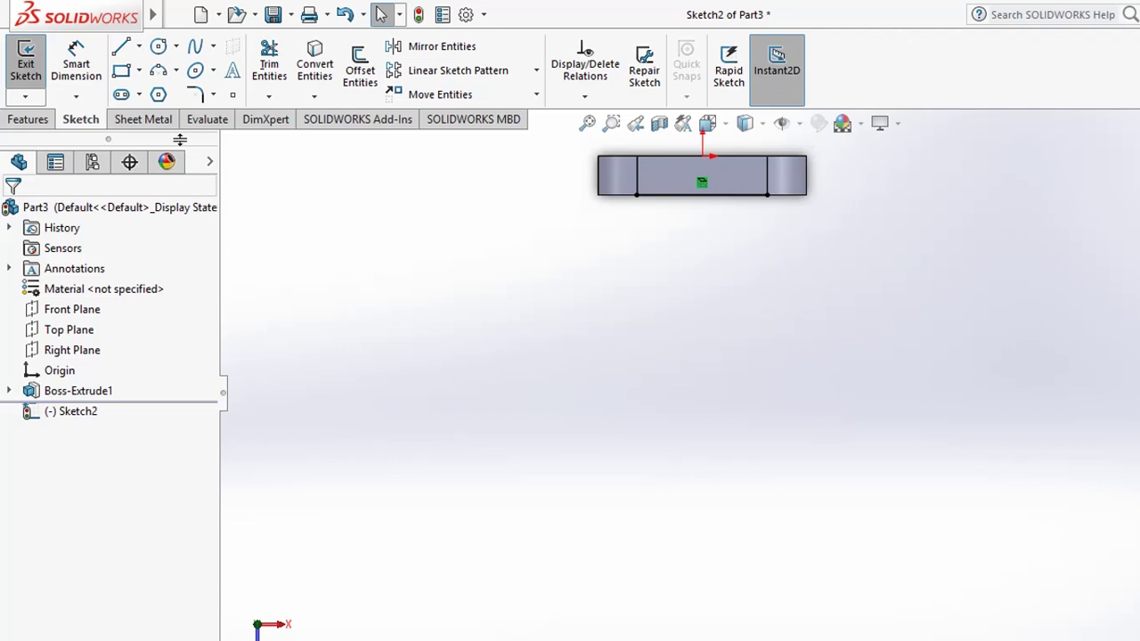
{"action": "left_click", "coordinate": [139, 45]}
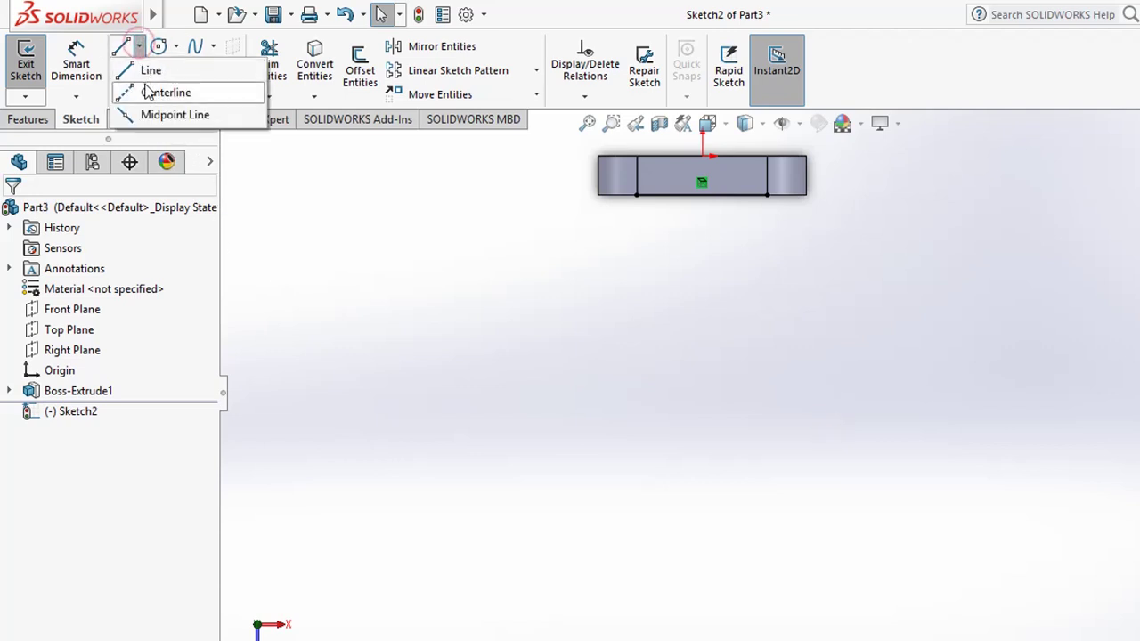
{"action": "left_click", "coordinate": [156, 92]}
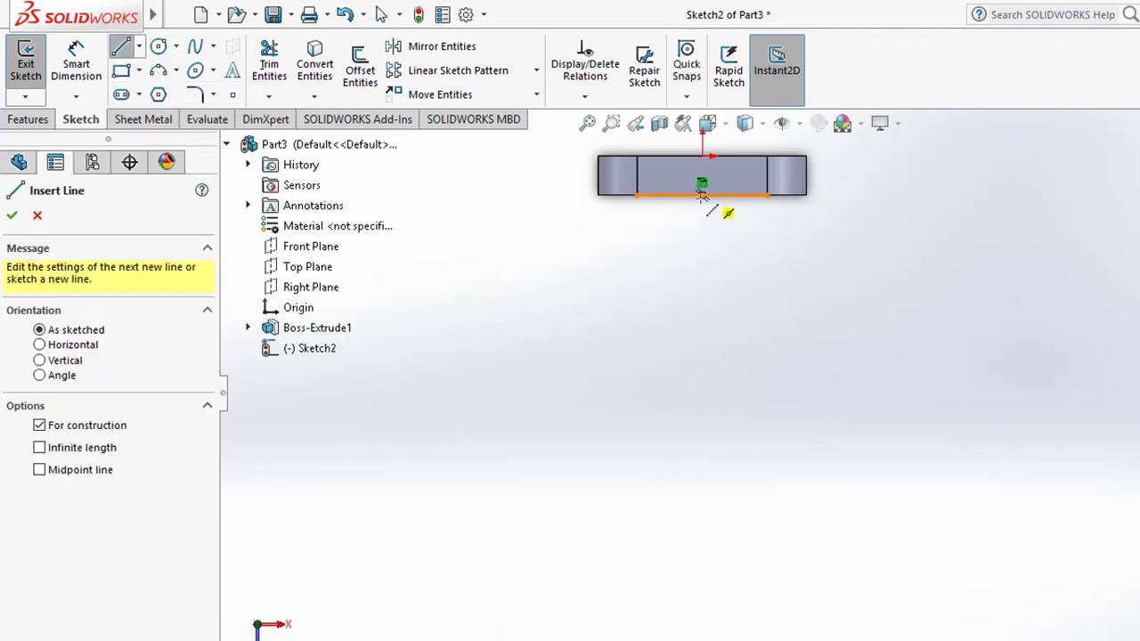
{"action": "left_click", "coordinate": [702, 194]}
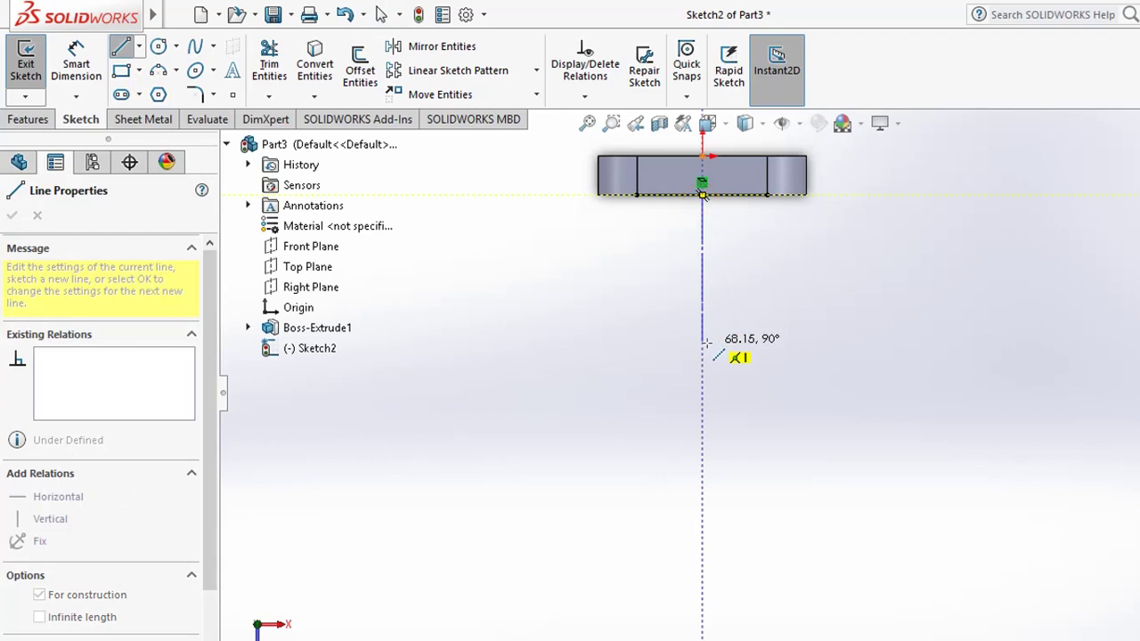
{"action": "left_click", "coordinate": [703, 342]}
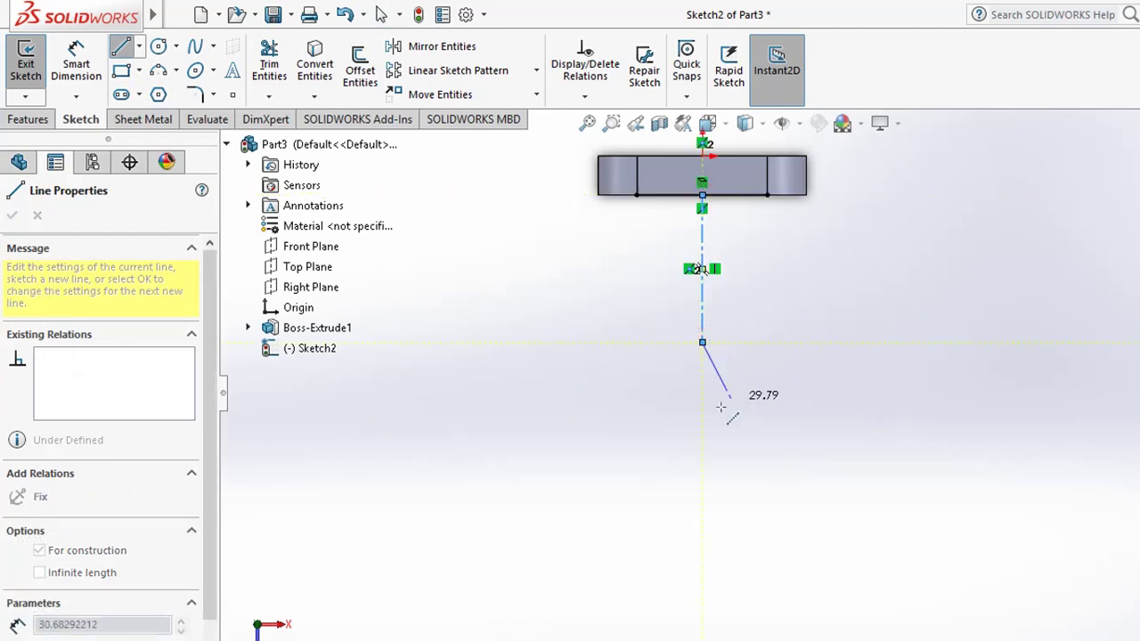
{"action": "left_click", "coordinate": [702, 453]}
{"action": "left_click", "coordinate": [121, 47]}
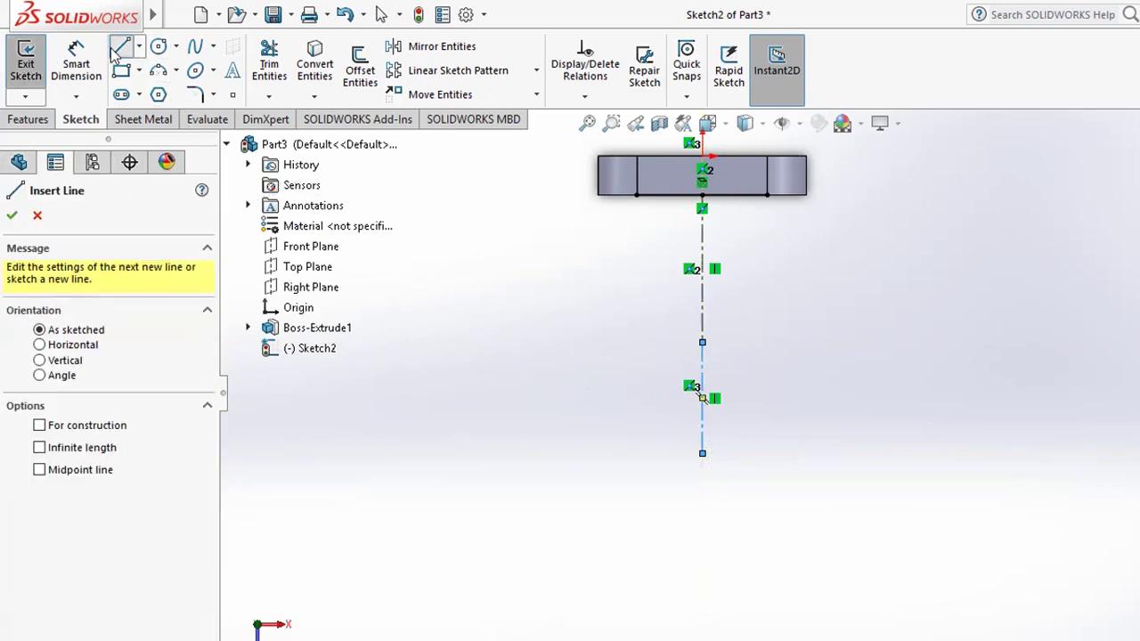
{"action": "key", "text": "Escape"}
{"action": "key", "text": "Escape"}
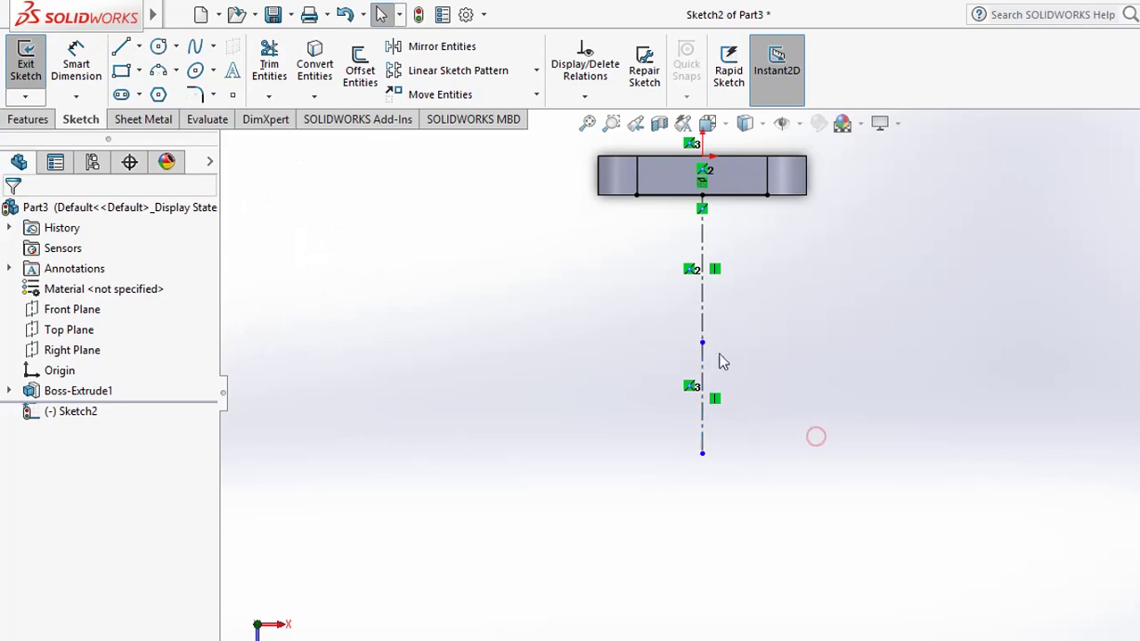
{"action": "key", "text": "alt+Tab"}
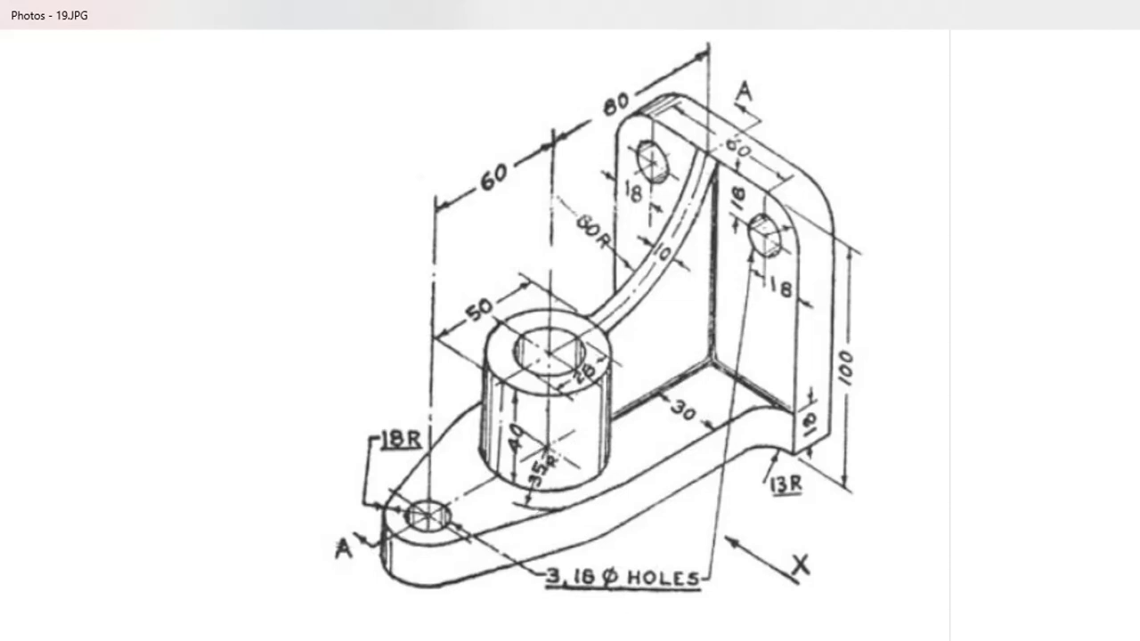
{"action": "key", "text": "alt+Tab"}
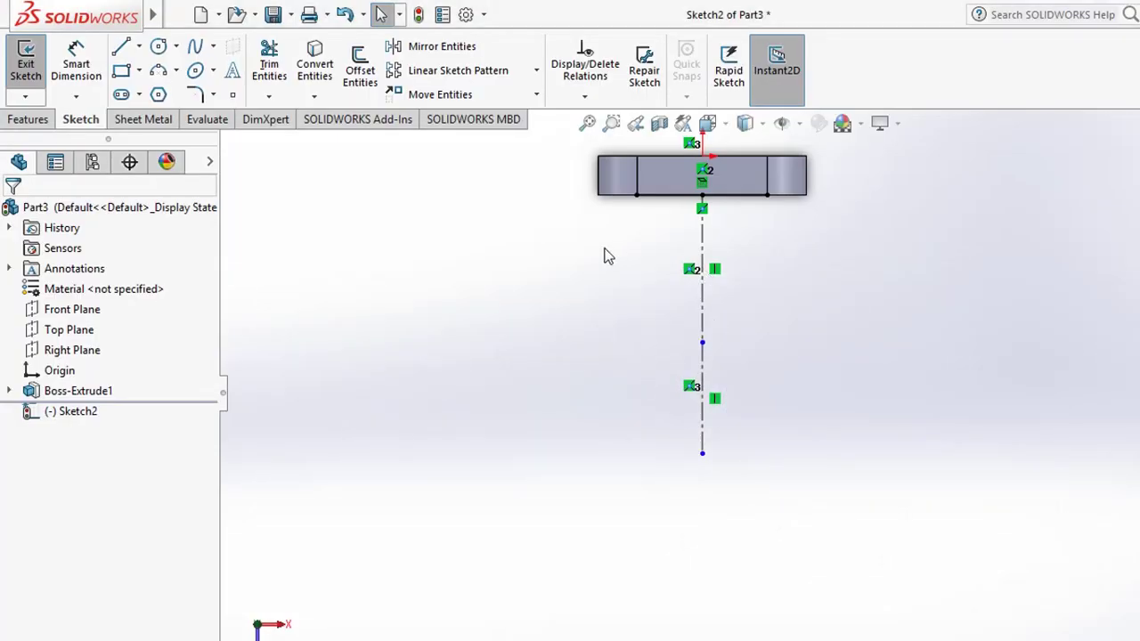
Step: Dimension the upper centreline segment 80 and the lower segment 60
{"action": "left_click", "coordinate": [76, 67]}
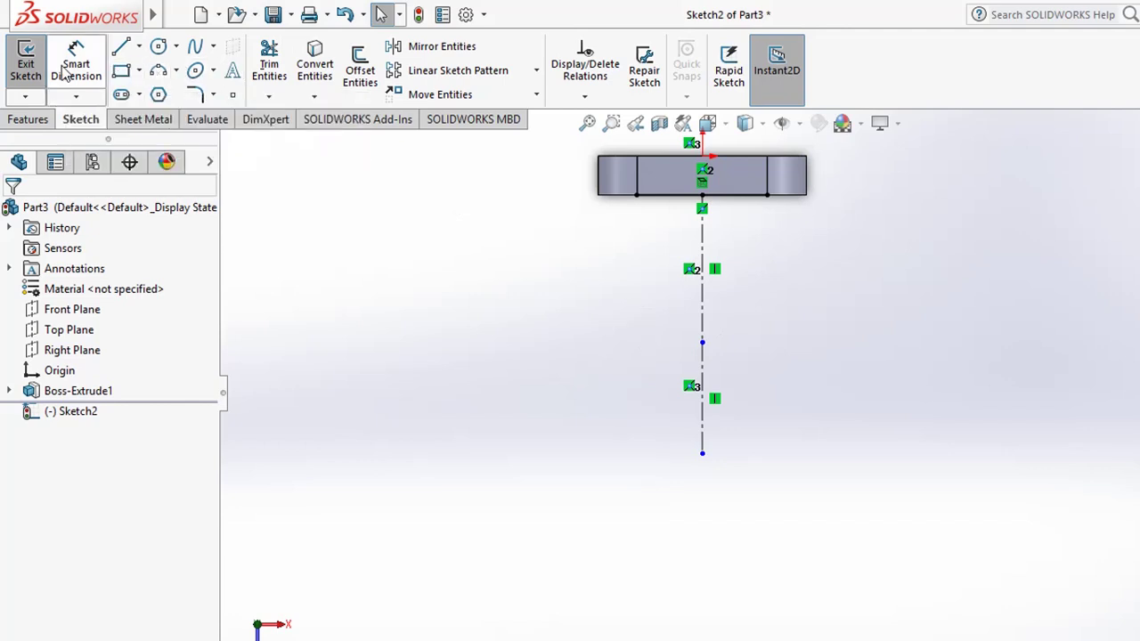
{"action": "left_click", "coordinate": [705, 310]}
{"action": "left_click", "coordinate": [755, 303]}
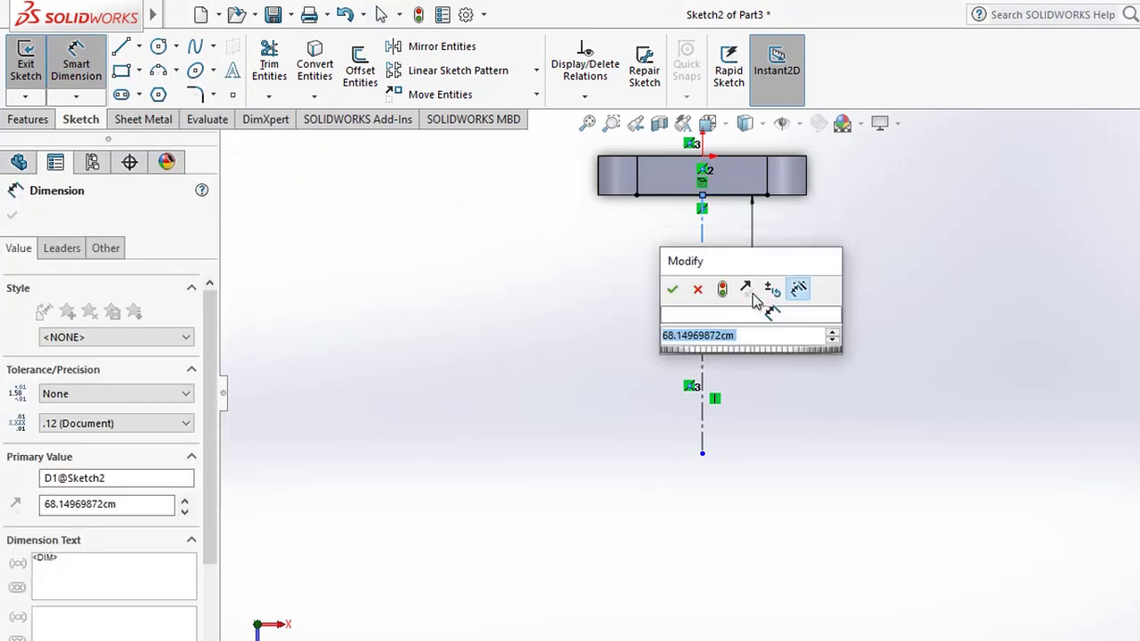
{"action": "key", "text": "Return"}
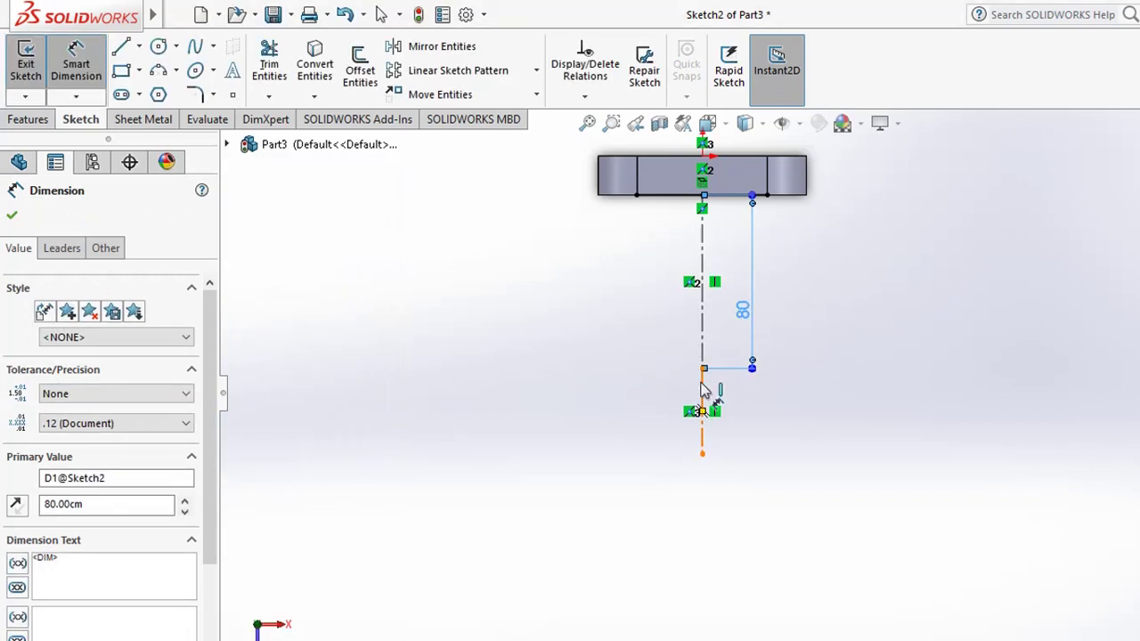
{"action": "left_click", "coordinate": [703, 392]}
{"action": "left_click", "coordinate": [750, 397]}
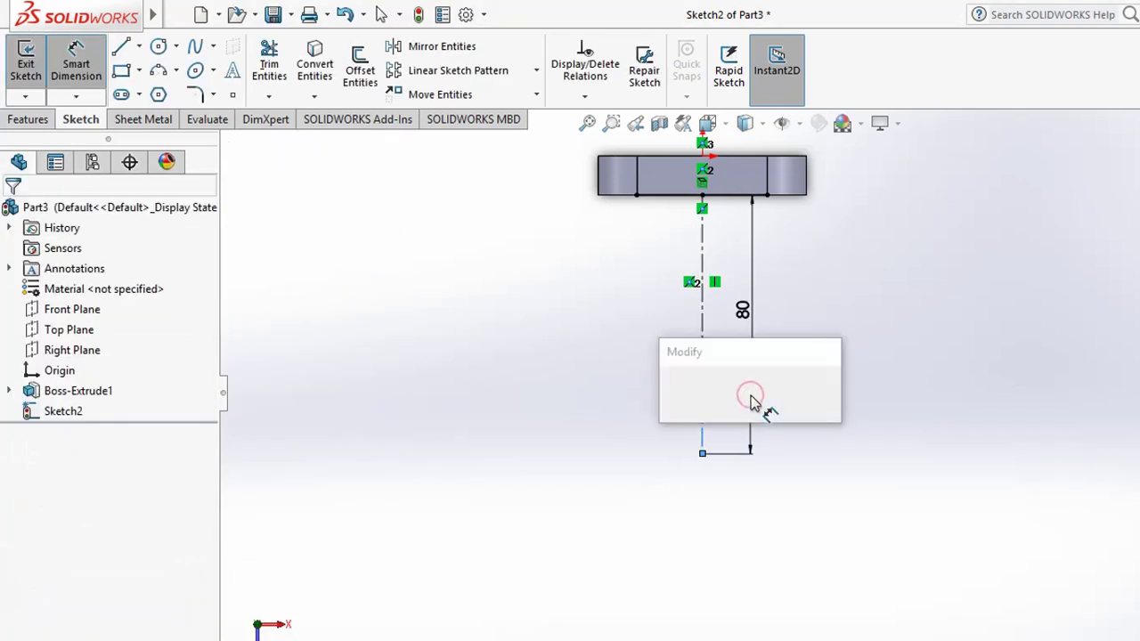
{"action": "key", "text": "Return"}
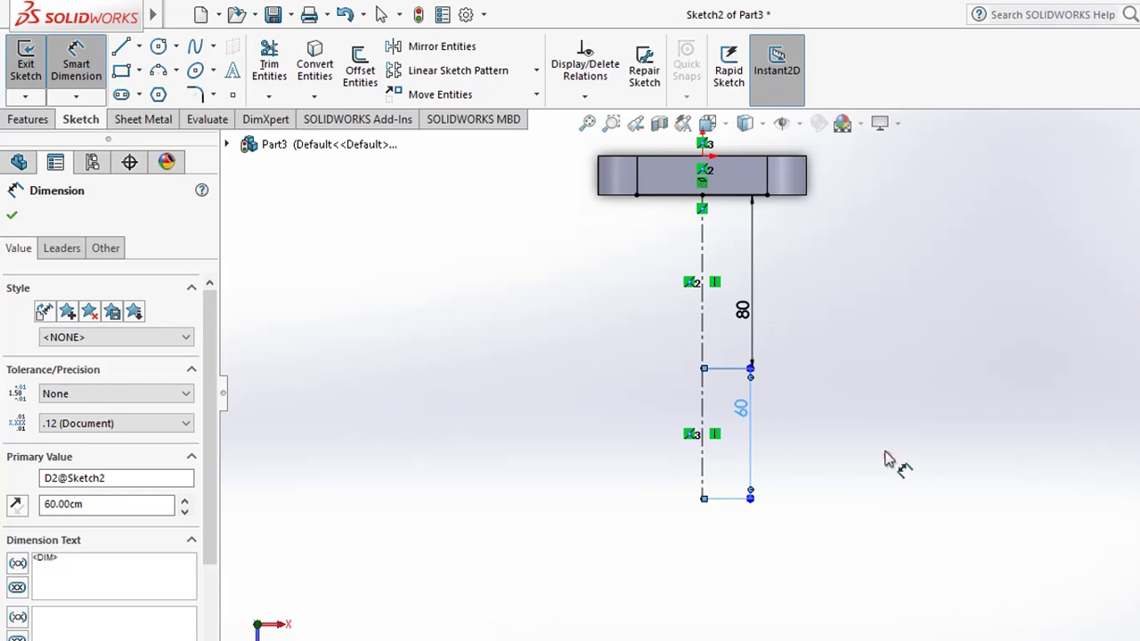
{"action": "left_click", "coordinate": [888, 458]}
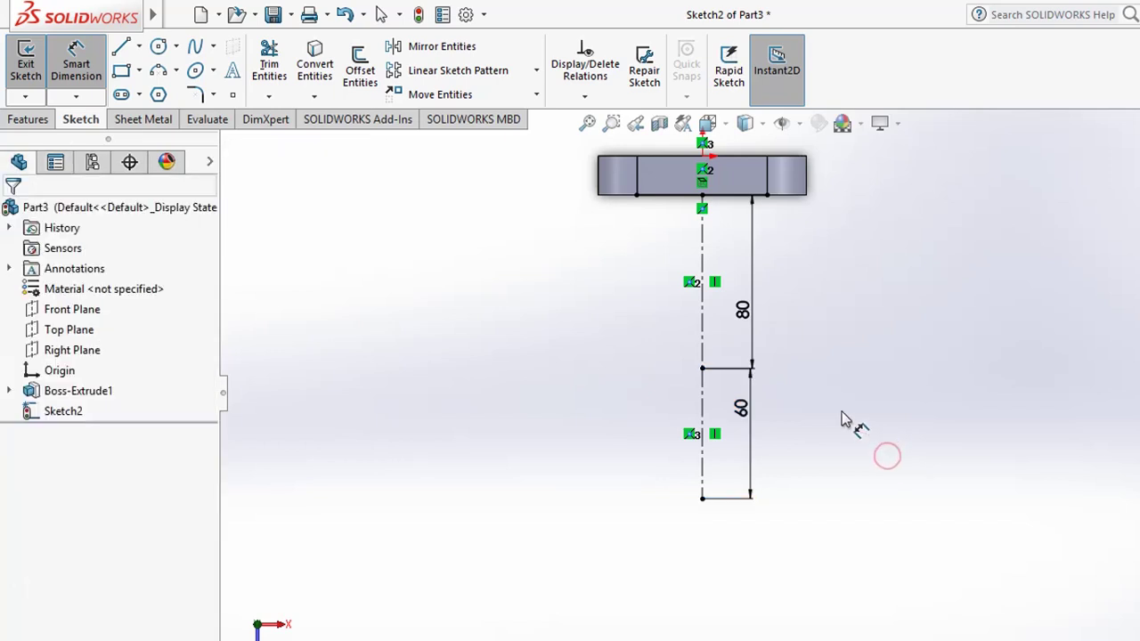
Step: Draw a circle at the centreline junction point and dimension its diameter 70
{"action": "left_click", "coordinate": [158, 47]}
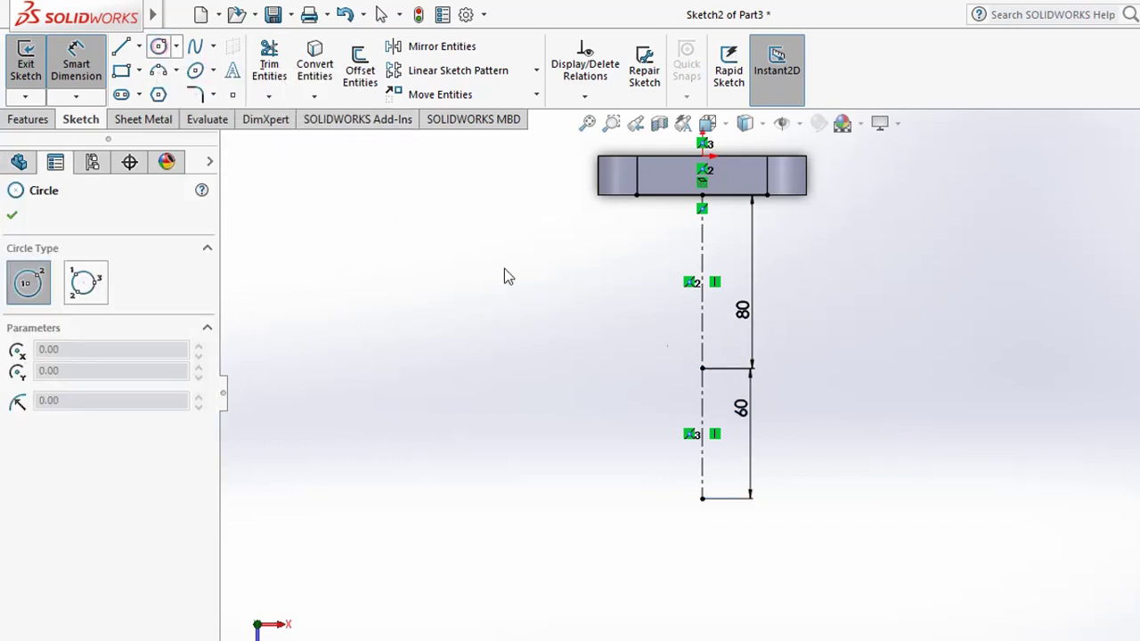
{"action": "left_click", "coordinate": [702, 367]}
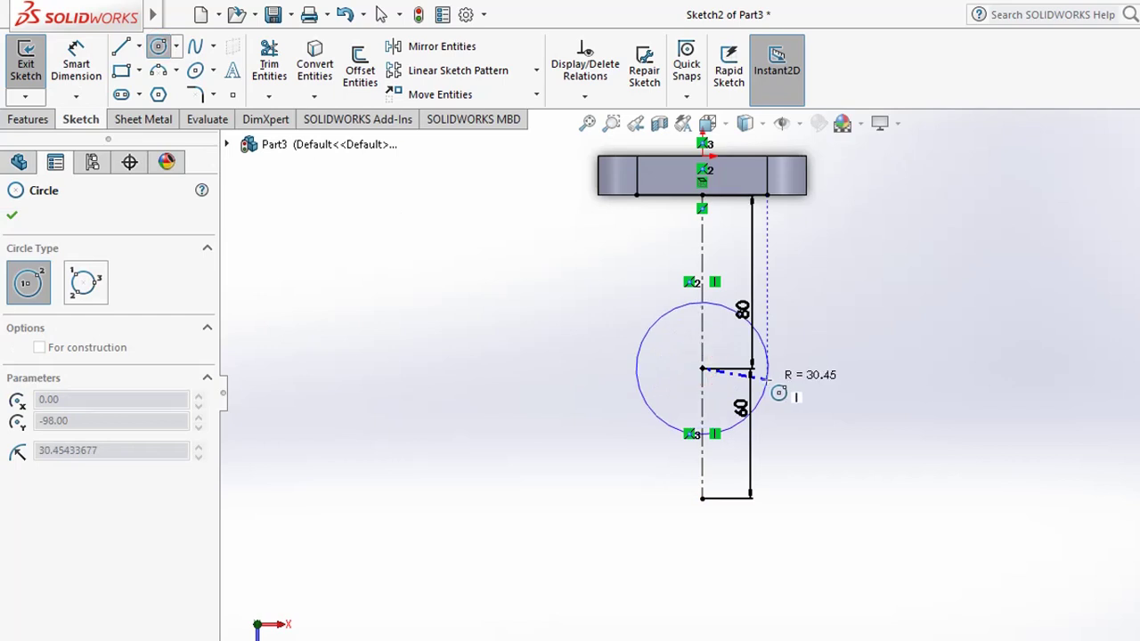
{"action": "left_click", "coordinate": [777, 386]}
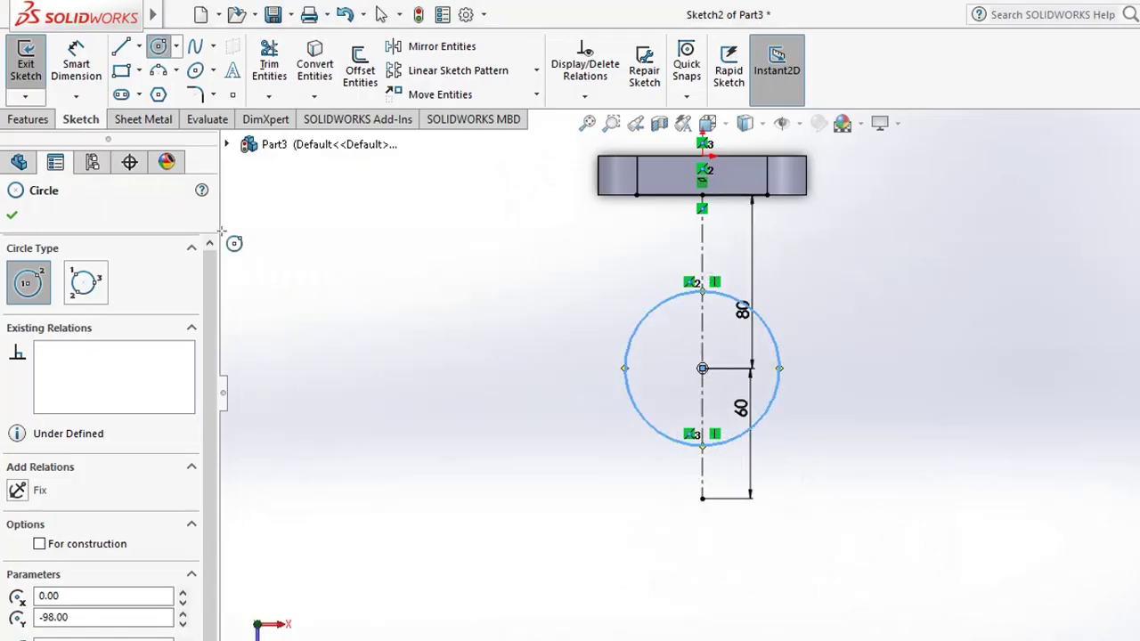
{"action": "left_click", "coordinate": [95, 65]}
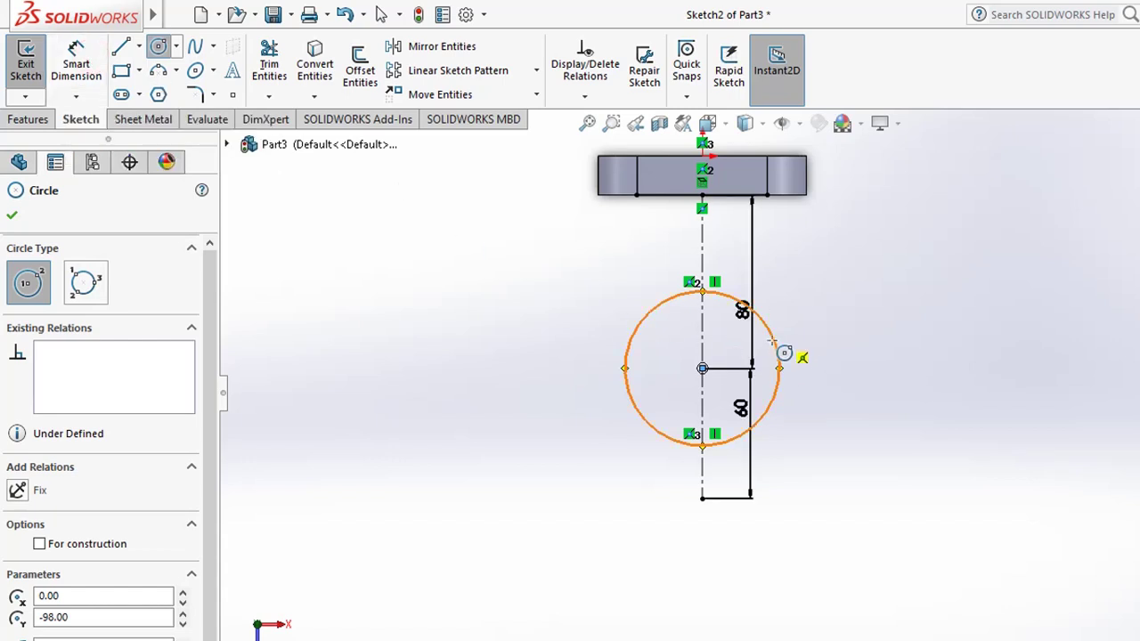
{"action": "left_click", "coordinate": [89, 62]}
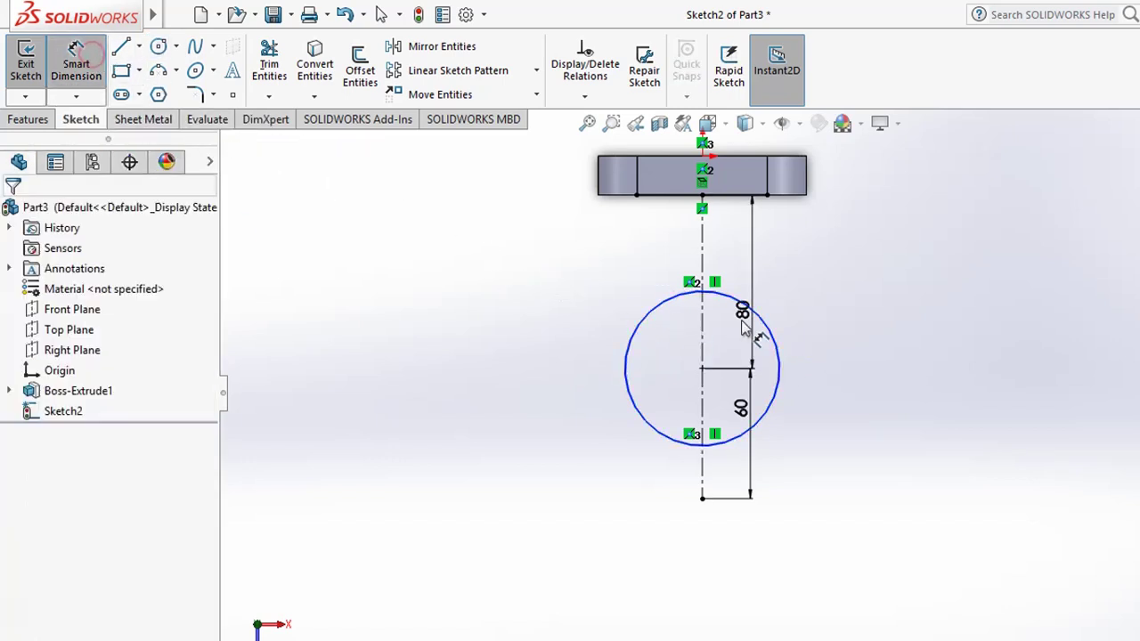
{"action": "left_click", "coordinate": [776, 365]}
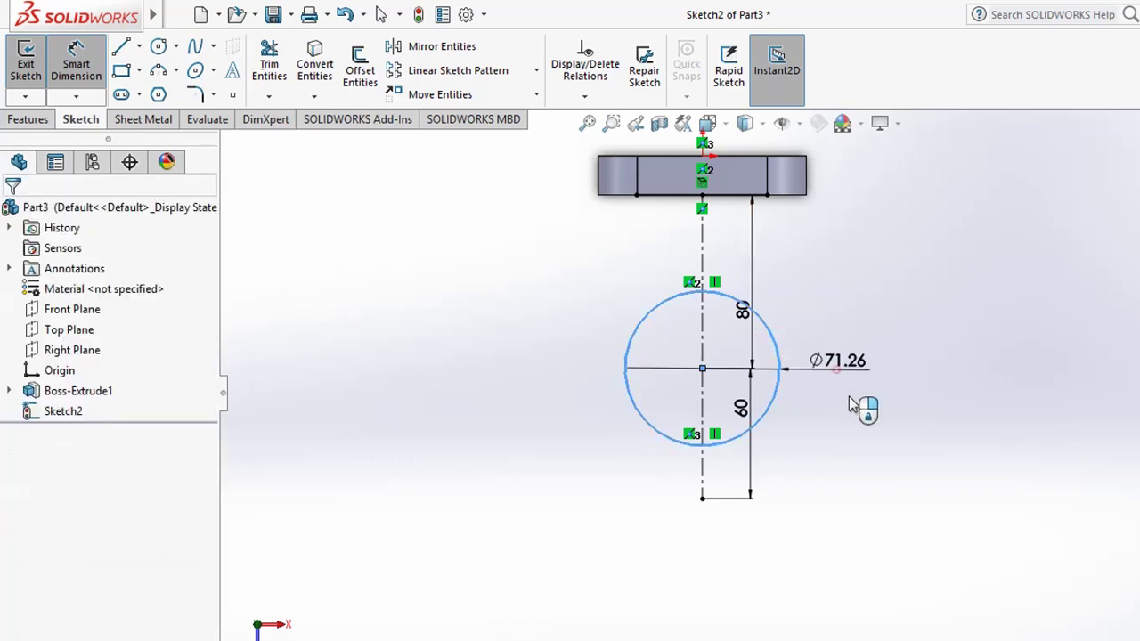
{"action": "left_click", "coordinate": [865, 432]}
{"action": "type", "text": "70"}
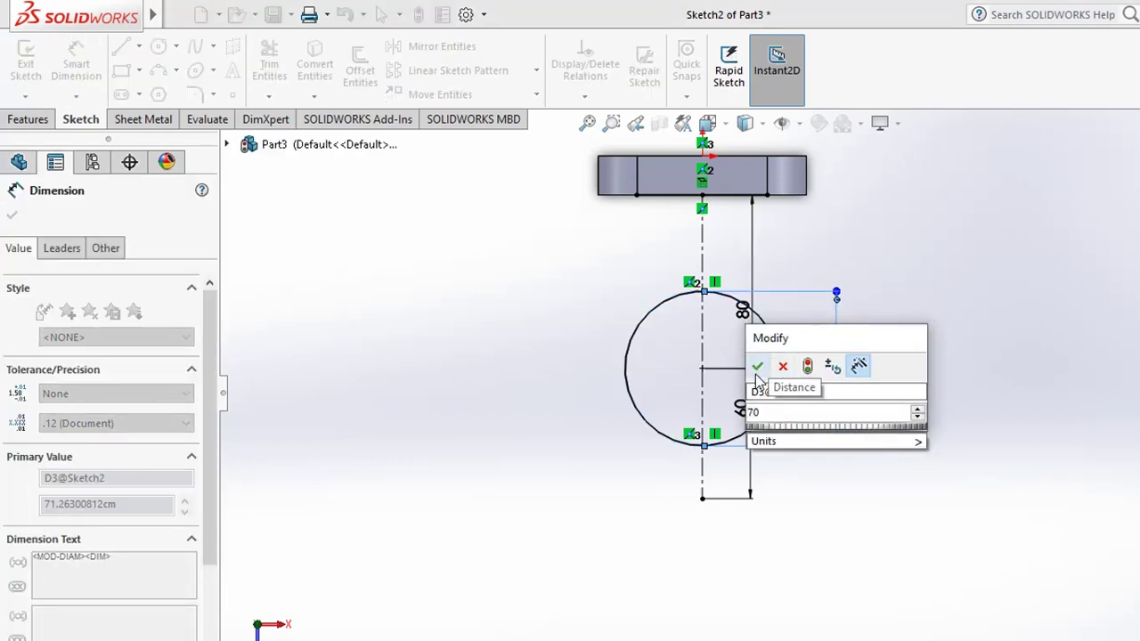
{"action": "key", "text": "Return"}
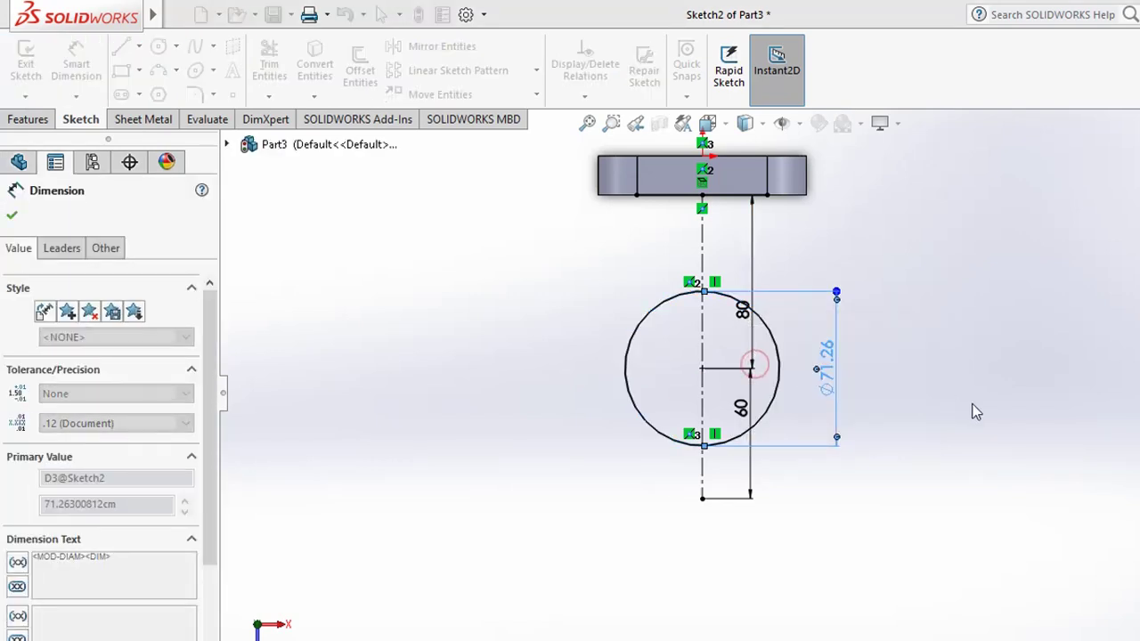
{"action": "left_click", "coordinate": [972, 405]}
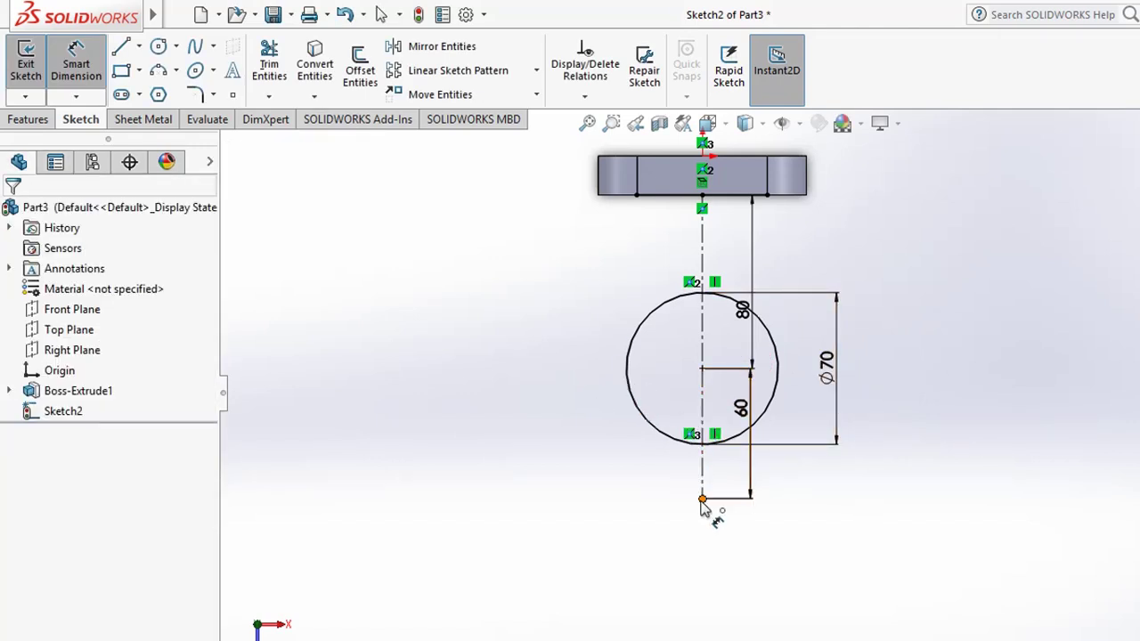
{"action": "key", "text": "alt+Tab"}
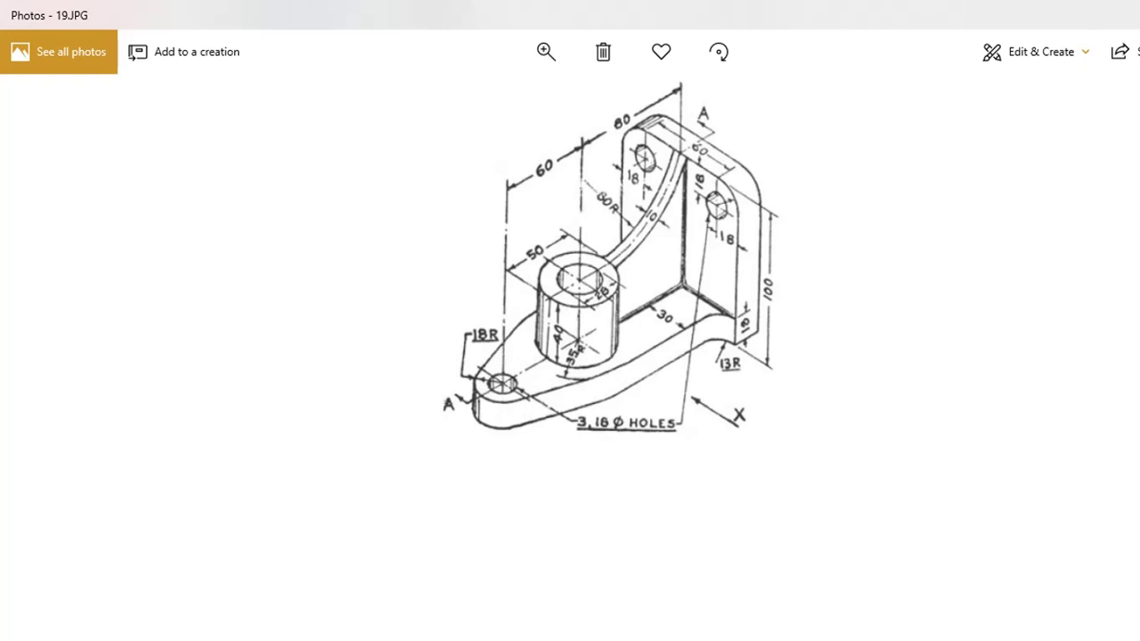
{"action": "key", "text": "alt+Tab"}
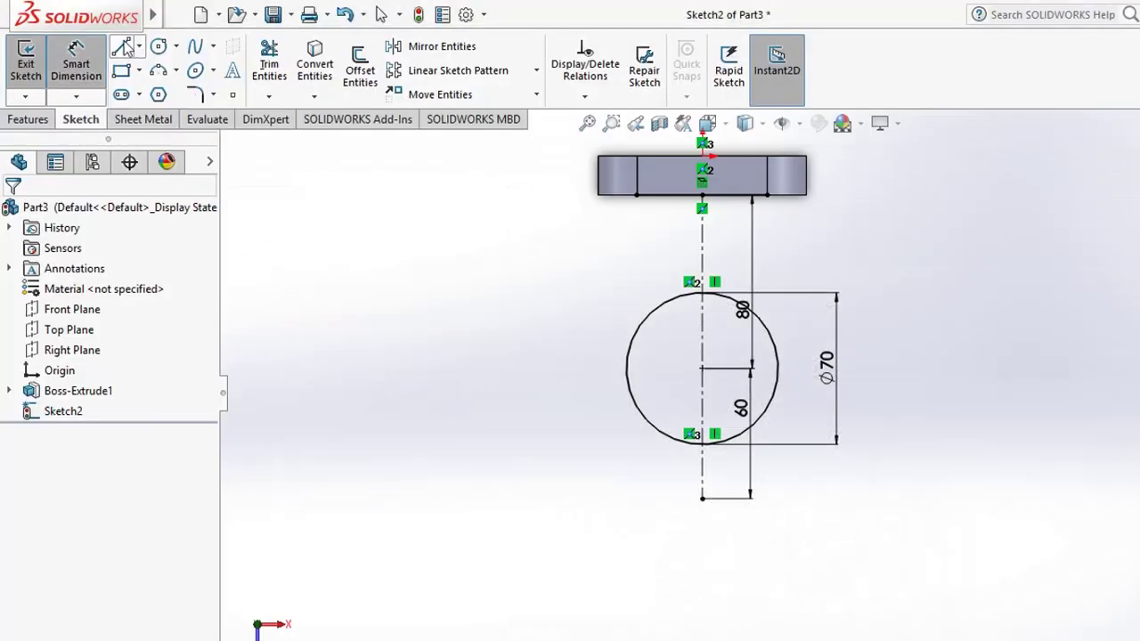
Step: Draw two concentric circles at the lower end of the centreline
{"action": "left_click", "coordinate": [162, 49]}
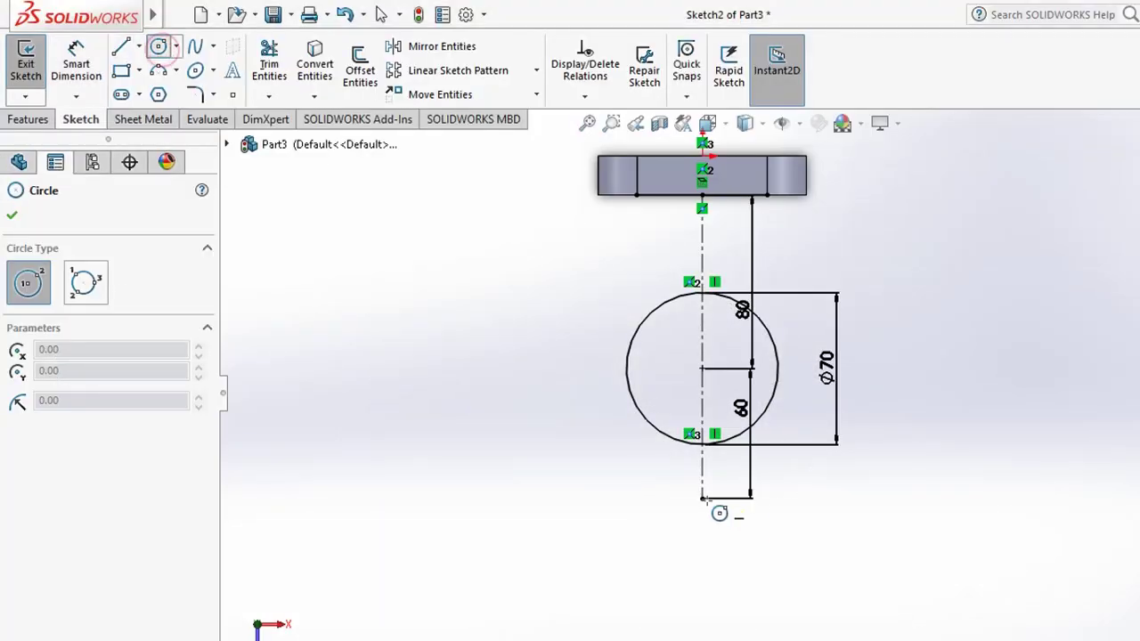
{"action": "left_click", "coordinate": [701, 498]}
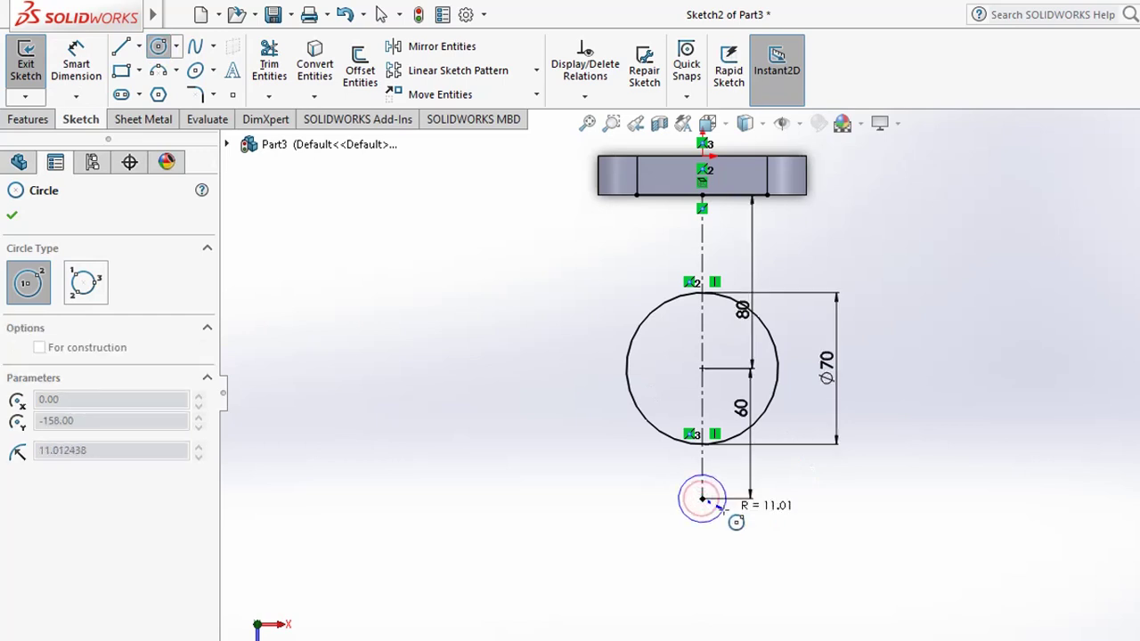
{"action": "left_click", "coordinate": [721, 508]}
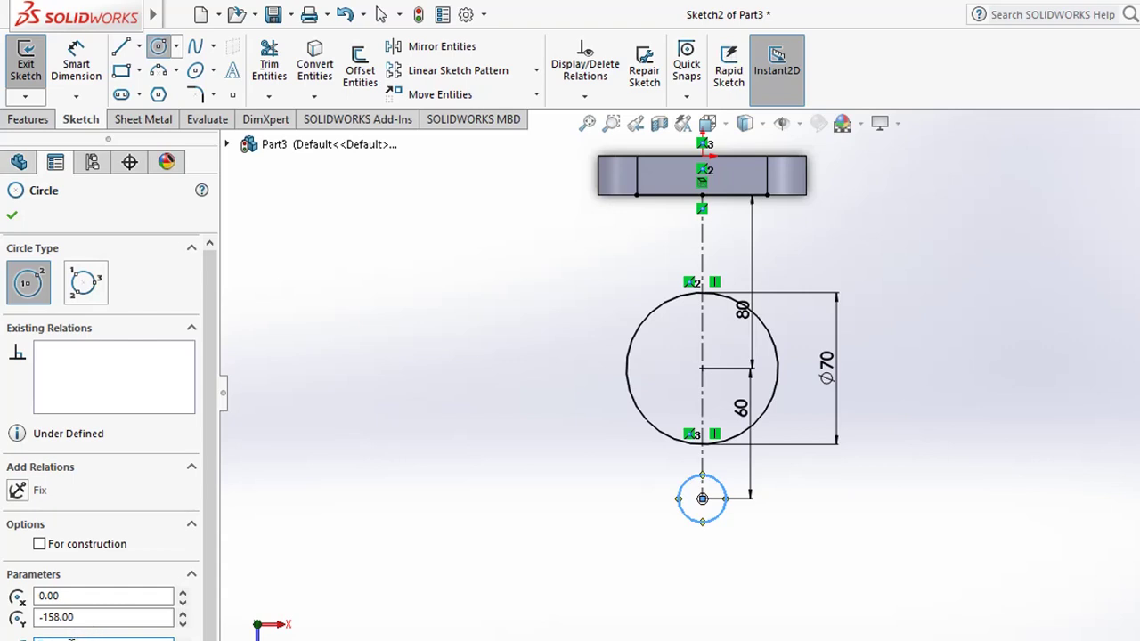
{"action": "left_click", "coordinate": [11, 214]}
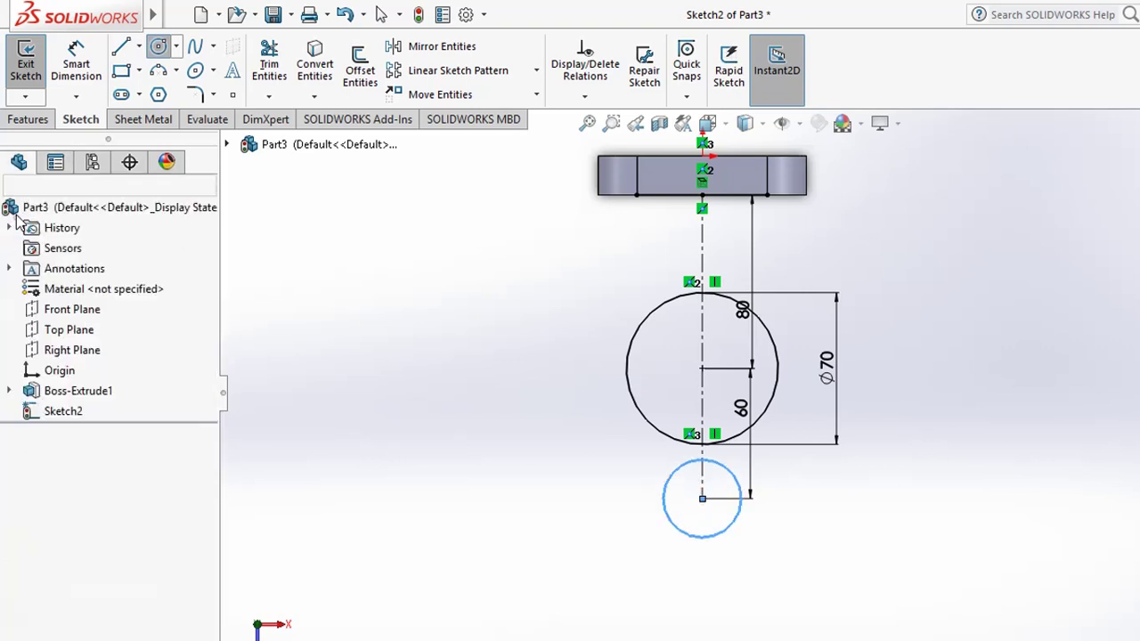
{"action": "key", "text": "Escape"}
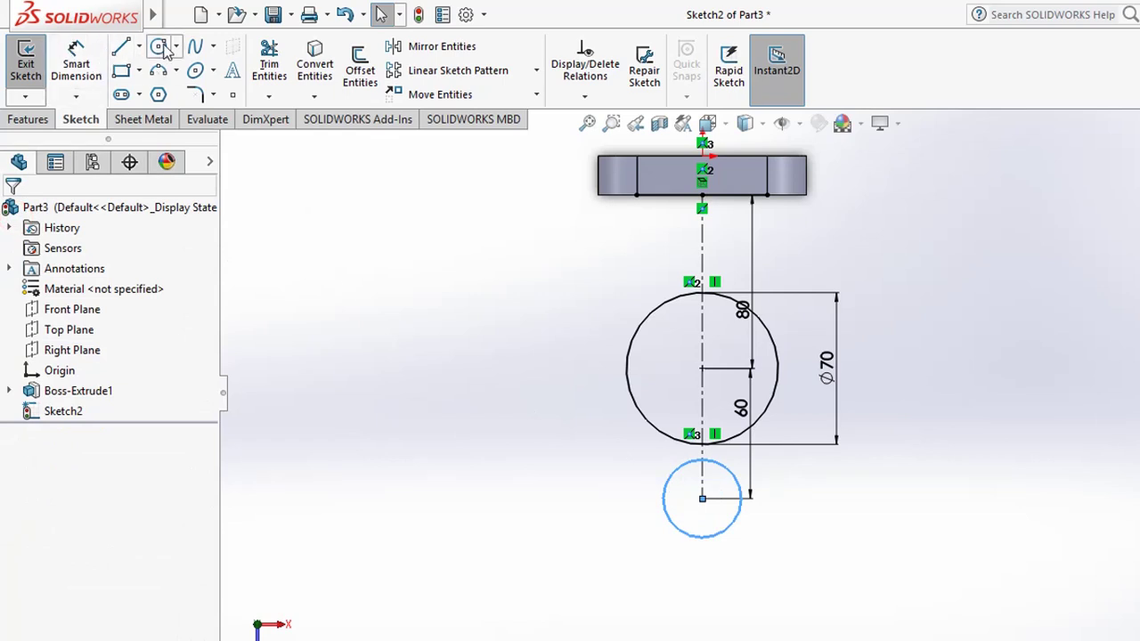
{"action": "left_click", "coordinate": [702, 498]}
{"action": "left_click", "coordinate": [723, 517]}
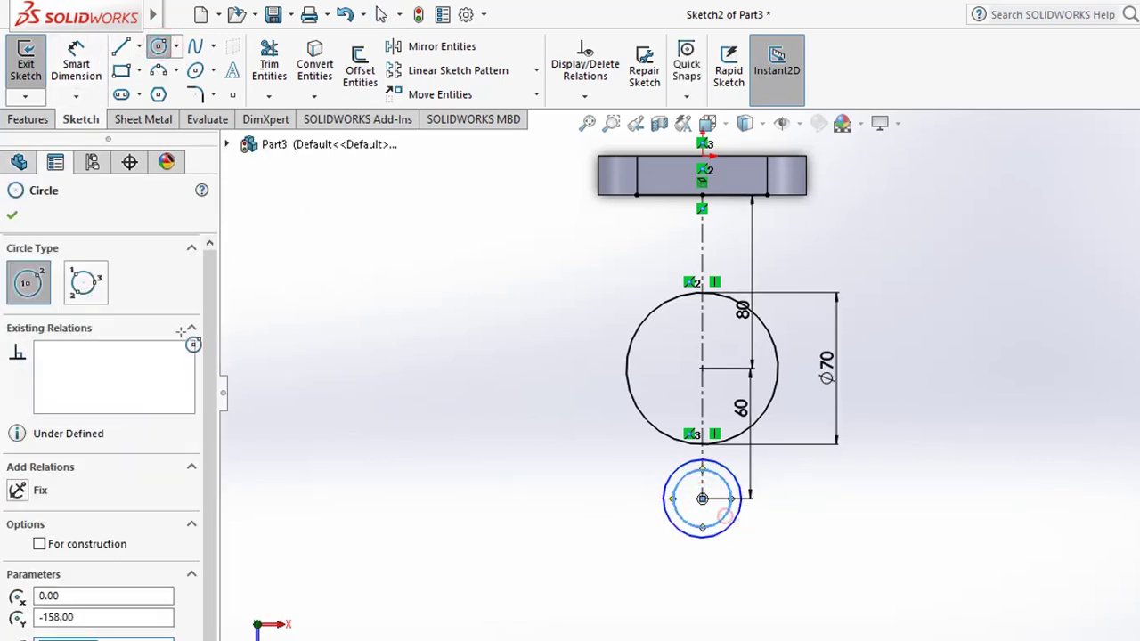
Step: Dimension the inner circle Ø18 and the outer circle Ø36
{"action": "left_click", "coordinate": [160, 49]}
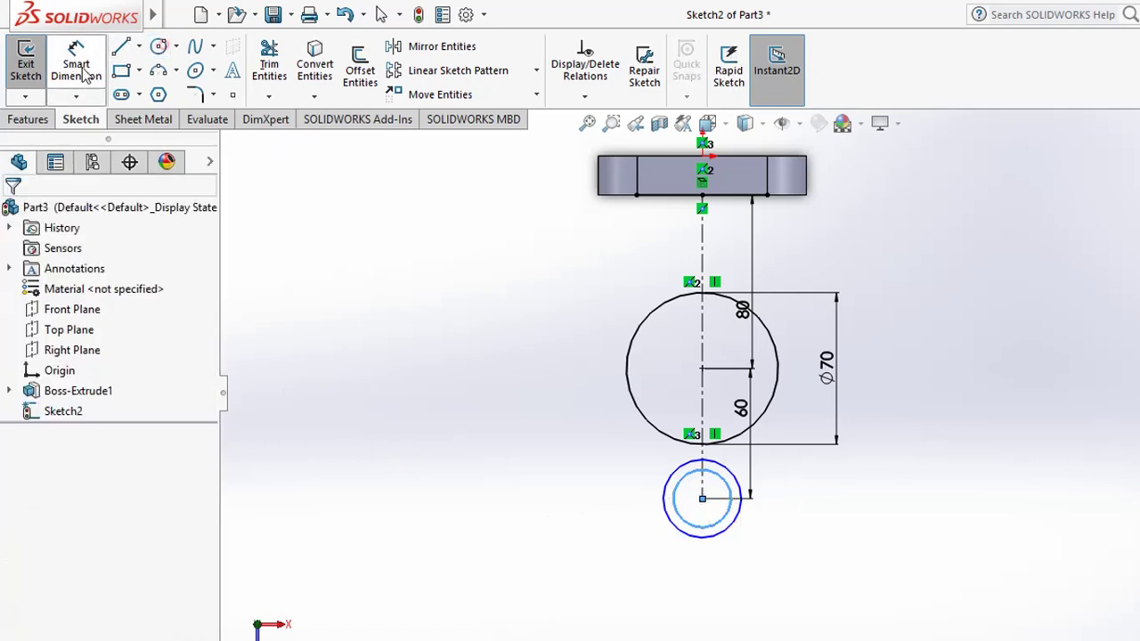
{"action": "left_click", "coordinate": [79, 64]}
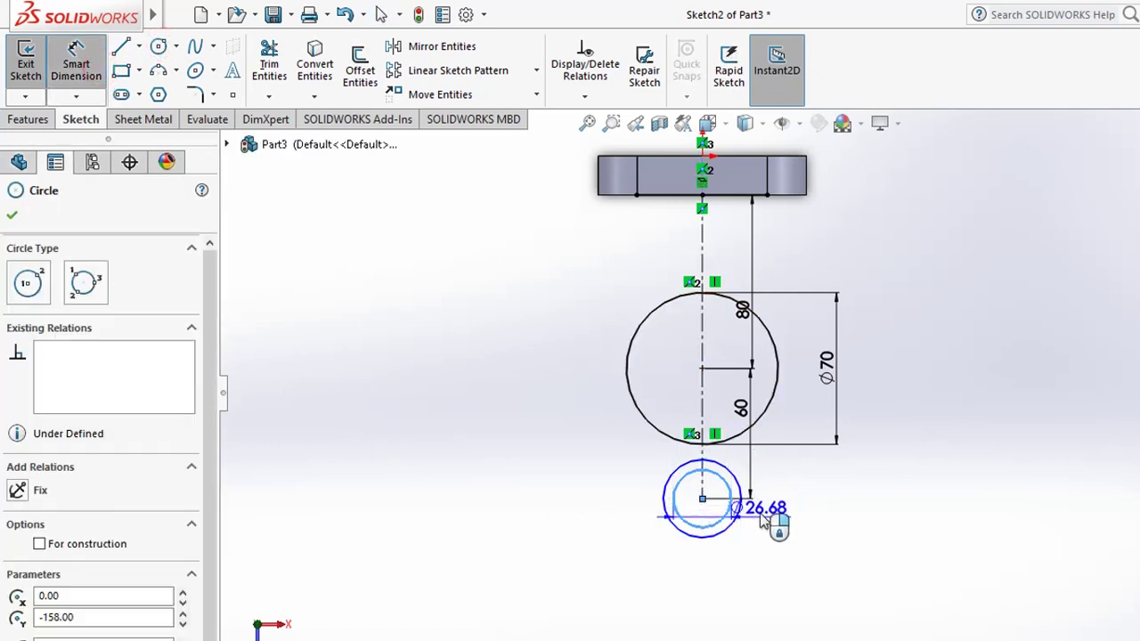
{"action": "left_click", "coordinate": [695, 575]}
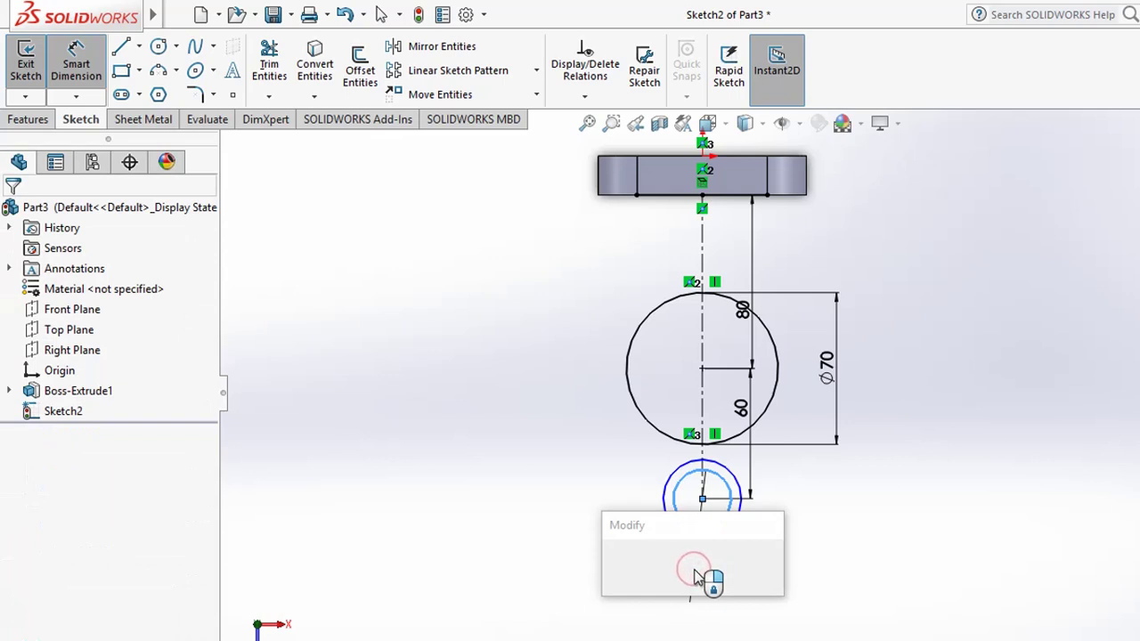
{"action": "type", "text": "18"}
{"action": "left_click", "coordinate": [615, 567]}
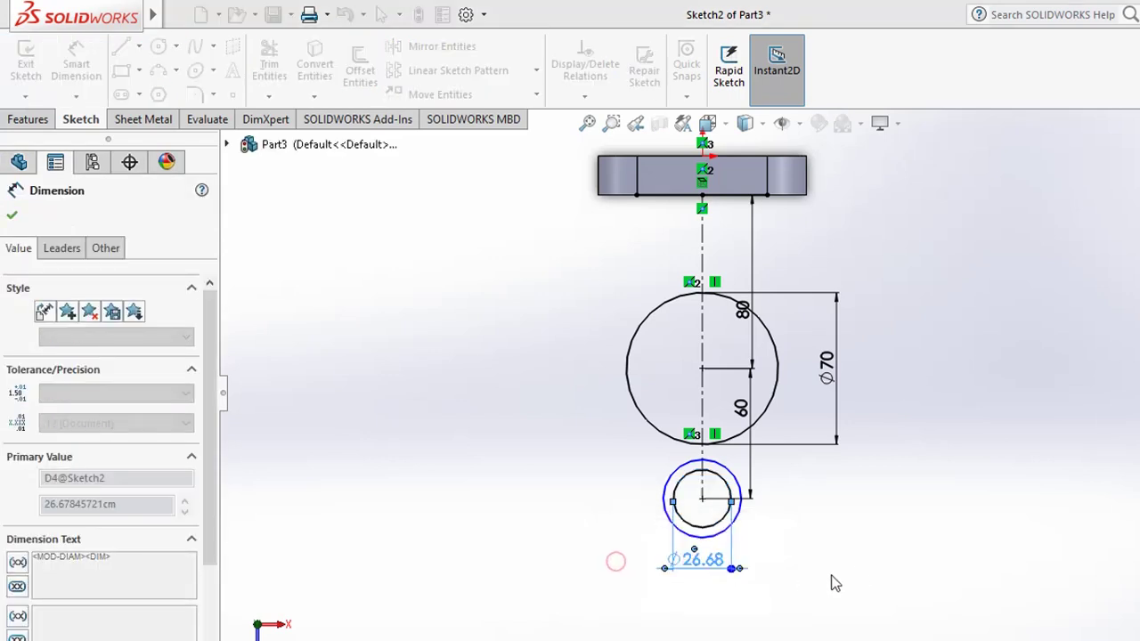
{"action": "left_click", "coordinate": [733, 518]}
{"action": "left_click", "coordinate": [690, 598]}
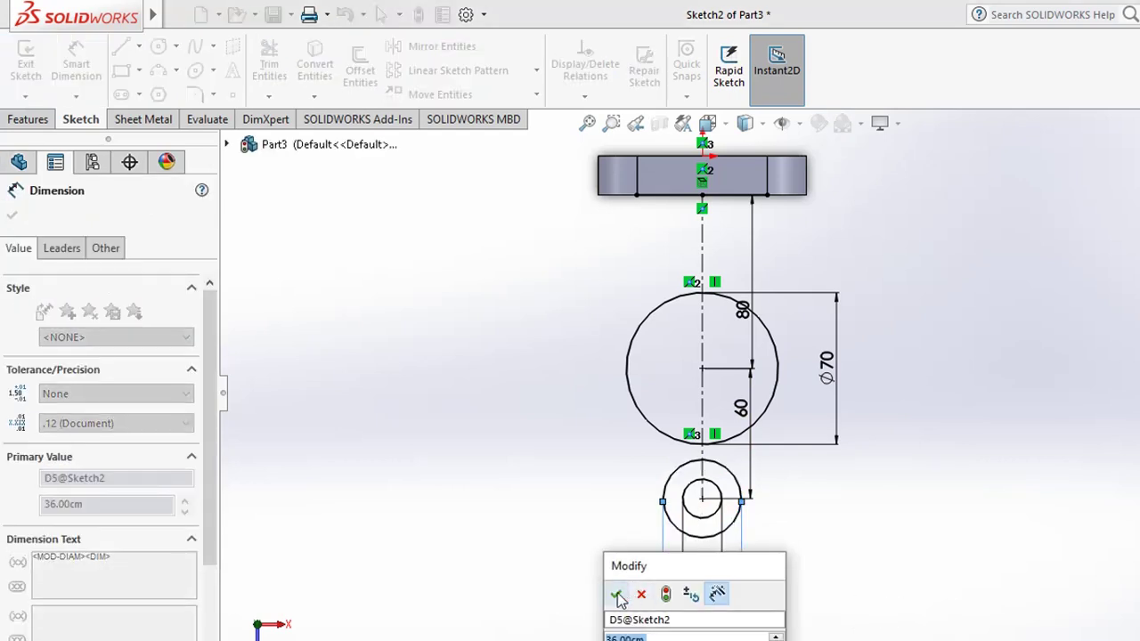
{"action": "left_click", "coordinate": [614, 592]}
{"action": "left_click", "coordinate": [908, 592]}
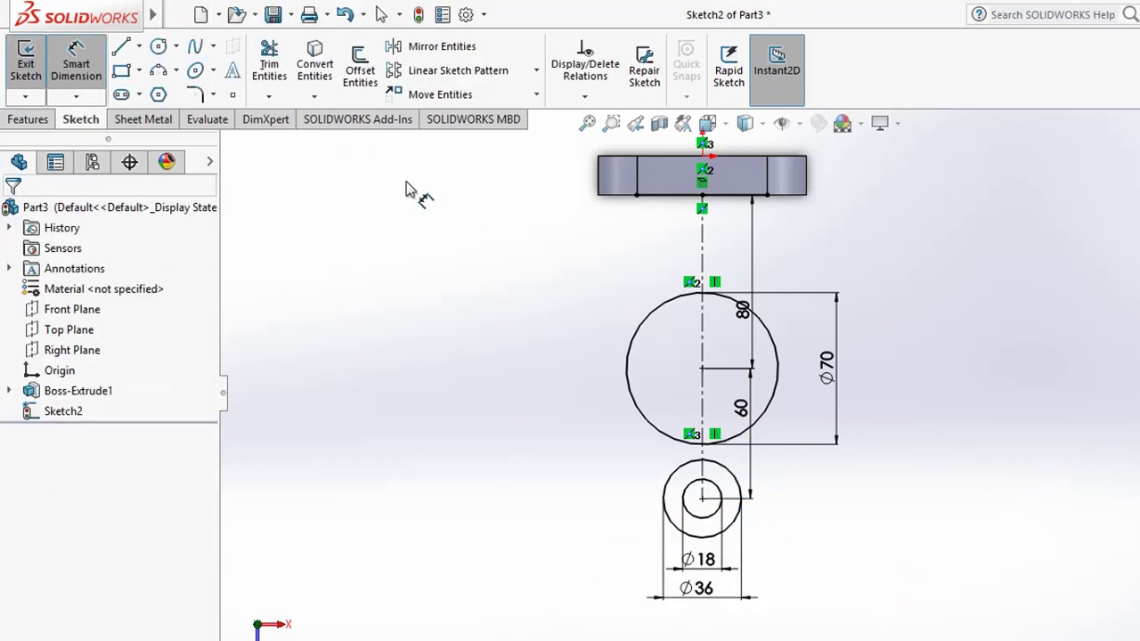
Step: Draw the right vertical line from the Ø70 circle's right edge up to the back plate
{"action": "left_click", "coordinate": [121, 49]}
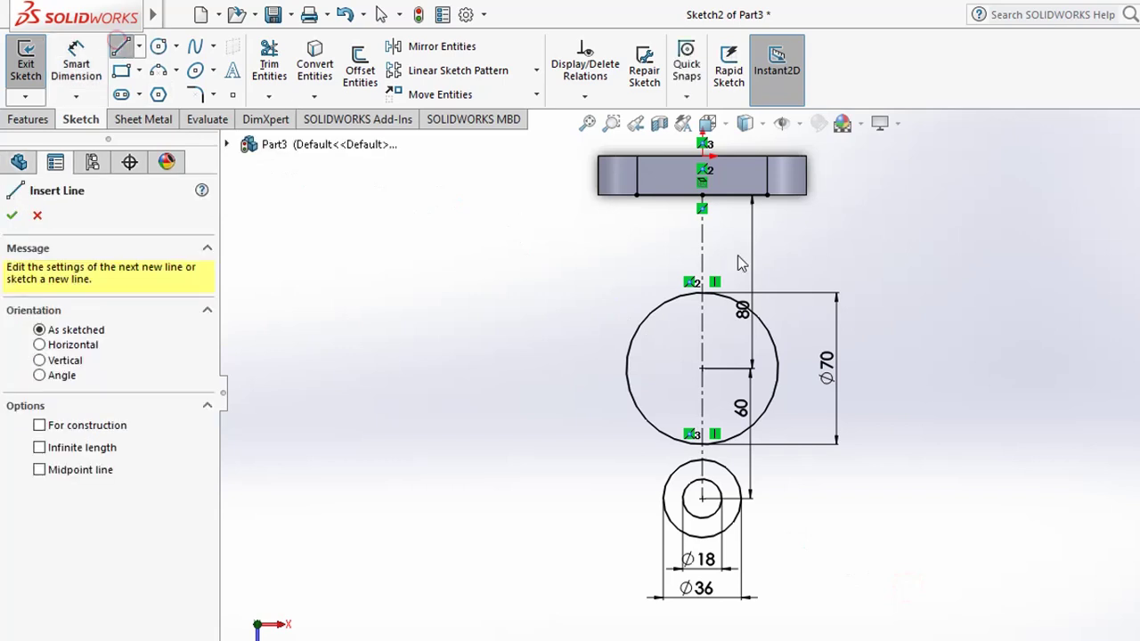
{"action": "left_click", "coordinate": [778, 366]}
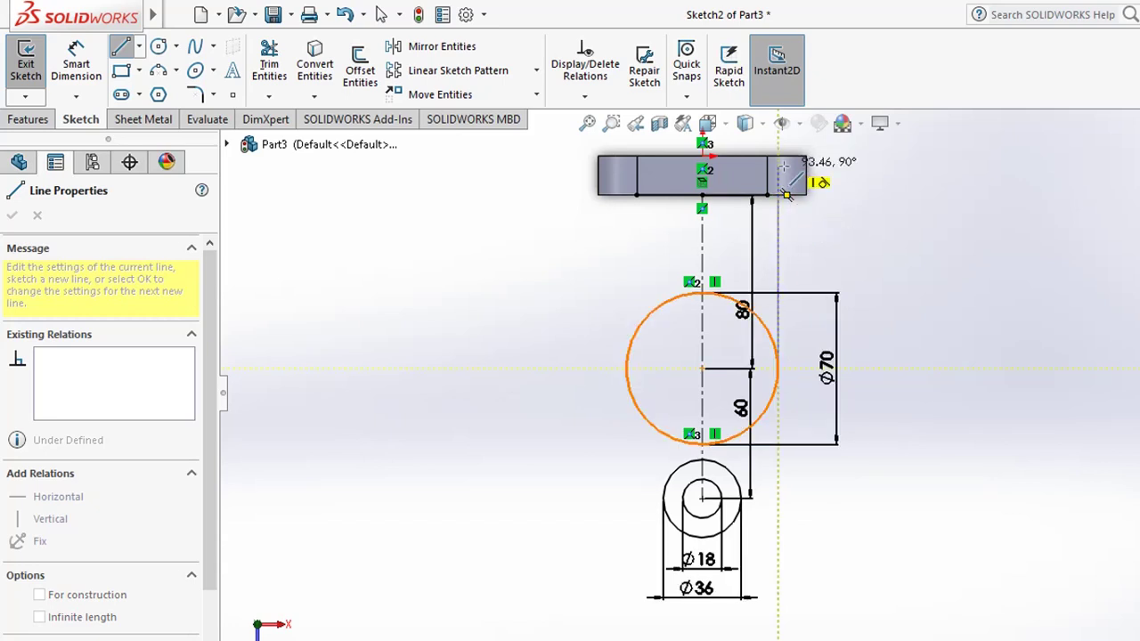
{"action": "left_click", "coordinate": [778, 166]}
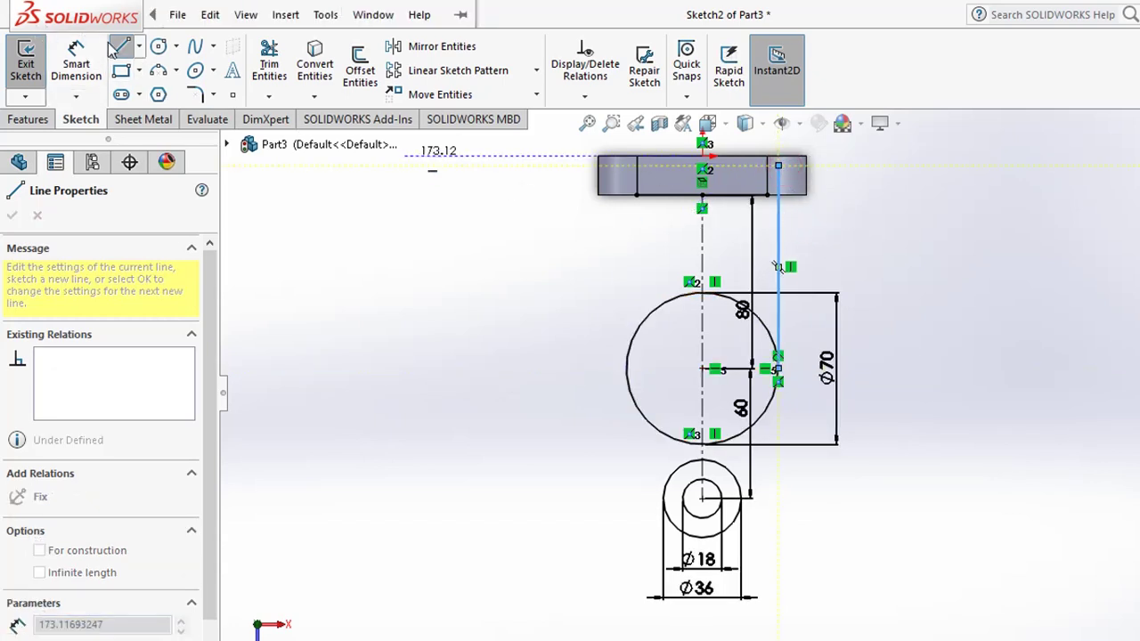
{"action": "left_click", "coordinate": [118, 51]}
{"action": "left_click", "coordinate": [859, 209]}
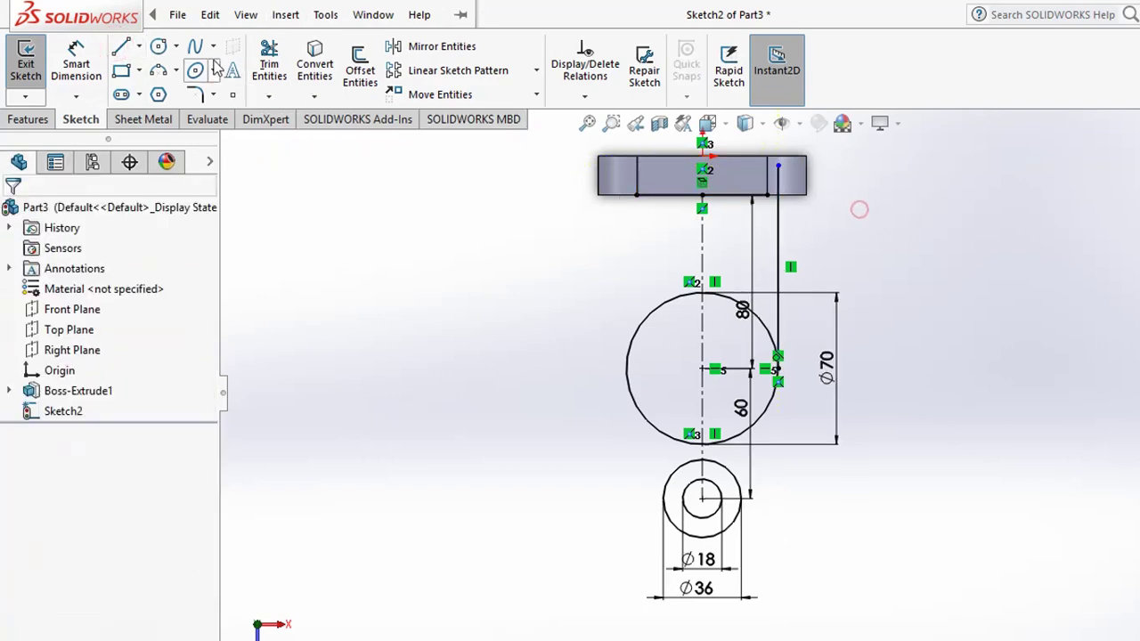
Step: Convert the back plate's two bottom edges into sketch lines
{"action": "left_click", "coordinate": [314, 63]}
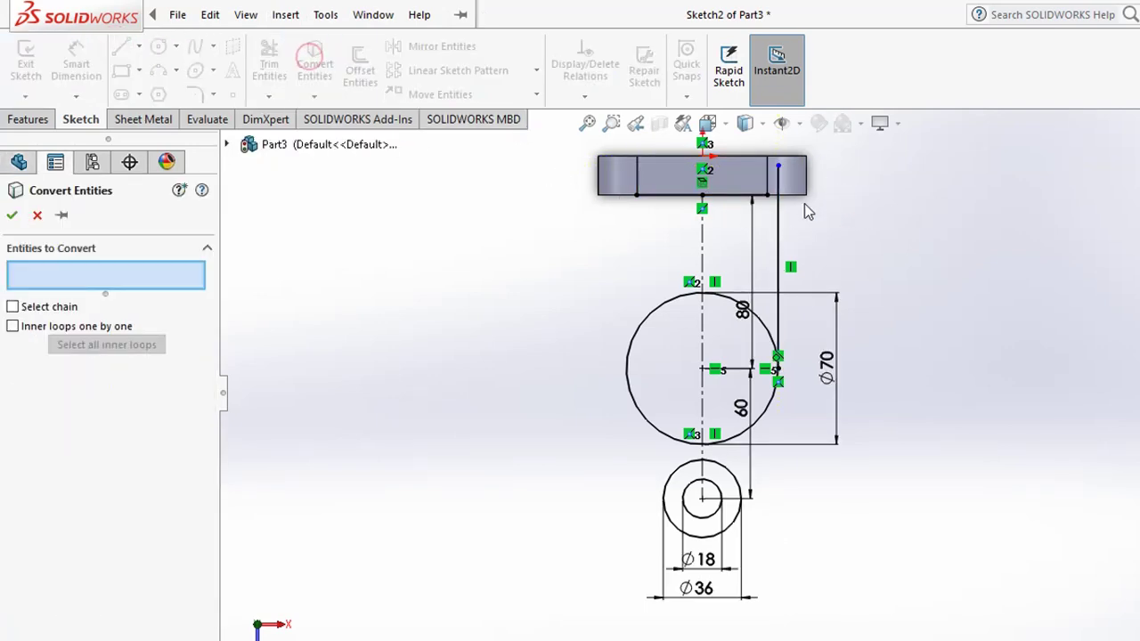
{"action": "scroll", "coordinate": [801, 207], "scroll_direction": "down", "scroll_amount": 3}
{"action": "left_click", "coordinate": [756, 247]}
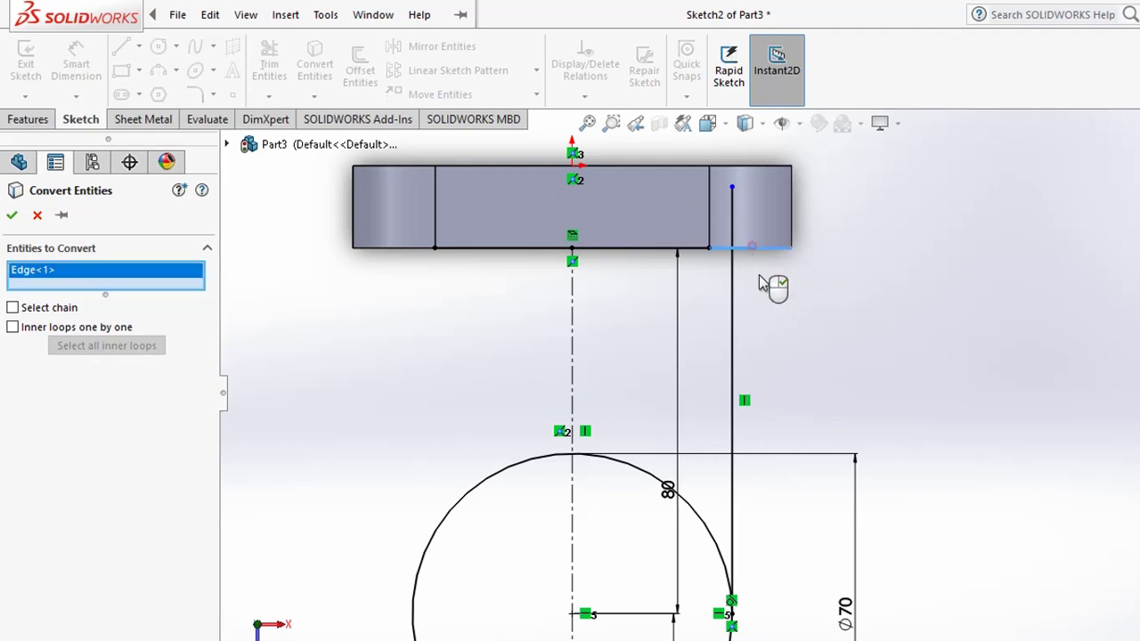
{"action": "left_click", "coordinate": [384, 249]}
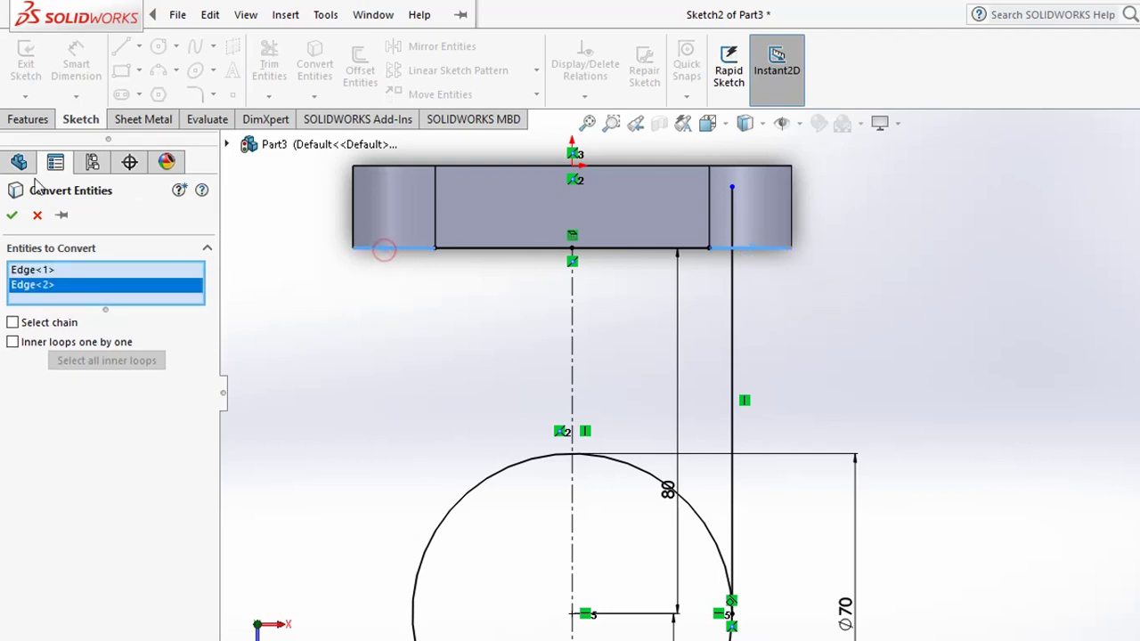
{"action": "left_click", "coordinate": [14, 216]}
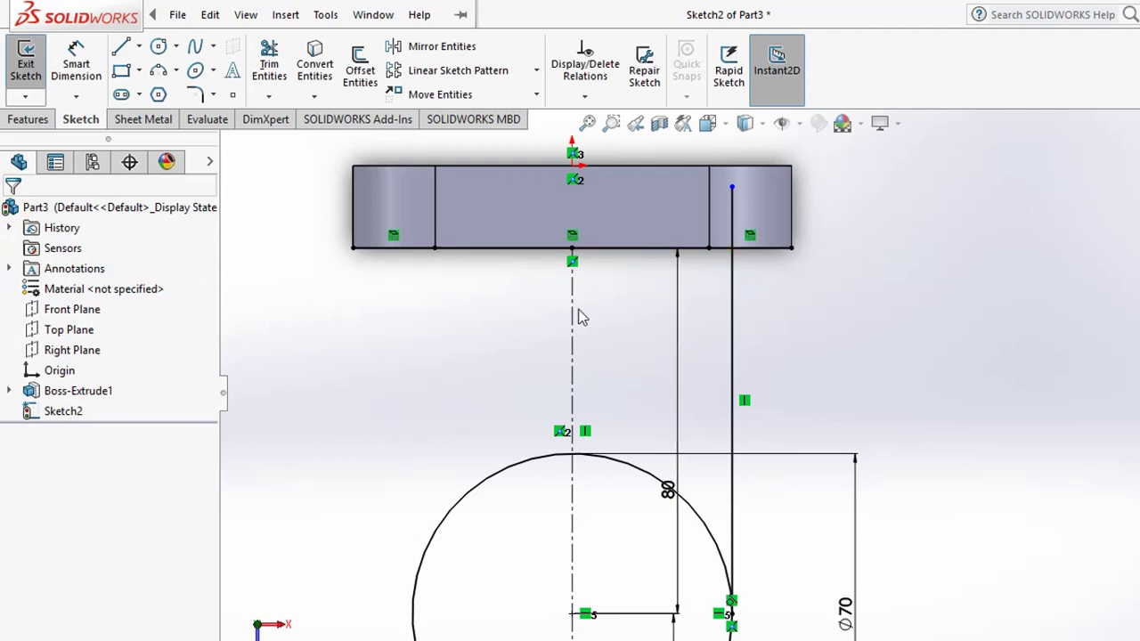
{"action": "scroll", "coordinate": [579, 318], "scroll_direction": "up", "scroll_amount": 3}
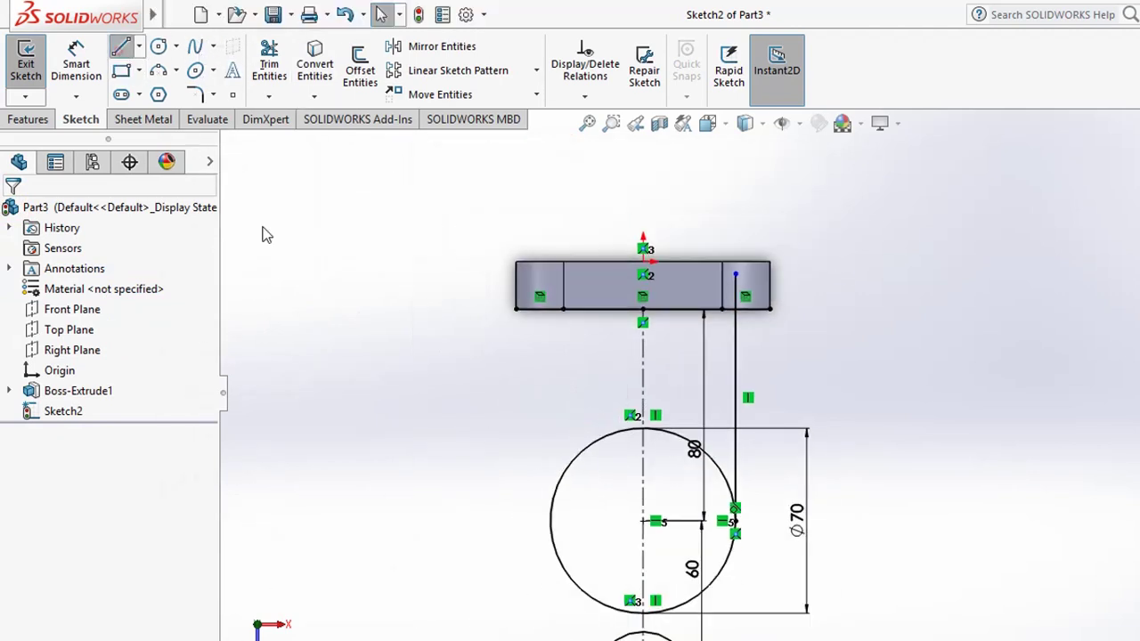
Step: Draw a vertical line from the Ø70 circle's left quadrant up to the back plate
{"action": "left_click", "coordinate": [549, 521]}
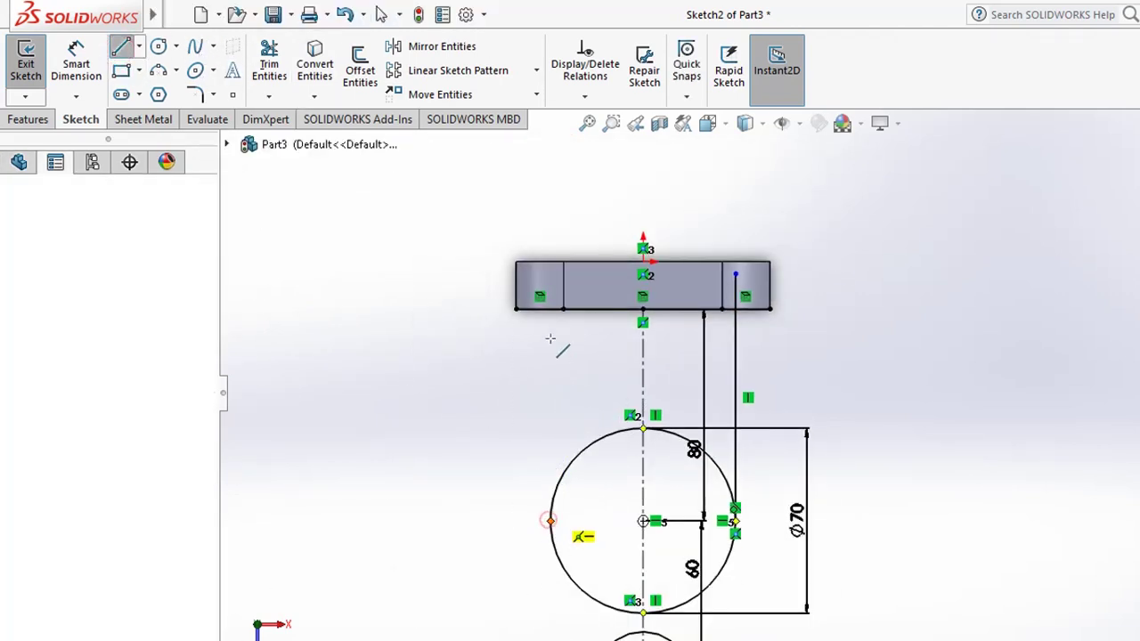
{"action": "left_click", "coordinate": [550, 281]}
{"action": "left_click", "coordinate": [121, 46]}
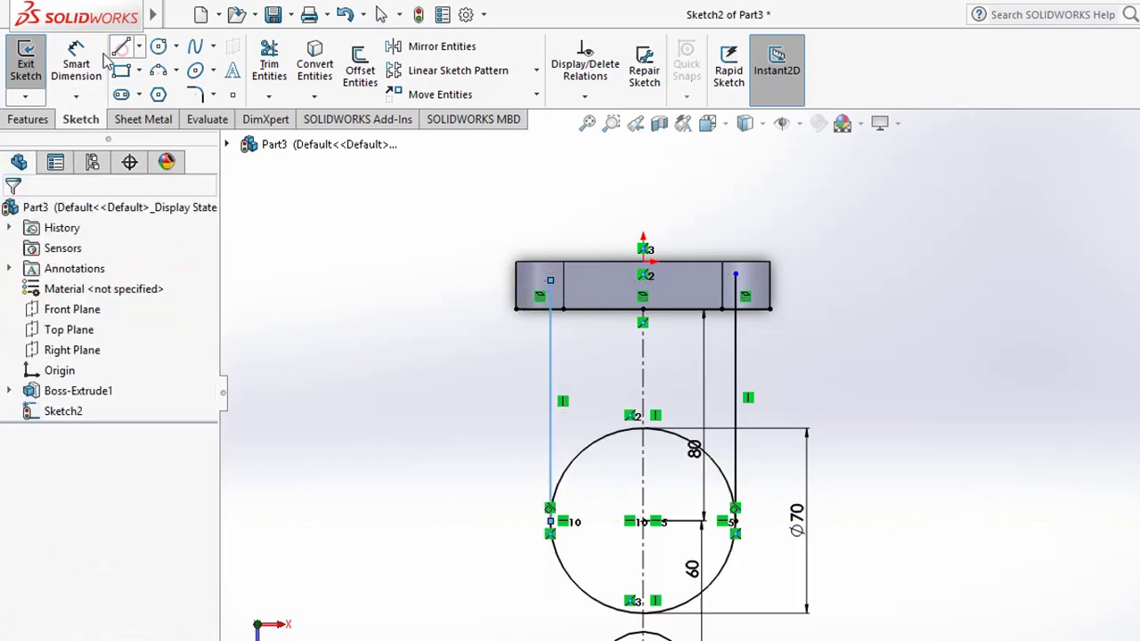
{"action": "left_click", "coordinate": [270, 66]}
Step: Power-trim the vertical line stub lying inside the back plate
{"action": "scroll", "coordinate": [543, 365], "scroll_direction": "down", "scroll_amount": 3}
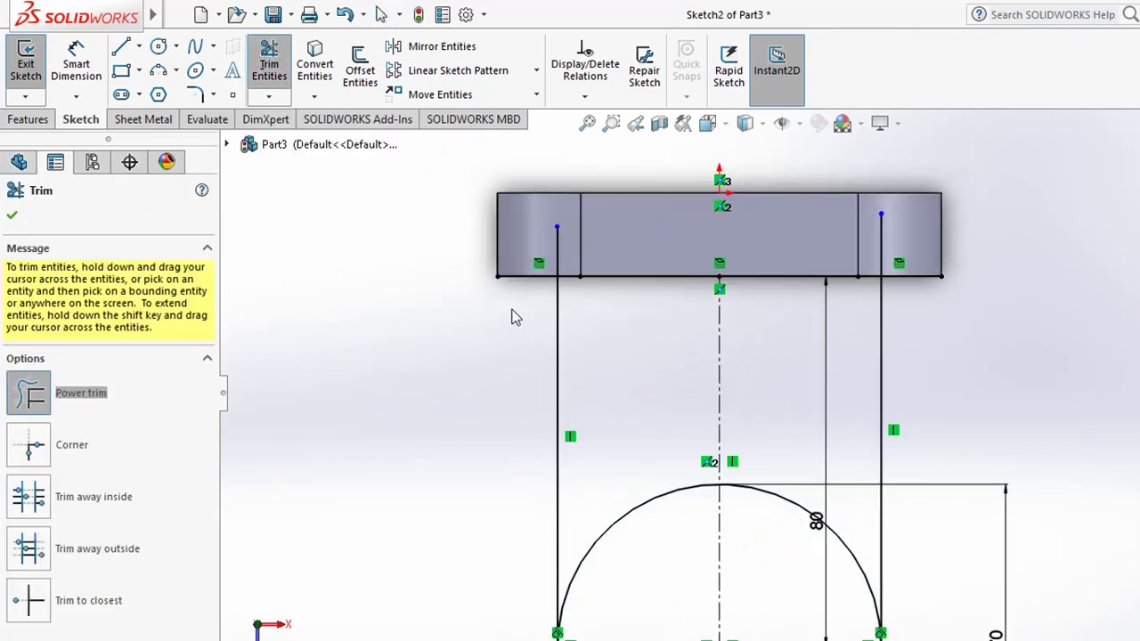
{"action": "left_click_drag", "start_coordinate": [519, 258], "coordinate": [566, 243]}
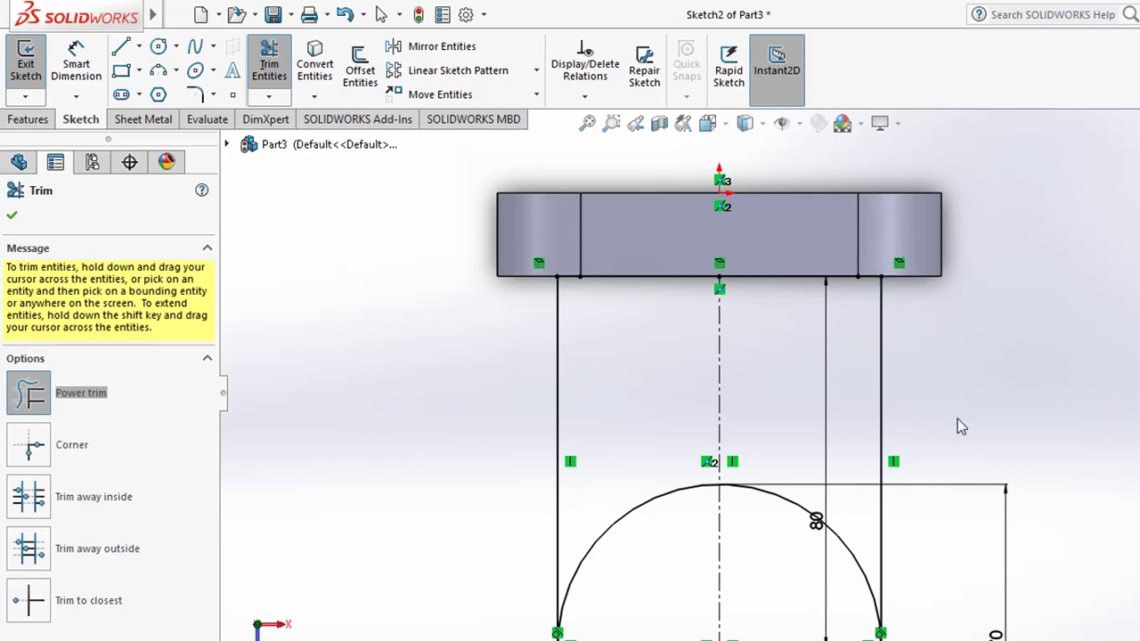
{"action": "scroll", "coordinate": [957, 427], "scroll_direction": "up", "scroll_amount": 6}
{"action": "scroll", "coordinate": [793, 552], "scroll_direction": "down", "scroll_amount": 3}
{"action": "scroll", "coordinate": [623, 374], "scroll_direction": "down", "scroll_amount": 2}
{"action": "scroll", "coordinate": [534, 267], "scroll_direction": "up", "scroll_amount": 2}
{"action": "scroll", "coordinate": [587, 234], "scroll_direction": "down", "scroll_amount": 3}
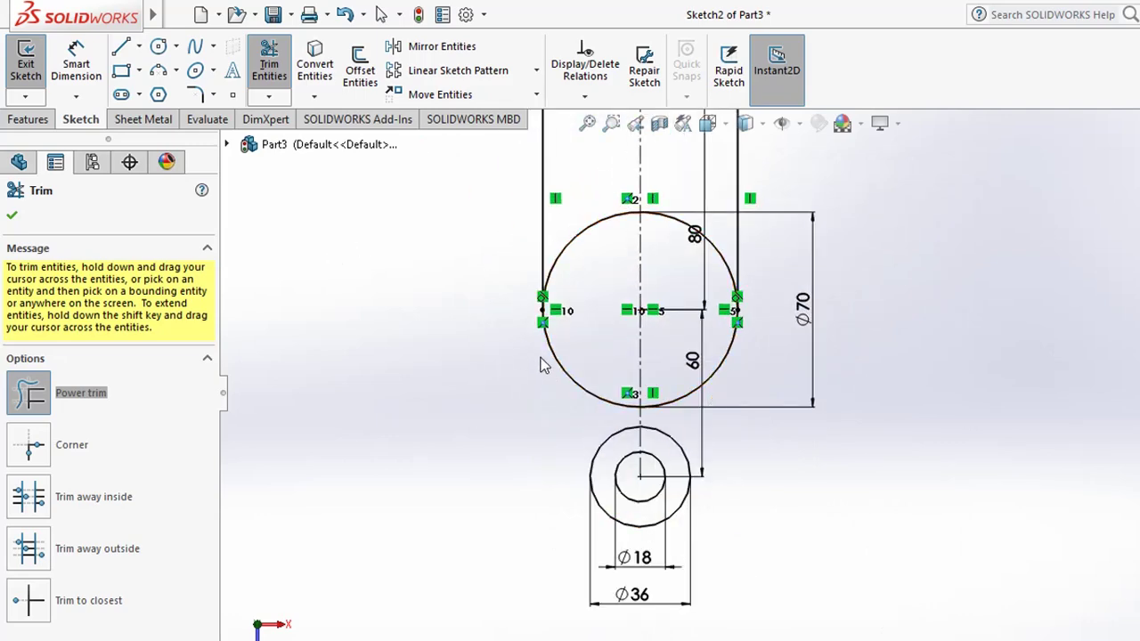
{"action": "left_click", "coordinate": [11, 217]}
{"action": "left_click", "coordinate": [120, 46]}
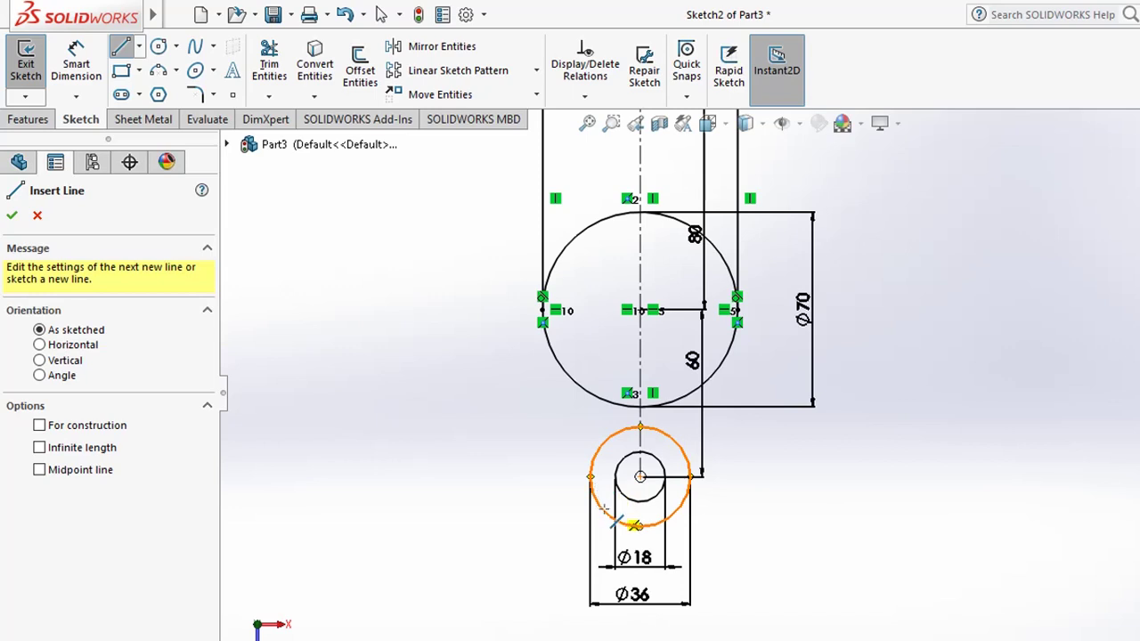
Step: Draw the left line from the Ø36 circle tangent to the Ø70 circle
{"action": "left_click", "coordinate": [604, 509]}
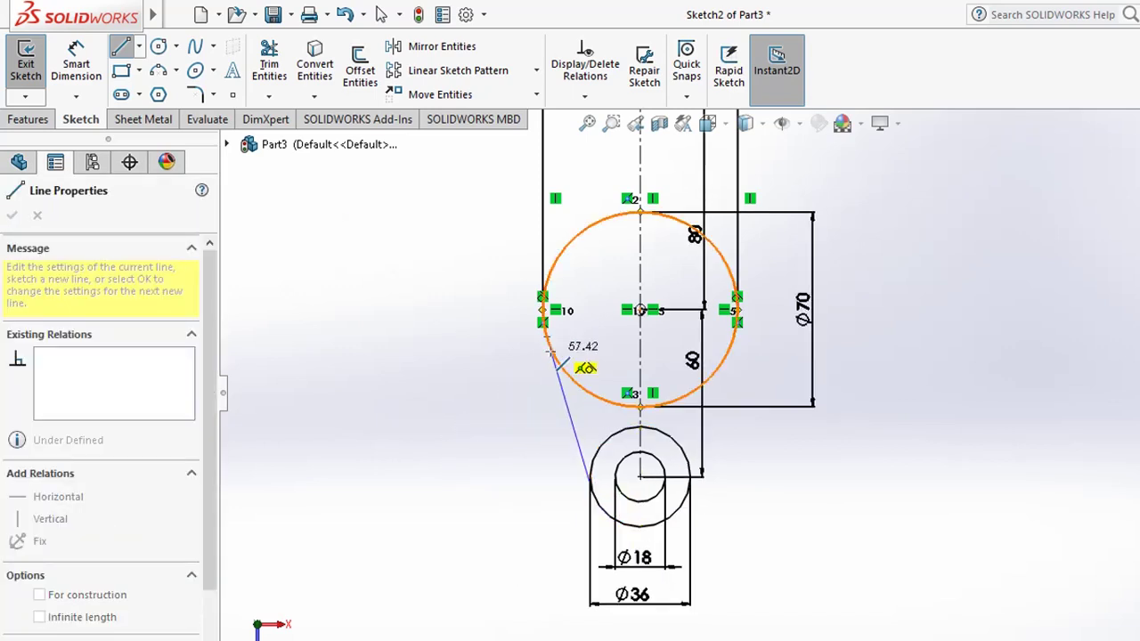
{"action": "left_click", "coordinate": [551, 355]}
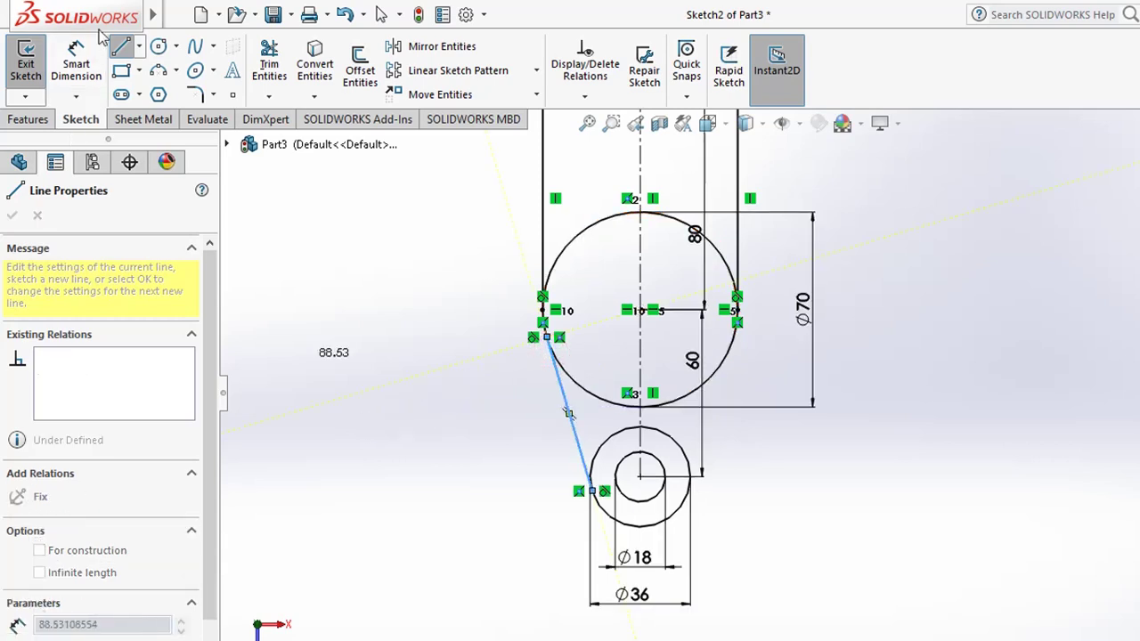
{"action": "left_click", "coordinate": [120, 46]}
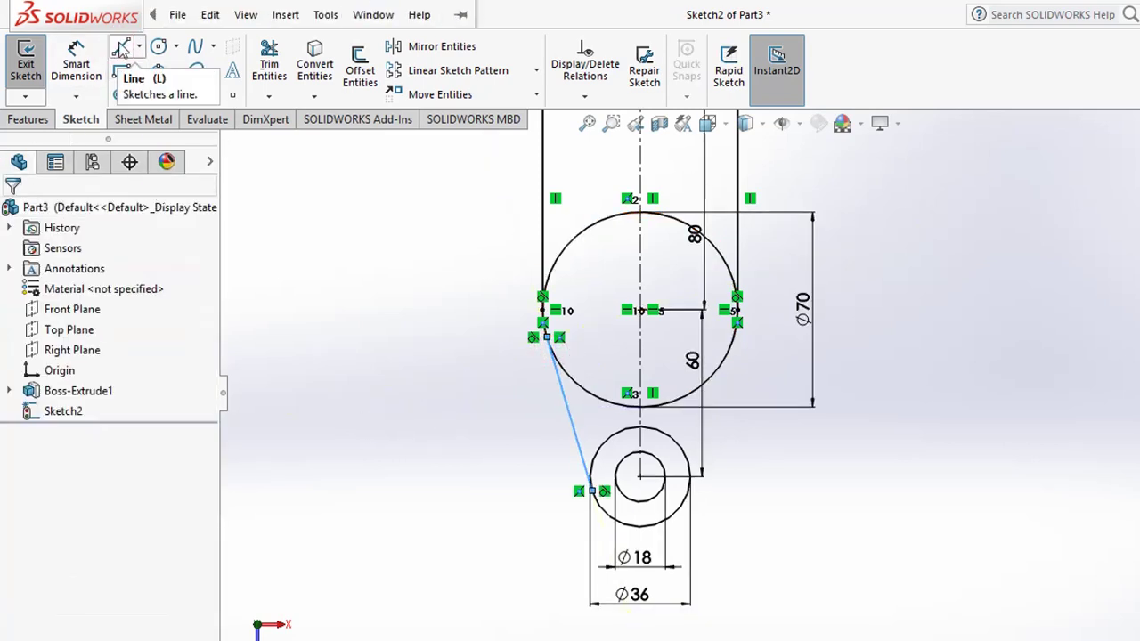
{"action": "key", "text": "Return"}
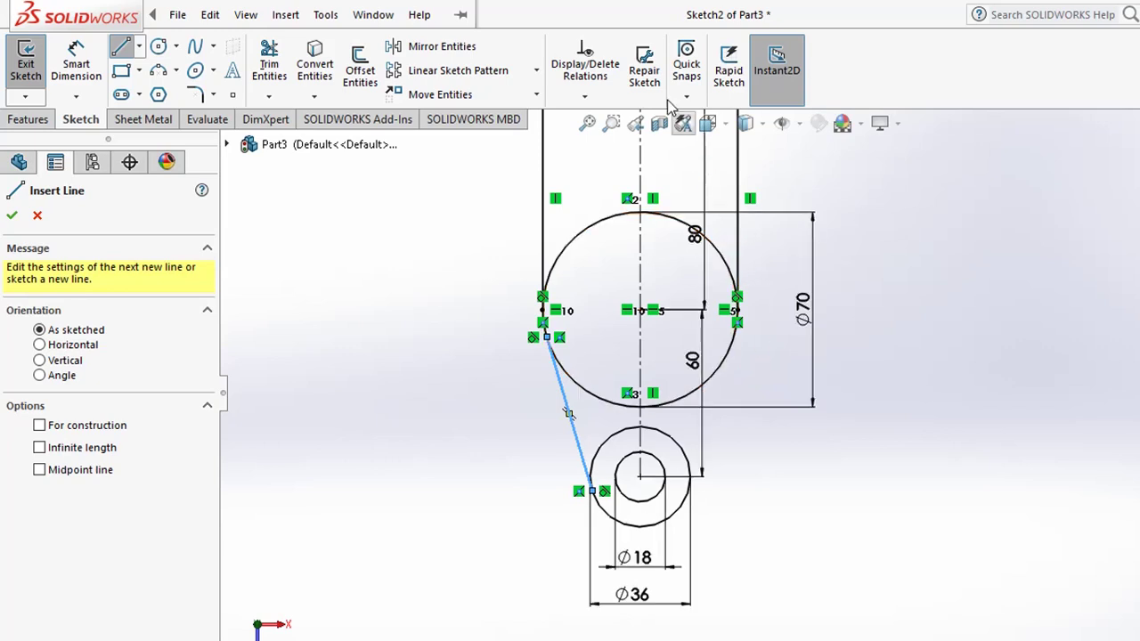
Step: Using Tangent Snap, draw the right line tangent to both the Ø70 and Ø36 circles
{"action": "left_click", "coordinate": [686, 71]}
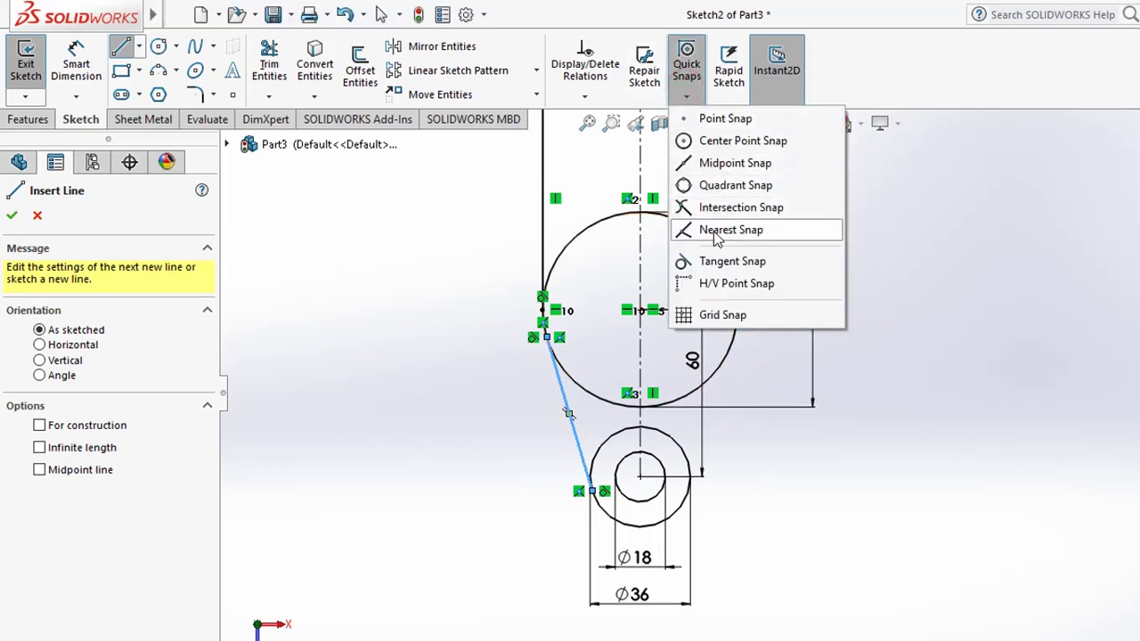
{"action": "left_click", "coordinate": [731, 262]}
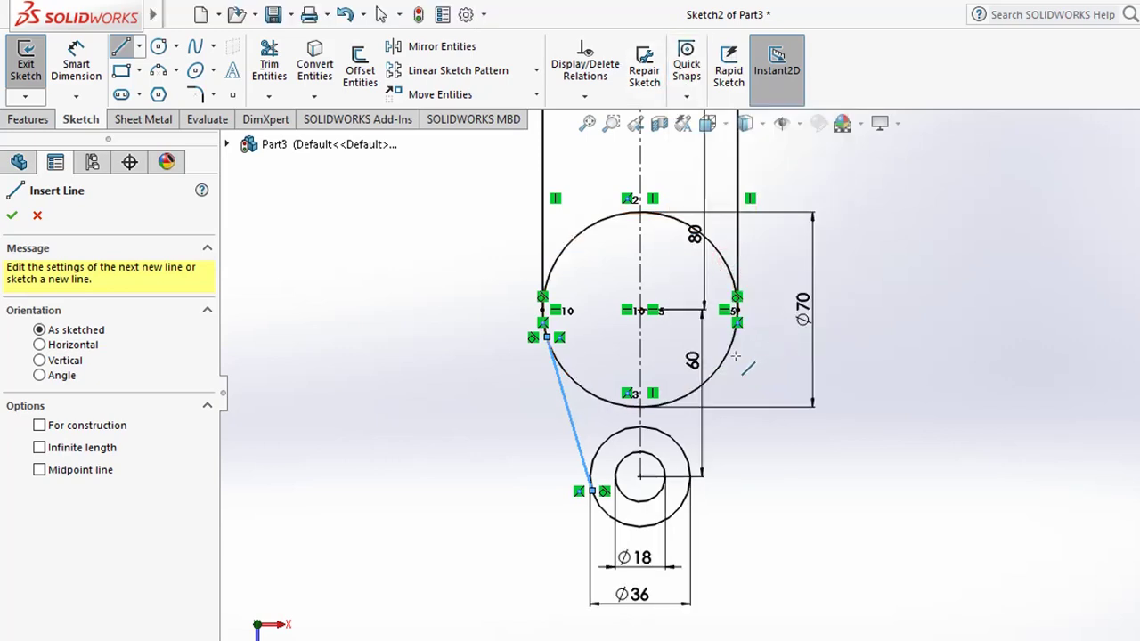
{"action": "left_click", "coordinate": [755, 372]}
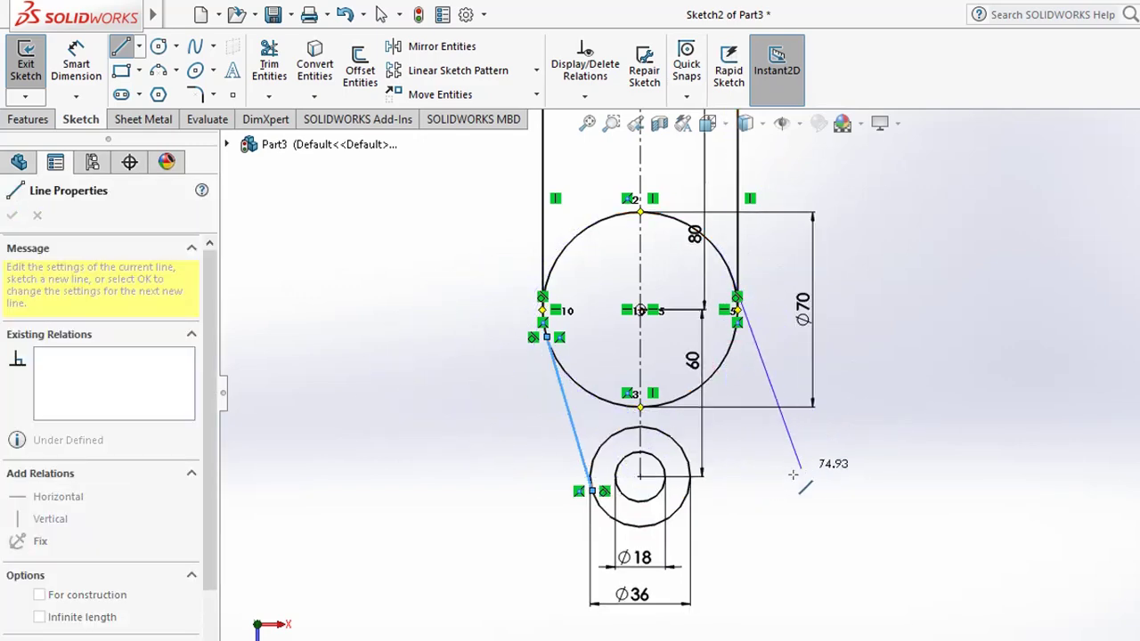
{"action": "left_click", "coordinate": [690, 82]}
{"action": "left_click", "coordinate": [704, 93]}
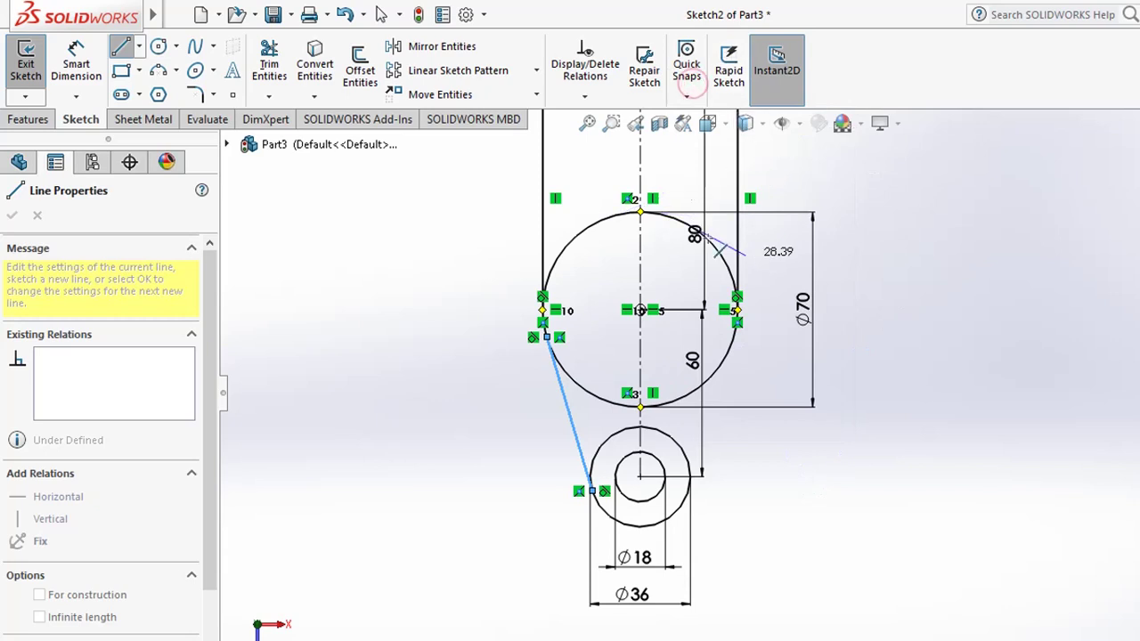
{"action": "left_click", "coordinate": [701, 102]}
{"action": "left_click", "coordinate": [712, 257]}
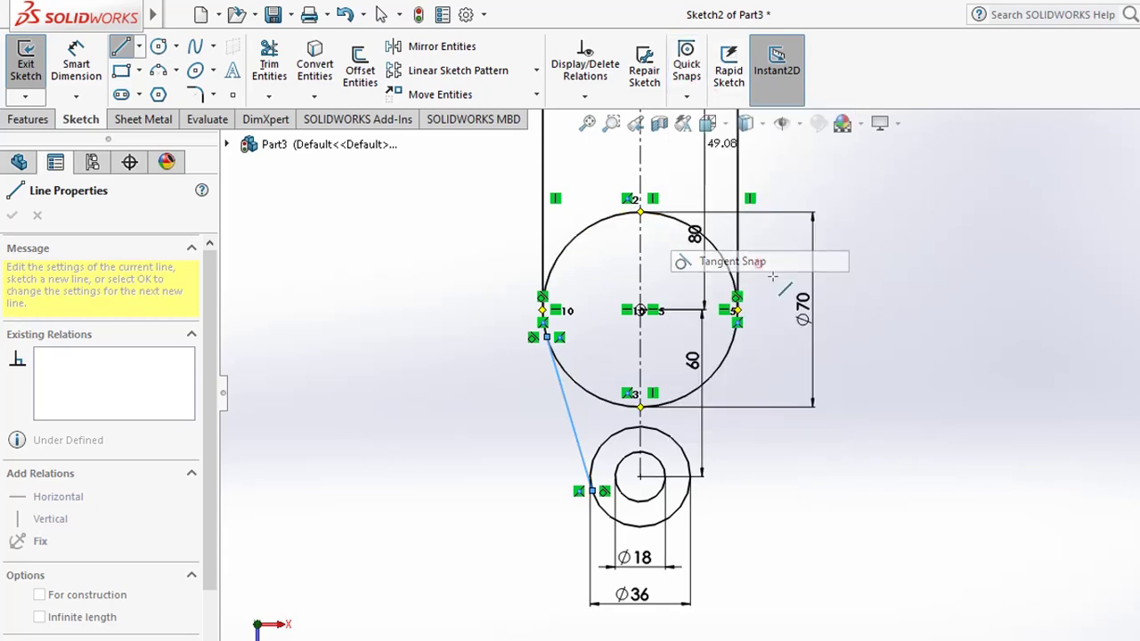
{"action": "left_click", "coordinate": [739, 274]}
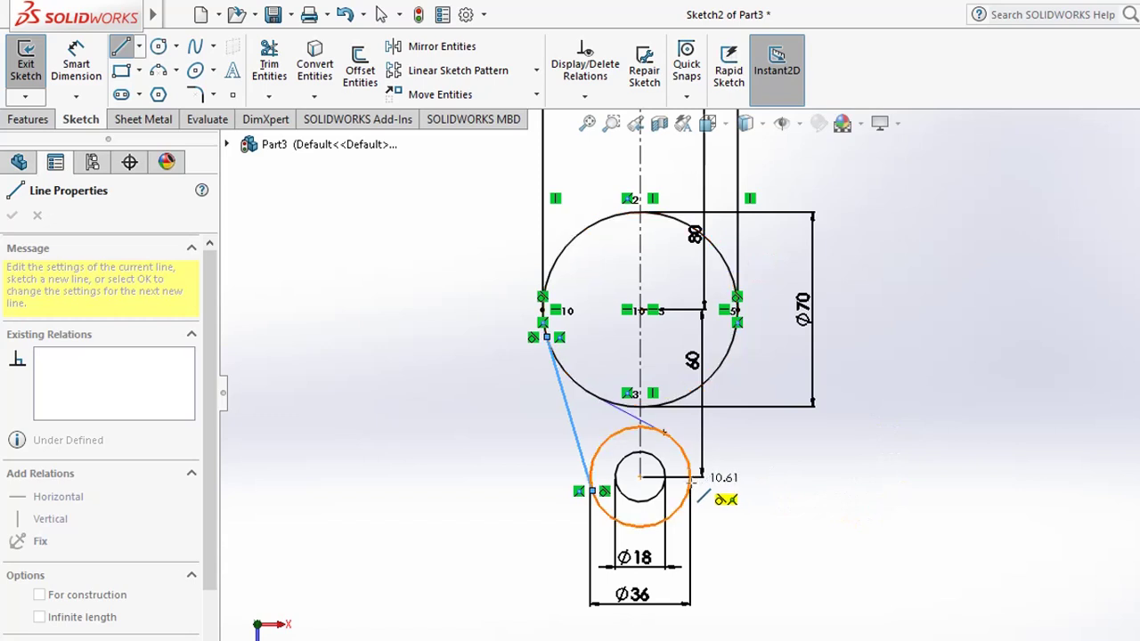
{"action": "left_click", "coordinate": [654, 519]}
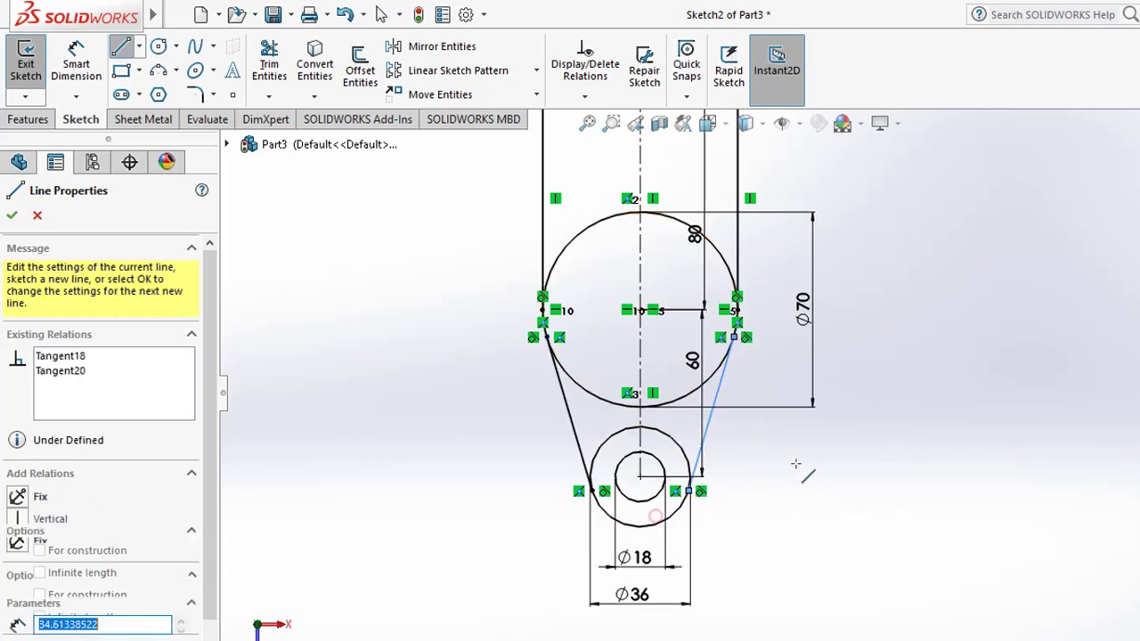
{"action": "left_click", "coordinate": [121, 46]}
{"action": "left_click", "coordinate": [445, 379]}
{"action": "scroll", "coordinate": [723, 392], "scroll_direction": "up", "scroll_amount": 3}
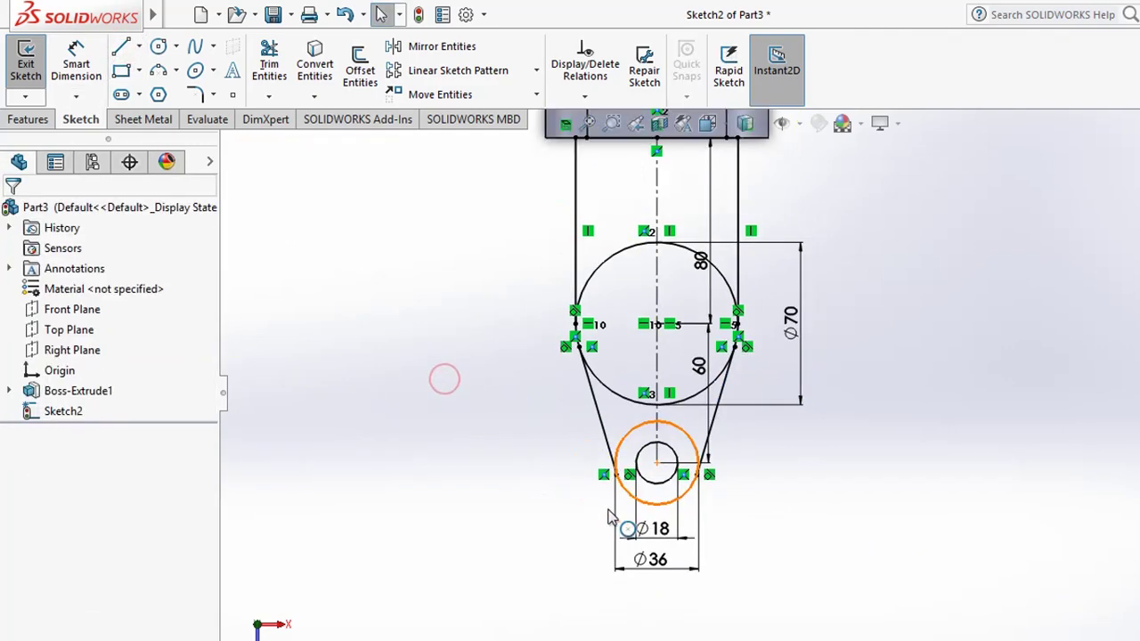
{"action": "scroll", "coordinate": [712, 384], "scroll_direction": "down", "scroll_amount": 3}
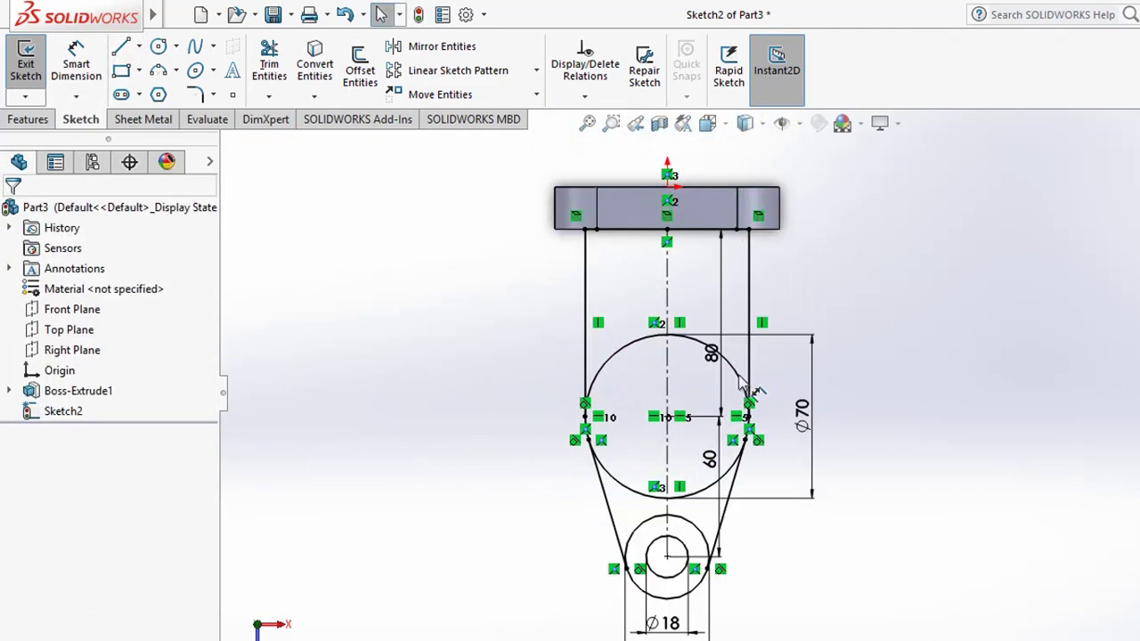
Step: Power-trim the large circle's upper-left, lower and upper-right arcs
{"action": "left_click", "coordinate": [267, 66]}
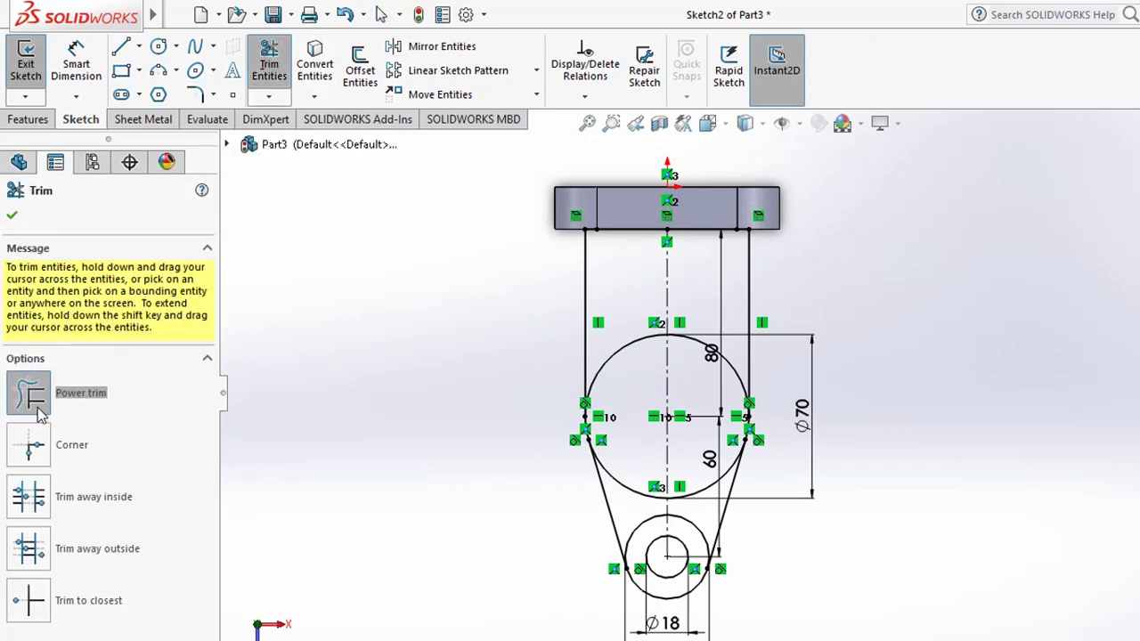
{"action": "left_click_drag", "start_coordinate": [626, 356], "coordinate": [627, 425]}
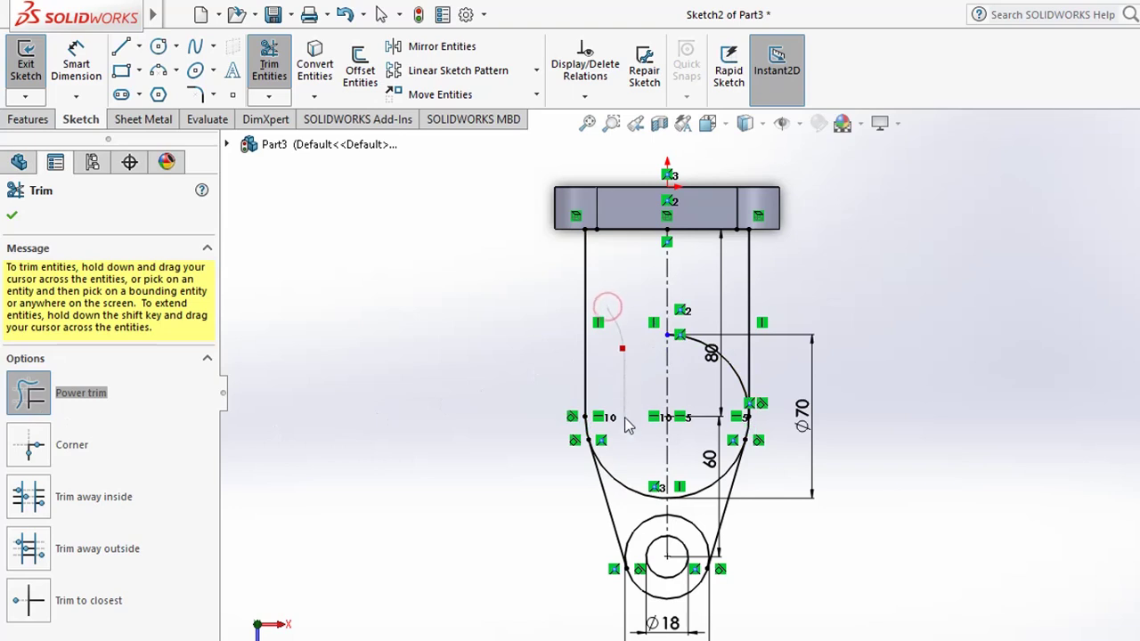
{"action": "left_click_drag", "start_coordinate": [643, 503], "coordinate": [685, 508]}
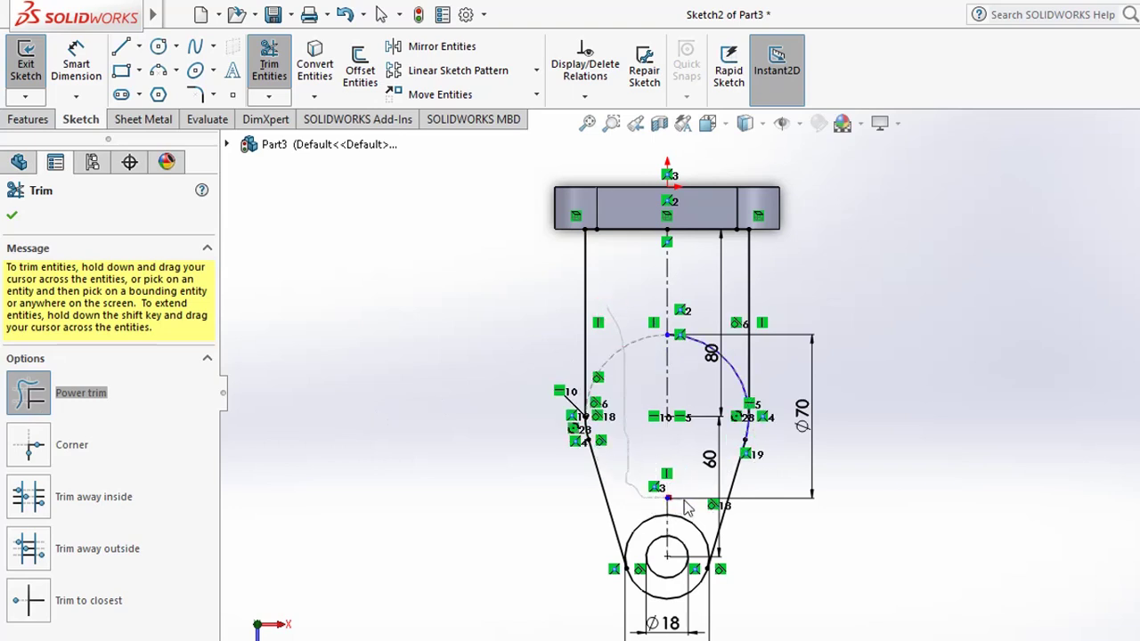
{"action": "left_click_drag", "start_coordinate": [712, 451], "coordinate": [718, 347]}
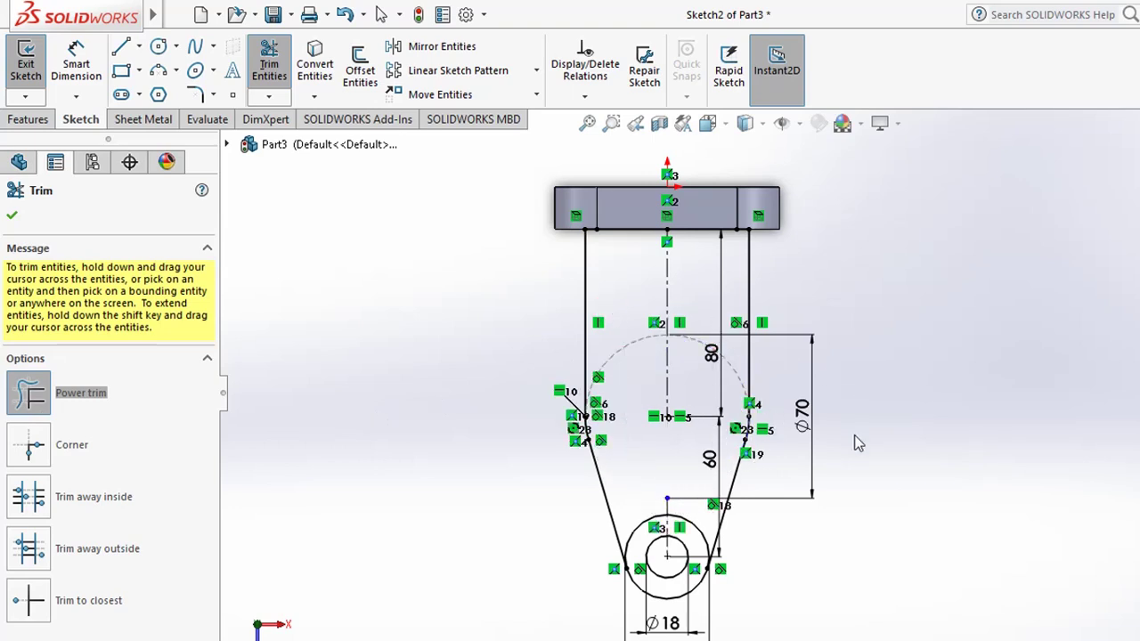
{"action": "left_click", "coordinate": [271, 61]}
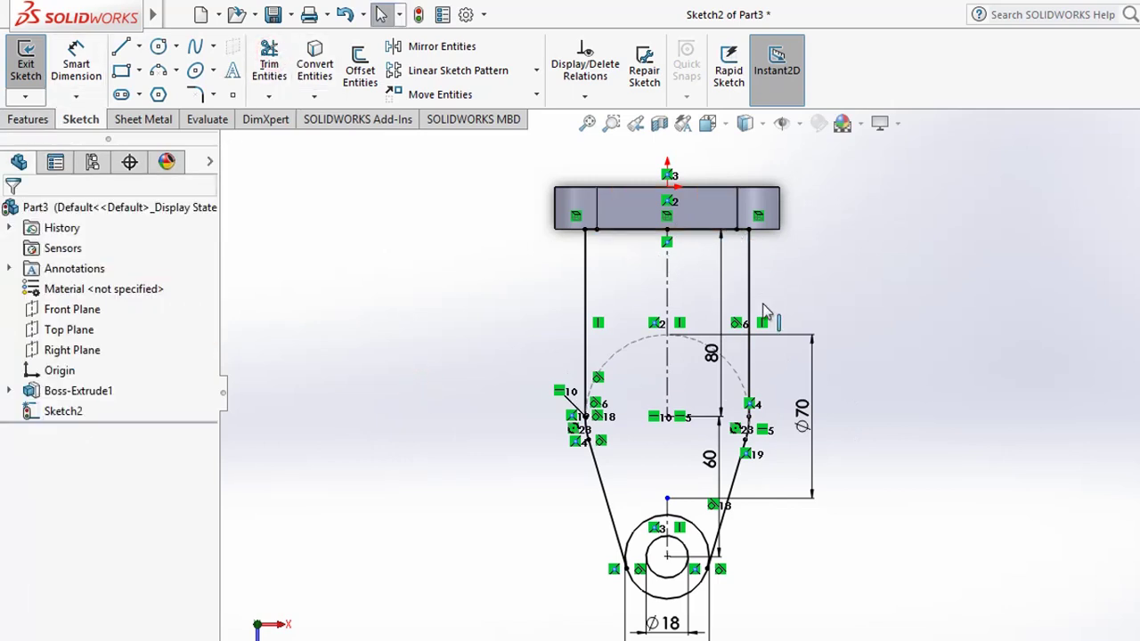
Step: Trim the outer circle's remaining upper-right arc and exit Sketch2
{"action": "left_click", "coordinate": [271, 60]}
{"action": "scroll", "coordinate": [600, 544], "scroll_direction": "down", "scroll_amount": 3}
{"action": "scroll", "coordinate": [600, 544], "scroll_direction": "down", "scroll_amount": 2}
{"action": "mouse_move", "coordinate": [799, 529]}
{"action": "left_mouse_down"}
{"action": "mouse_move", "coordinate": [819, 477]}
{"action": "mouse_move", "coordinate": [771, 484]}
{"action": "mouse_move", "coordinate": [751, 503]}
{"action": "mouse_move", "coordinate": [682, 514]}
{"action": "left_mouse_up"}
{"action": "left_click", "coordinate": [263, 72]}
{"action": "left_click", "coordinate": [27, 68]}
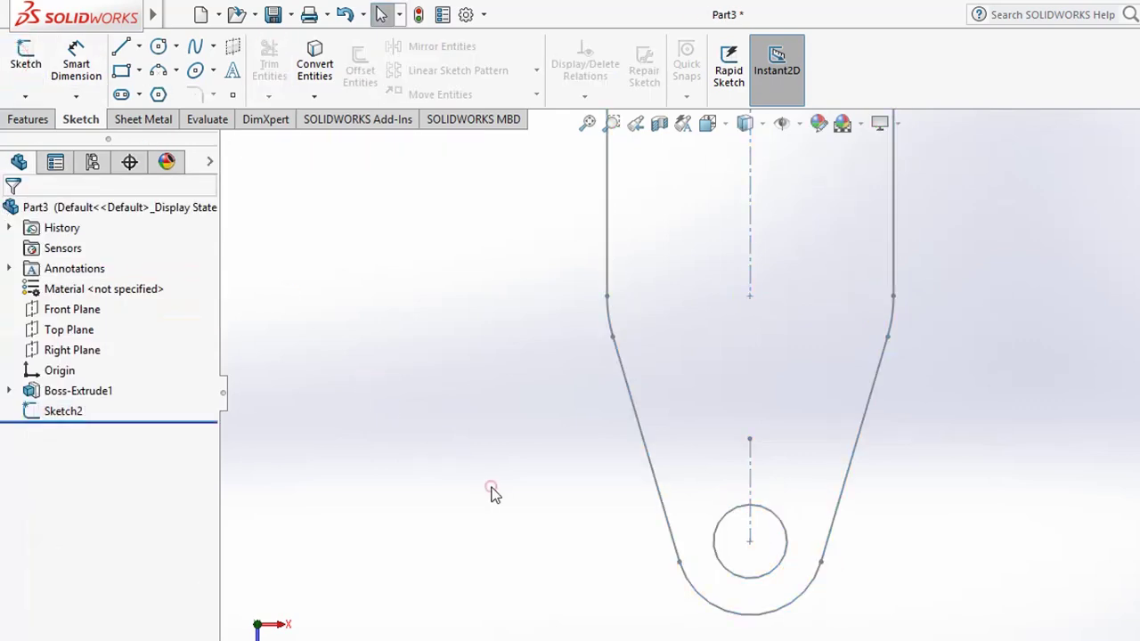
Step: Extrude Sketch2 as an 18-deep boss forming the tapered base arm
{"action": "key", "text": "ctrl+7"}
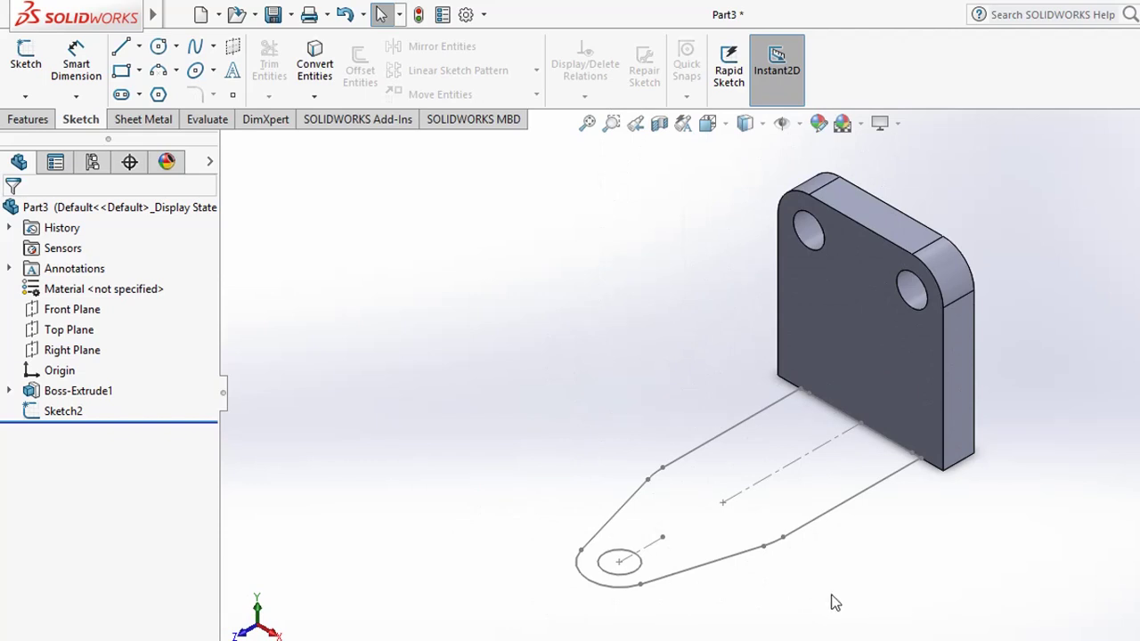
{"action": "left_click", "coordinate": [30, 118]}
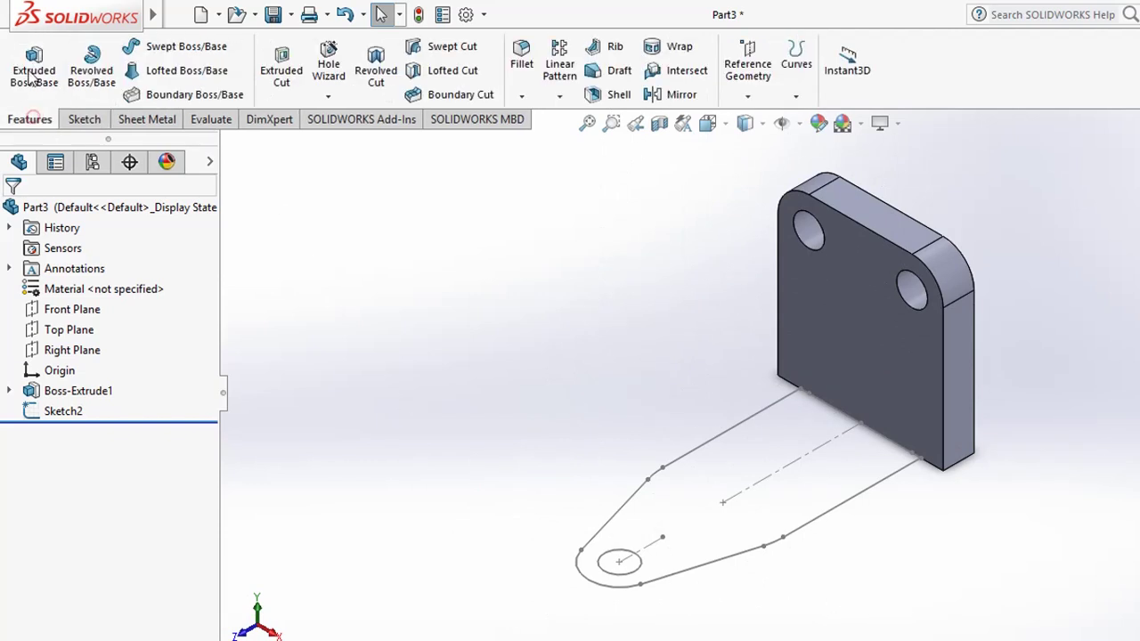
{"action": "left_click", "coordinate": [32, 62]}
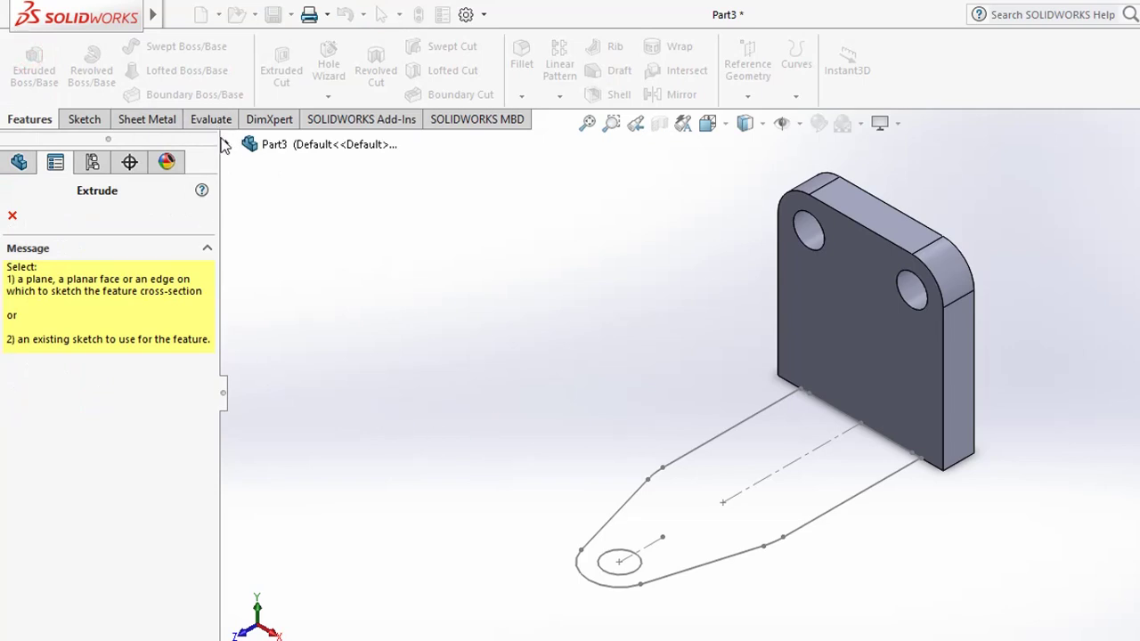
{"action": "left_click", "coordinate": [227, 145]}
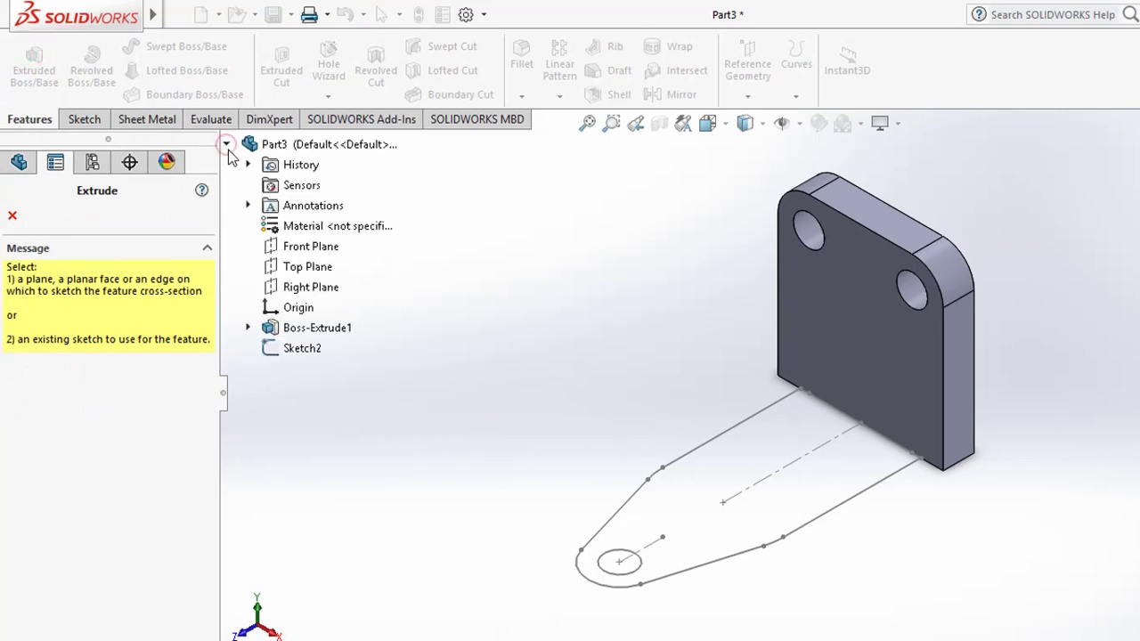
{"action": "left_click", "coordinate": [303, 348]}
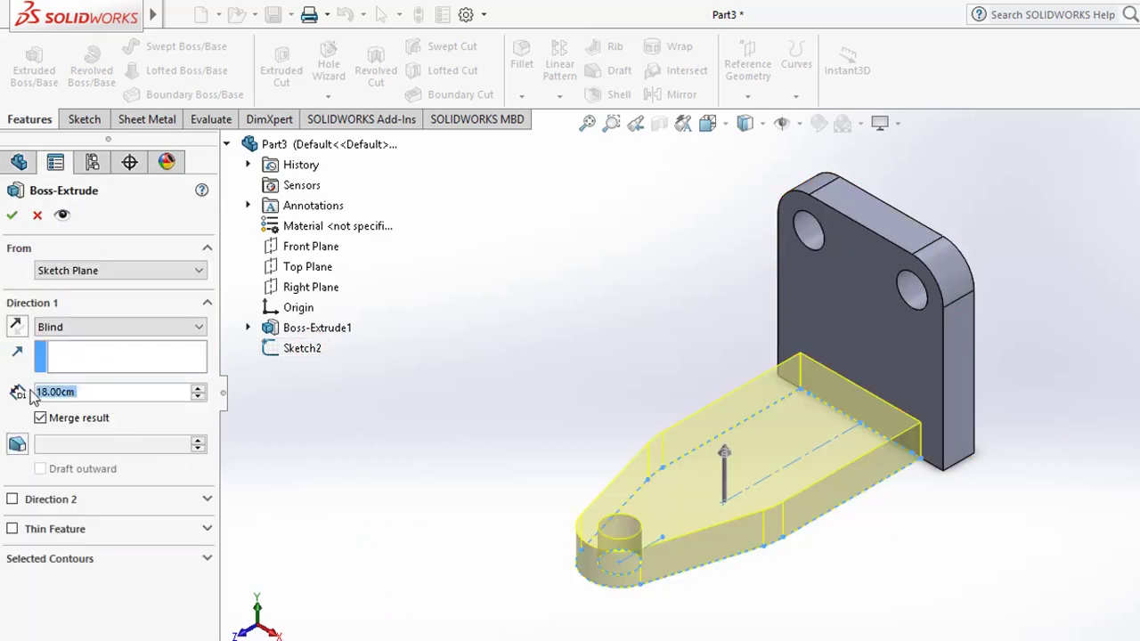
{"action": "left_click", "coordinate": [11, 217]}
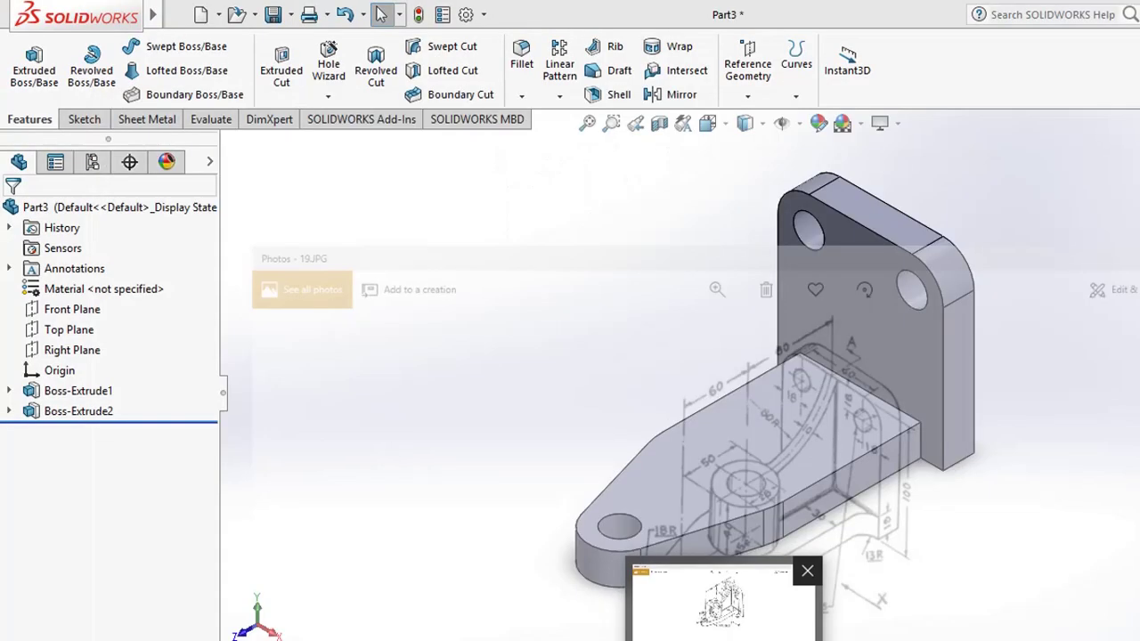
Step: Start Sketch3 on the base arm's top face with the Circle tool ready
{"action": "left_click", "coordinate": [81, 120]}
{"action": "left_click", "coordinate": [26, 58]}
{"action": "left_click", "coordinate": [673, 459]}
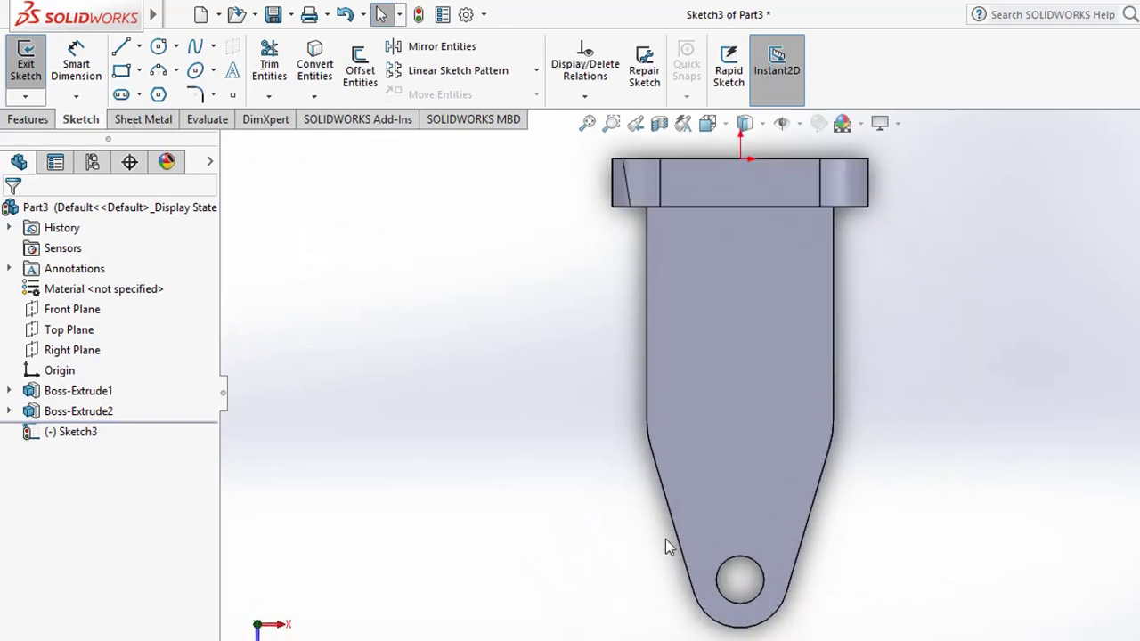
{"action": "left_click", "coordinate": [159, 45]}
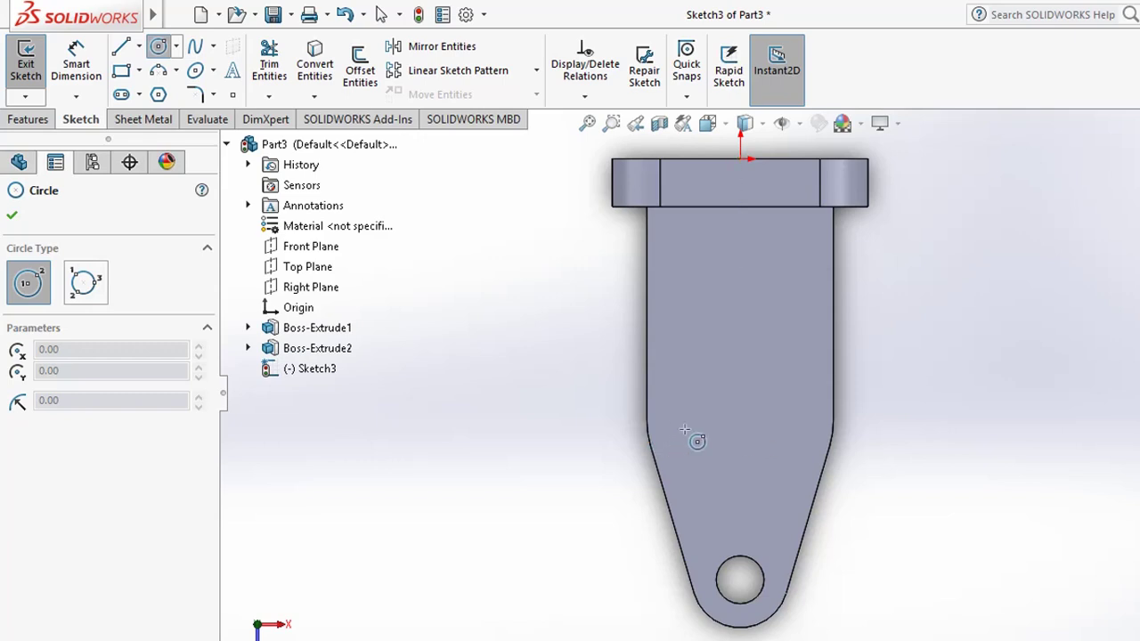
Step: Draw two concentric circles on the base arm's top face
{"action": "left_click", "coordinate": [739, 420]}
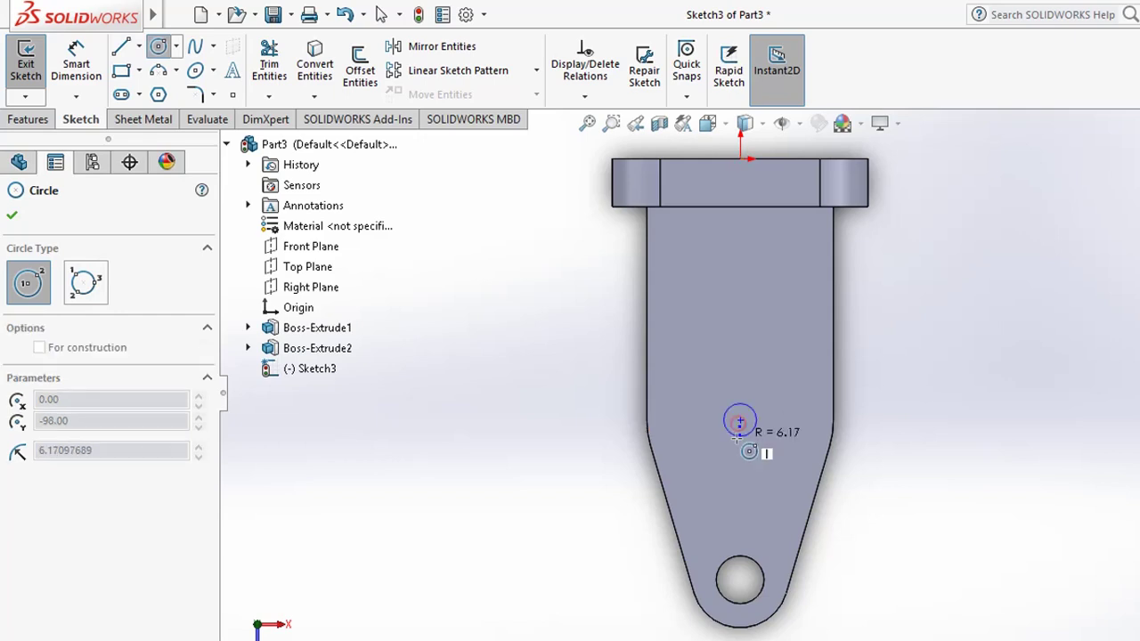
{"action": "left_click", "coordinate": [768, 469]}
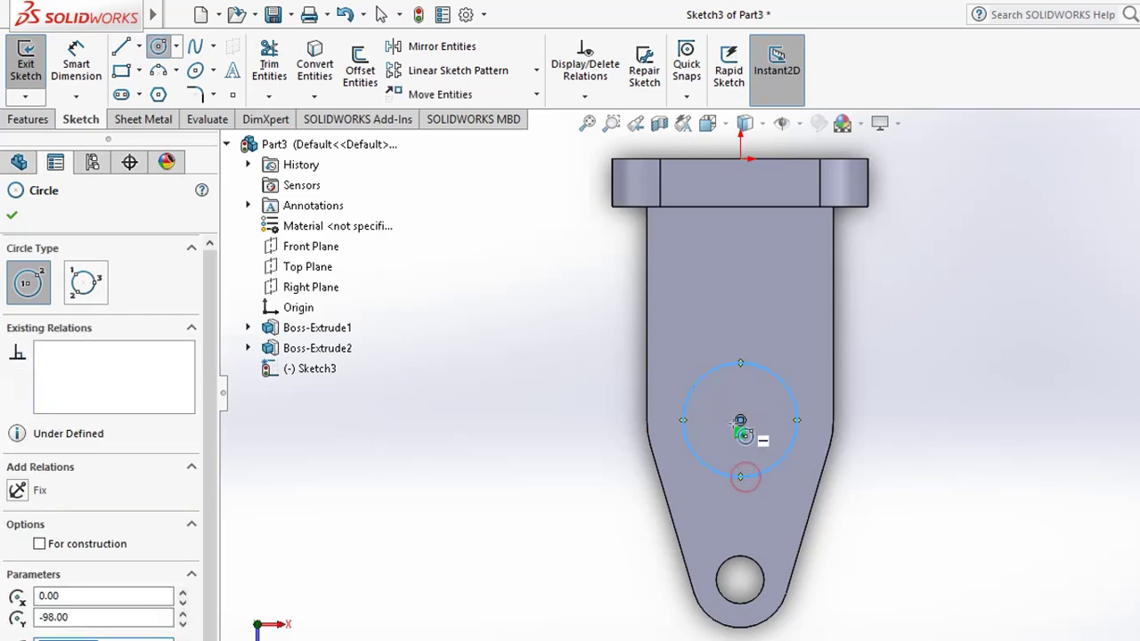
{"action": "left_click", "coordinate": [740, 420]}
{"action": "left_click", "coordinate": [756, 446]}
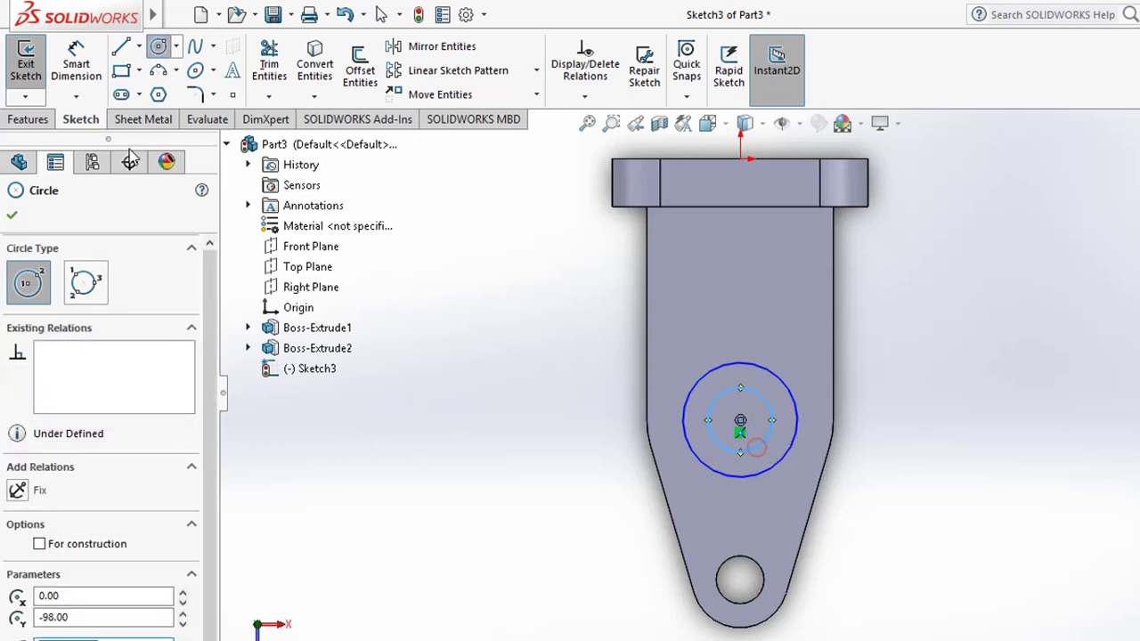
Step: Dimension the circles to Ø50 and Ø28, then exit the sketch
{"action": "left_click", "coordinate": [75, 63]}
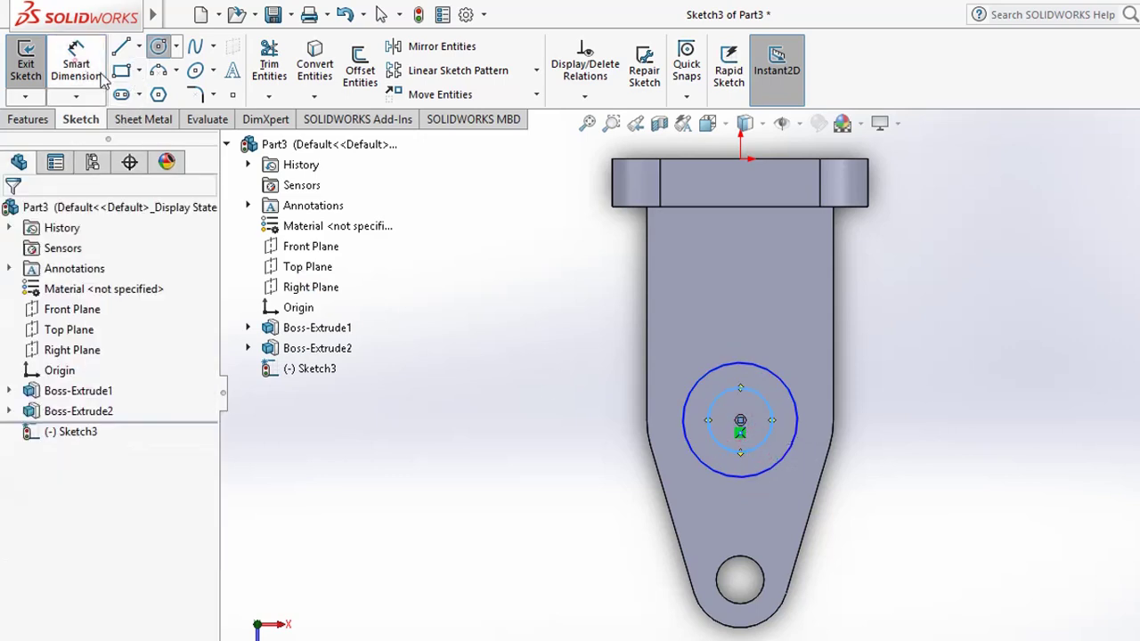
{"action": "left_click", "coordinate": [799, 437]}
{"action": "left_click", "coordinate": [881, 432]}
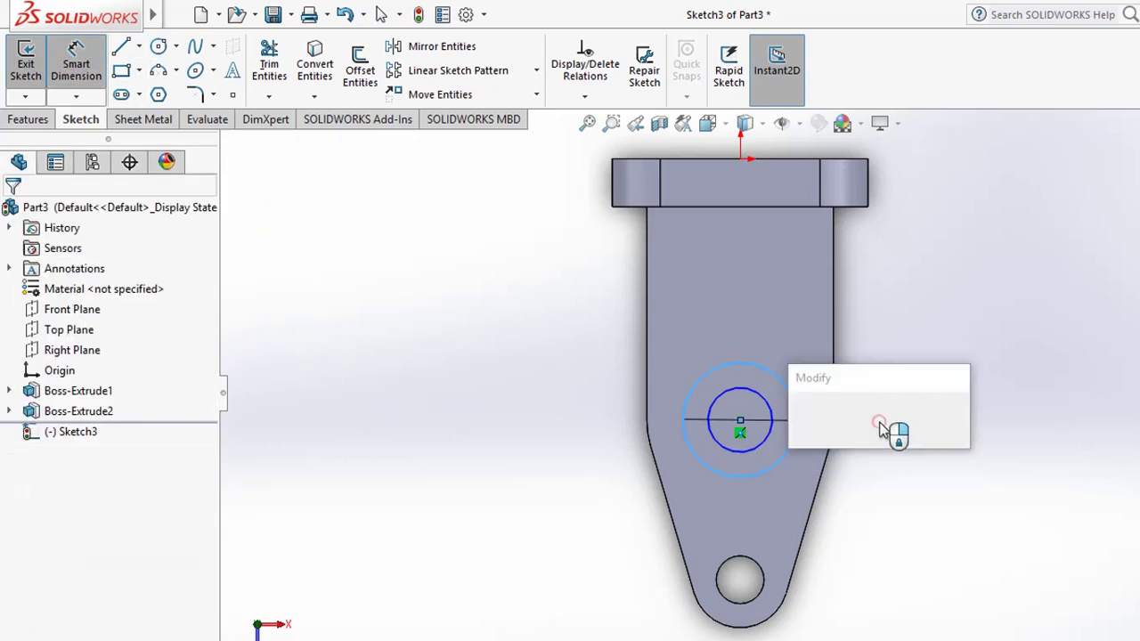
{"action": "type", "text": "50"}
{"action": "key", "text": "Return"}
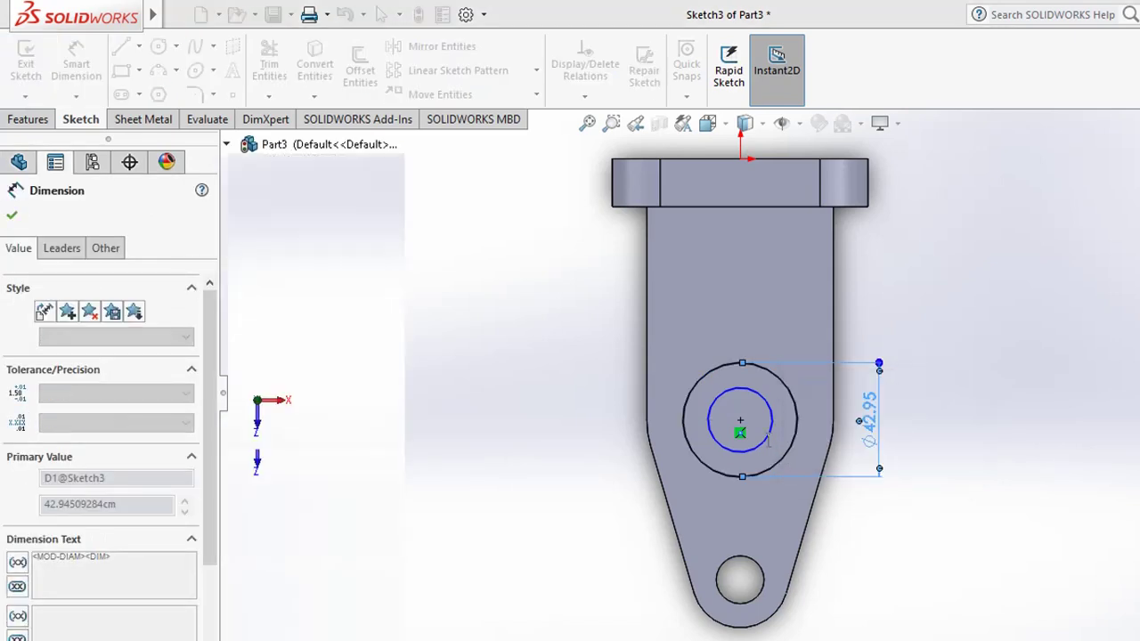
{"action": "left_click", "coordinate": [772, 432]}
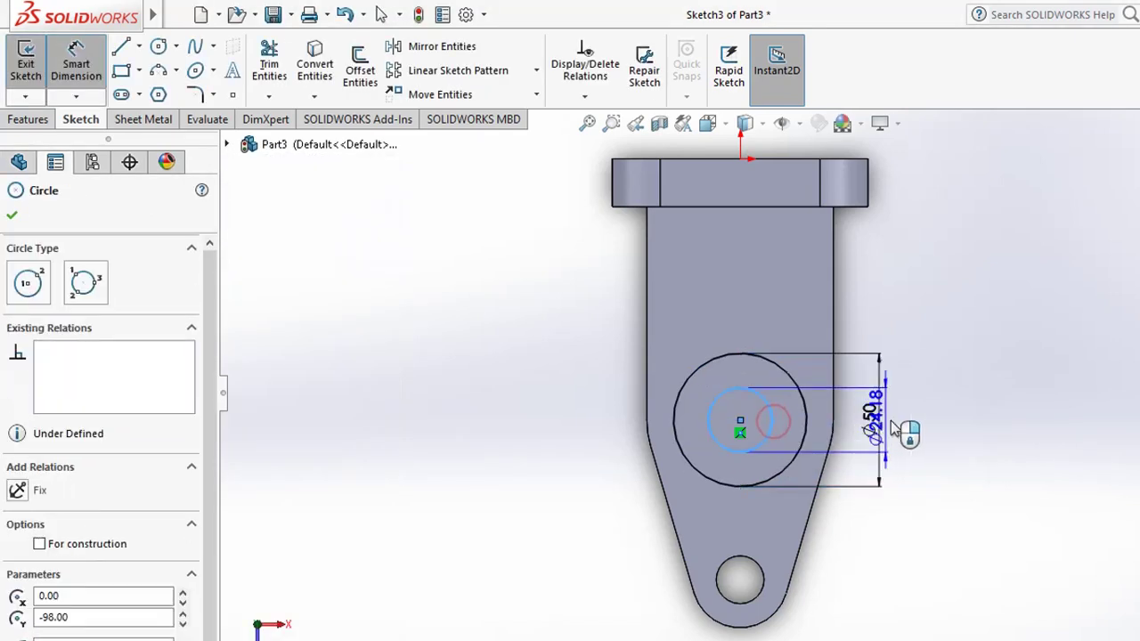
{"action": "left_click", "coordinate": [871, 426]}
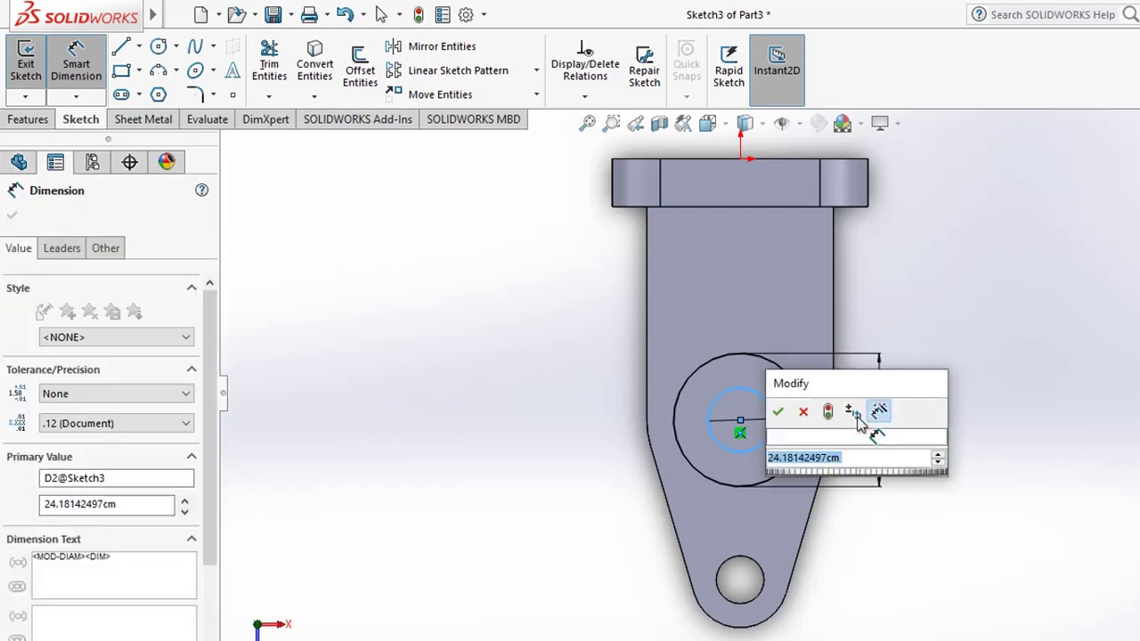
{"action": "type", "text": "28"}
{"action": "key", "text": "Return"}
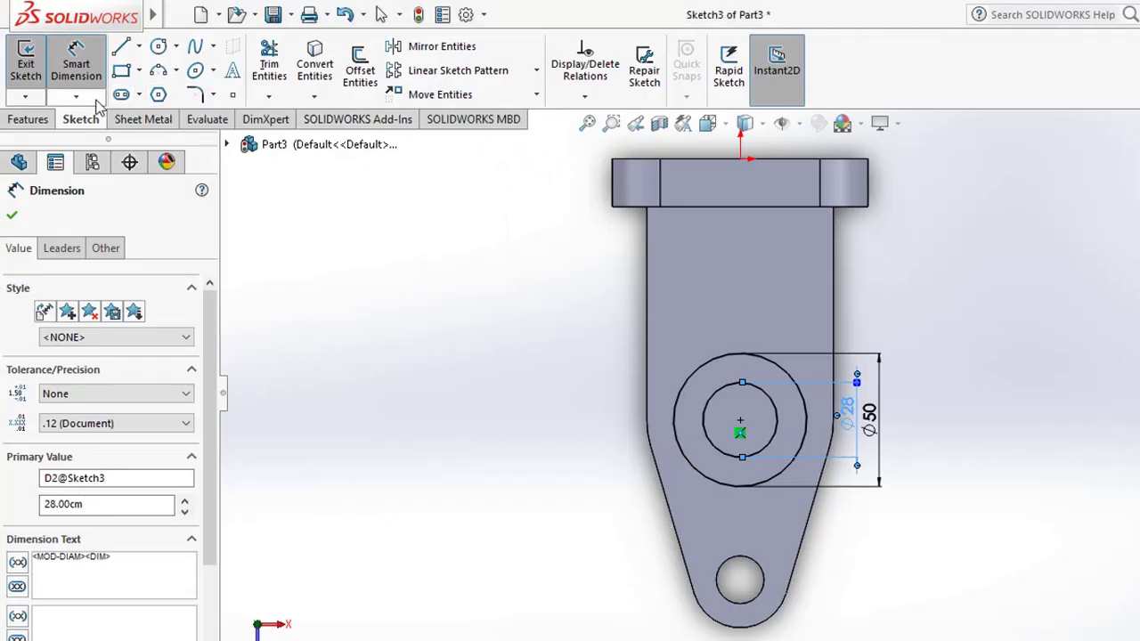
{"action": "left_click", "coordinate": [22, 64]}
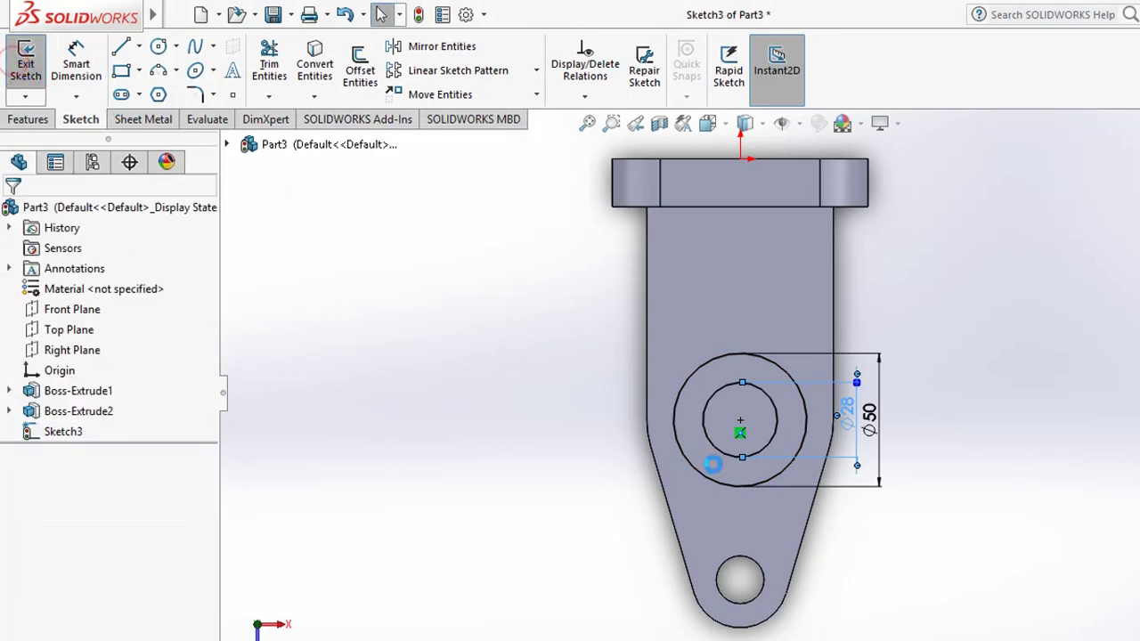
Step: Extrude Sketch3 40 high into the hollow boss, then switch to the 19.JPG reference
{"action": "left_click", "coordinate": [571, 510]}
{"action": "key", "text": "ctrl+7"}
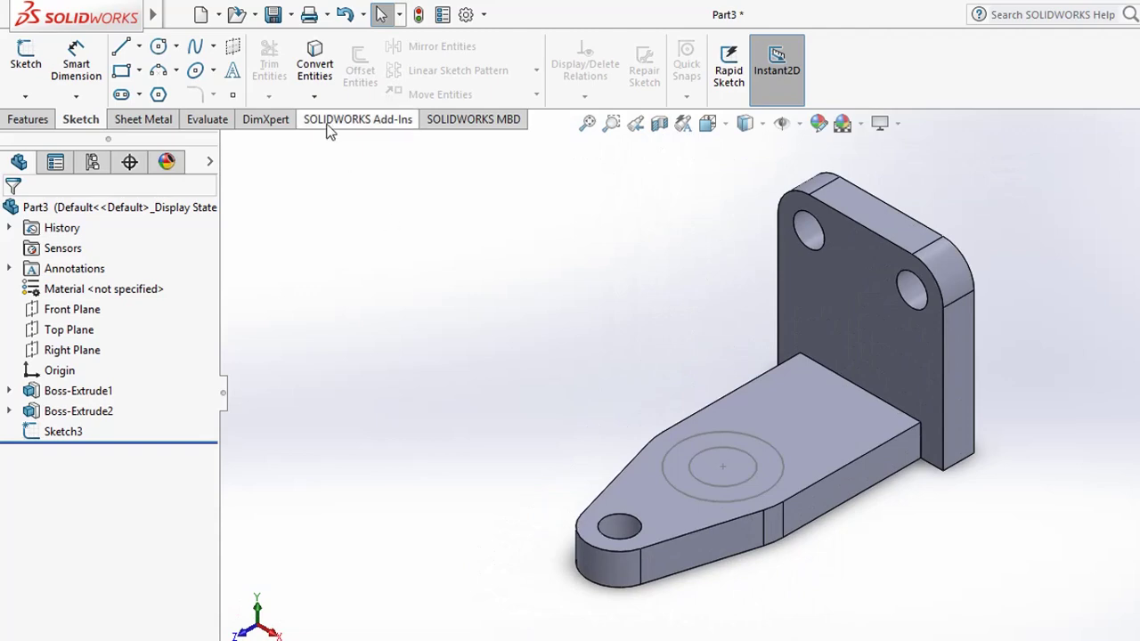
{"action": "left_click", "coordinate": [30, 119]}
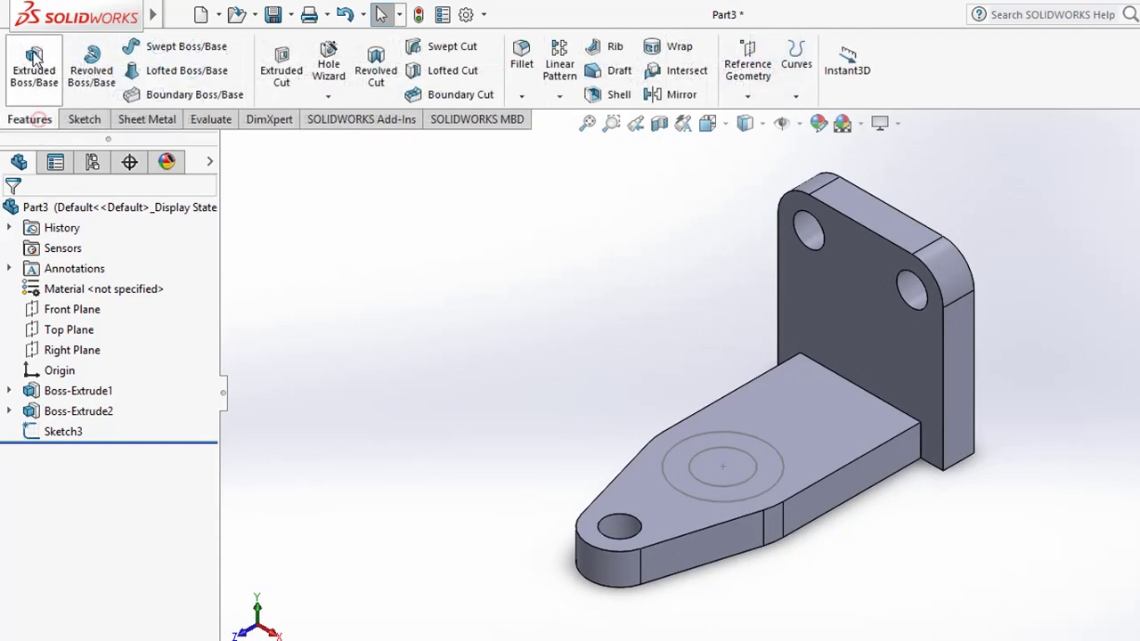
{"action": "left_click", "coordinate": [33, 55]}
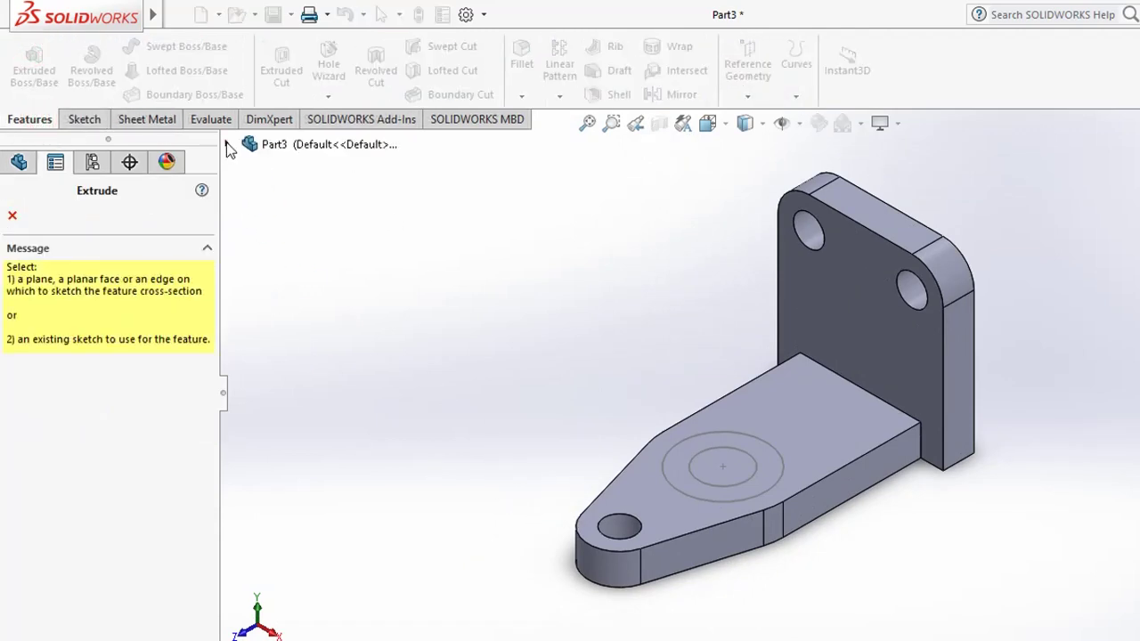
{"action": "left_click", "coordinate": [228, 146]}
{"action": "left_click", "coordinate": [303, 368]}
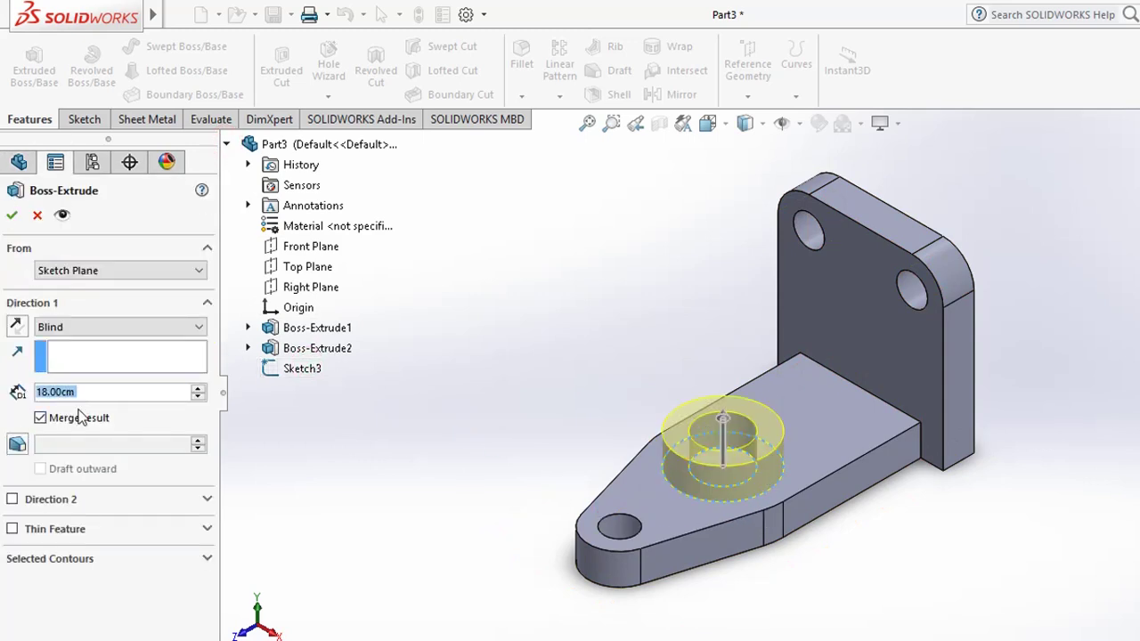
{"action": "type", "text": "40"}
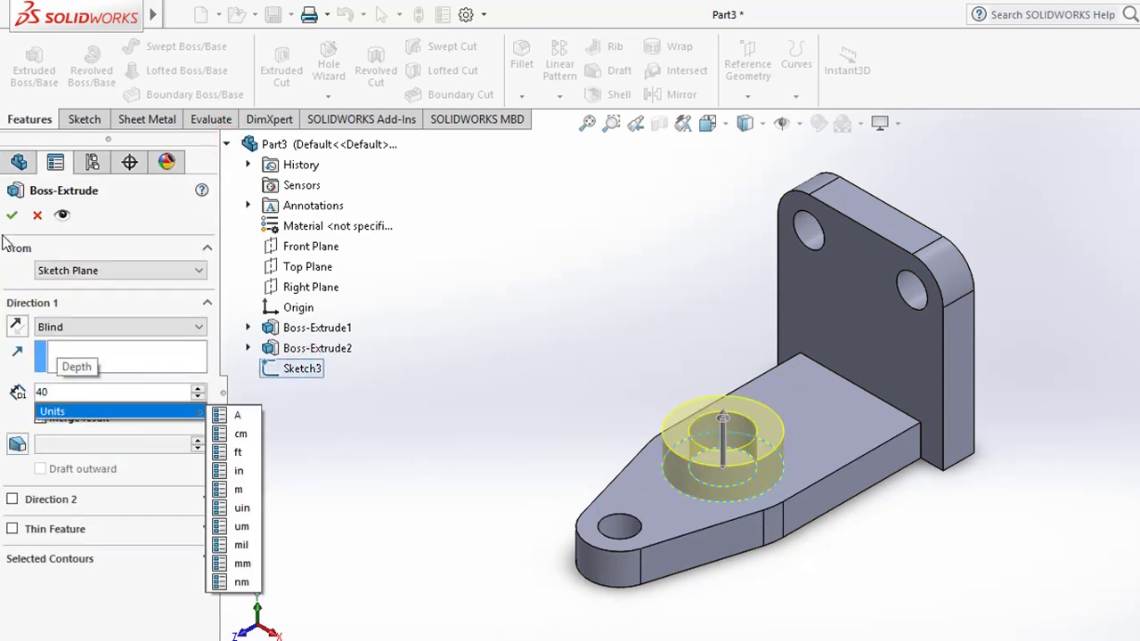
{"action": "key", "text": "Return"}
{"action": "left_click", "coordinate": [11, 216]}
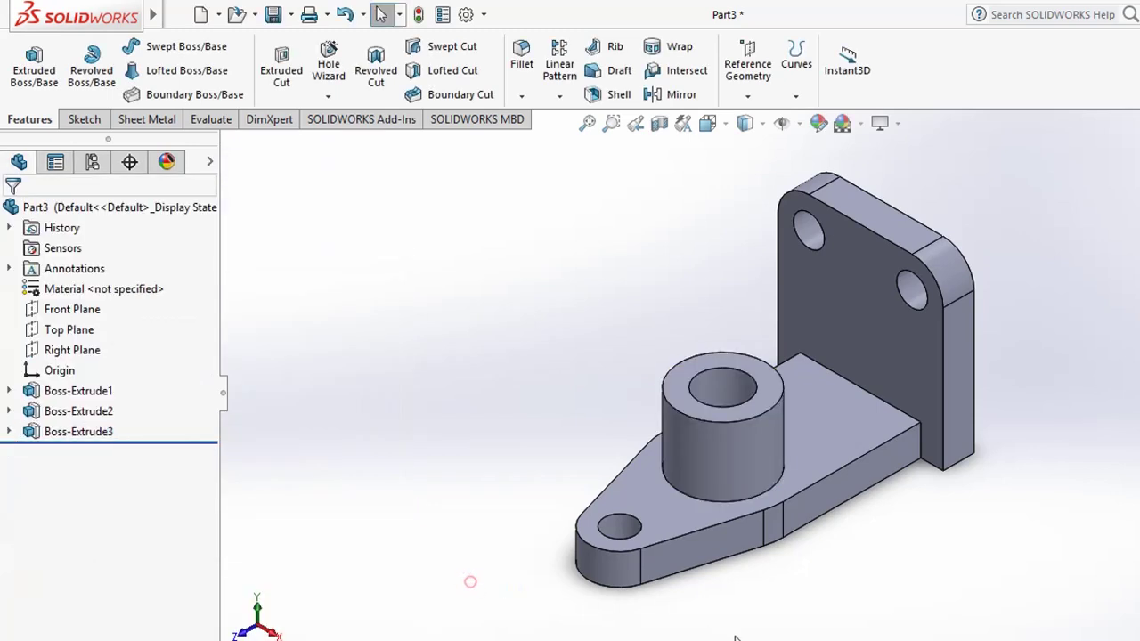
{"action": "key", "text": "alt+Tab"}
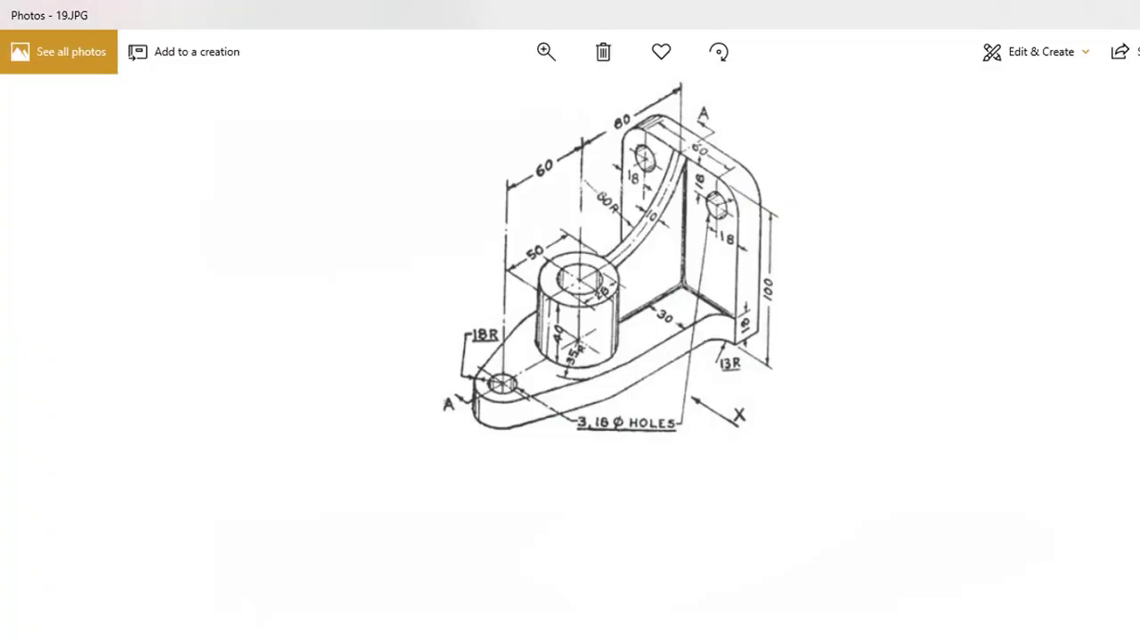